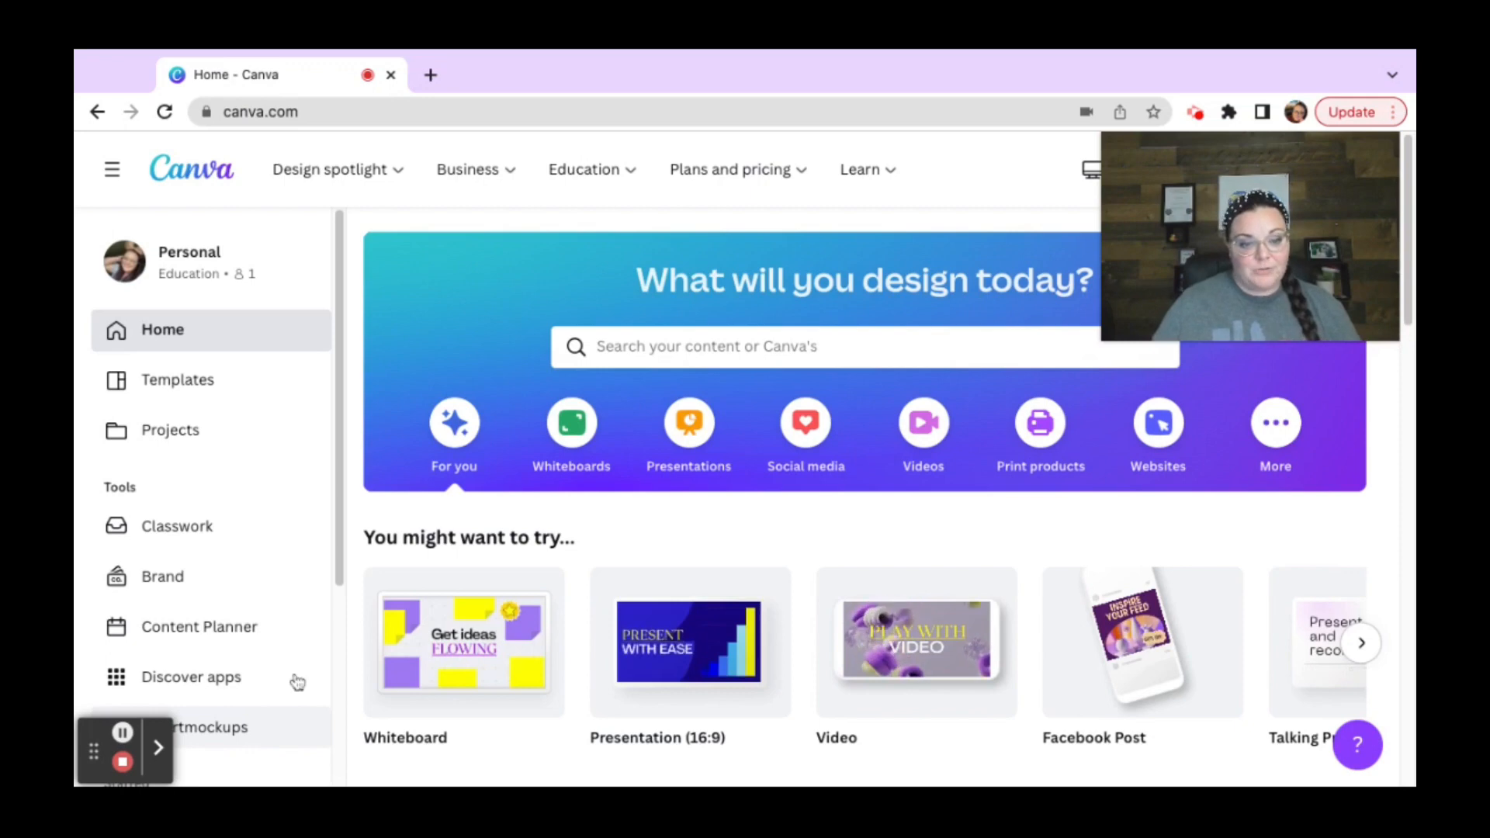
# - Browse the Facebook design formats in the Social media category
pyautogui.click(802, 435)
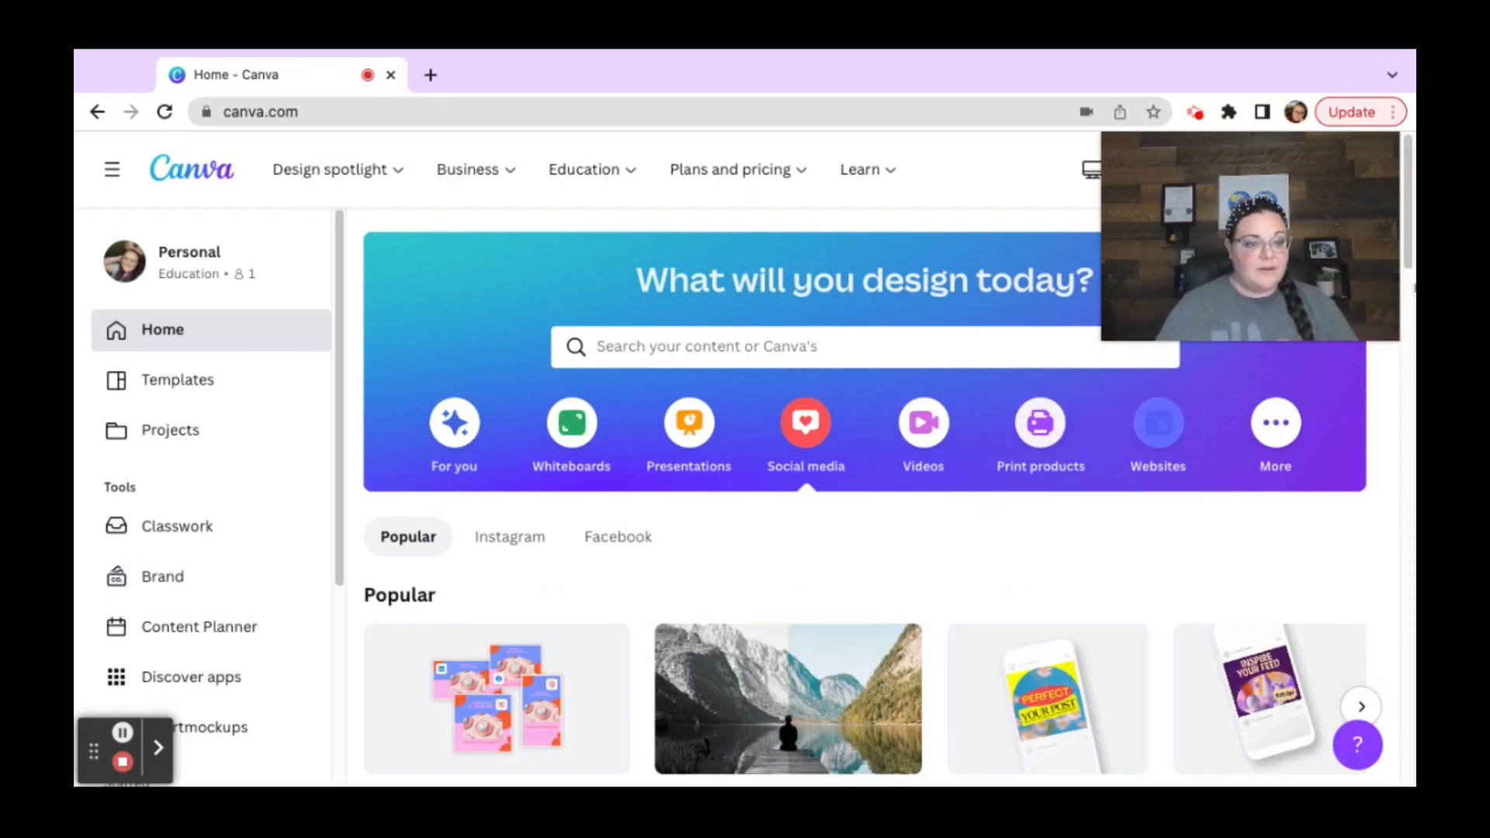
pyautogui.click(1406, 267)
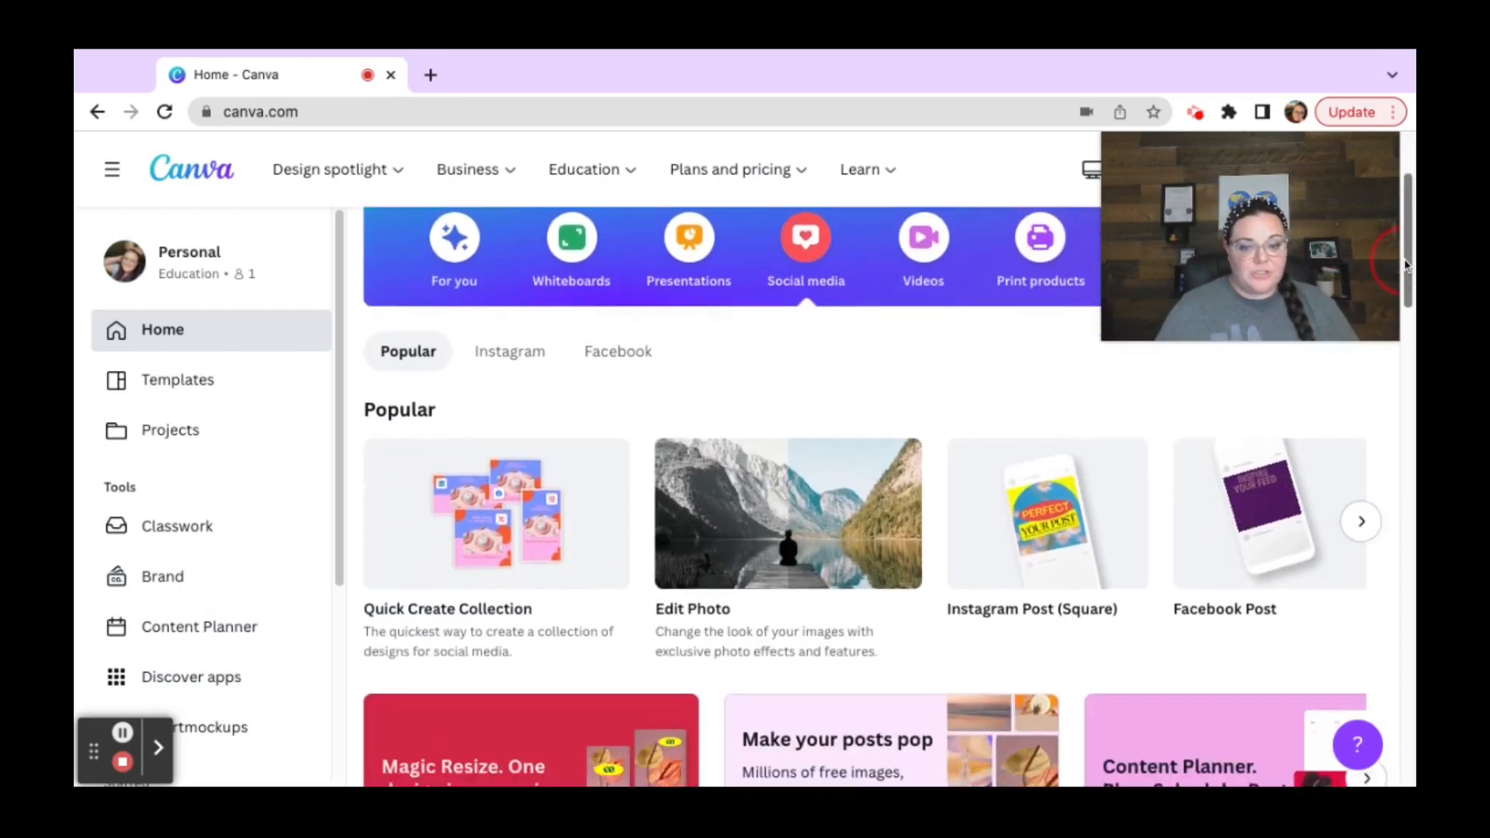
pyautogui.moveTo(1407, 267); pyautogui.dragTo(1407, 222)
pyautogui.click(586, 441)
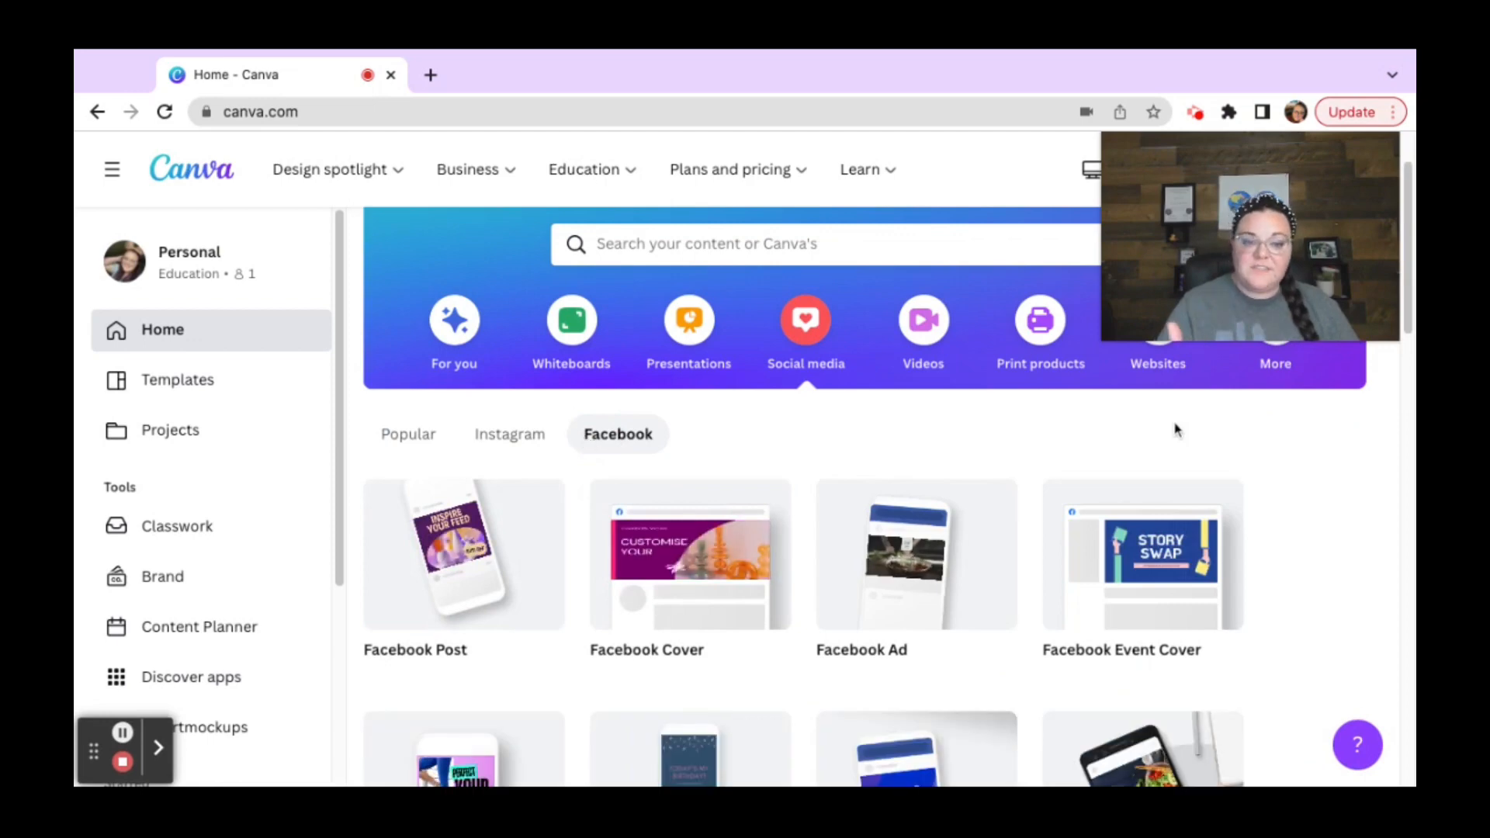
pyautogui.scroll(-2, 1407, 273)
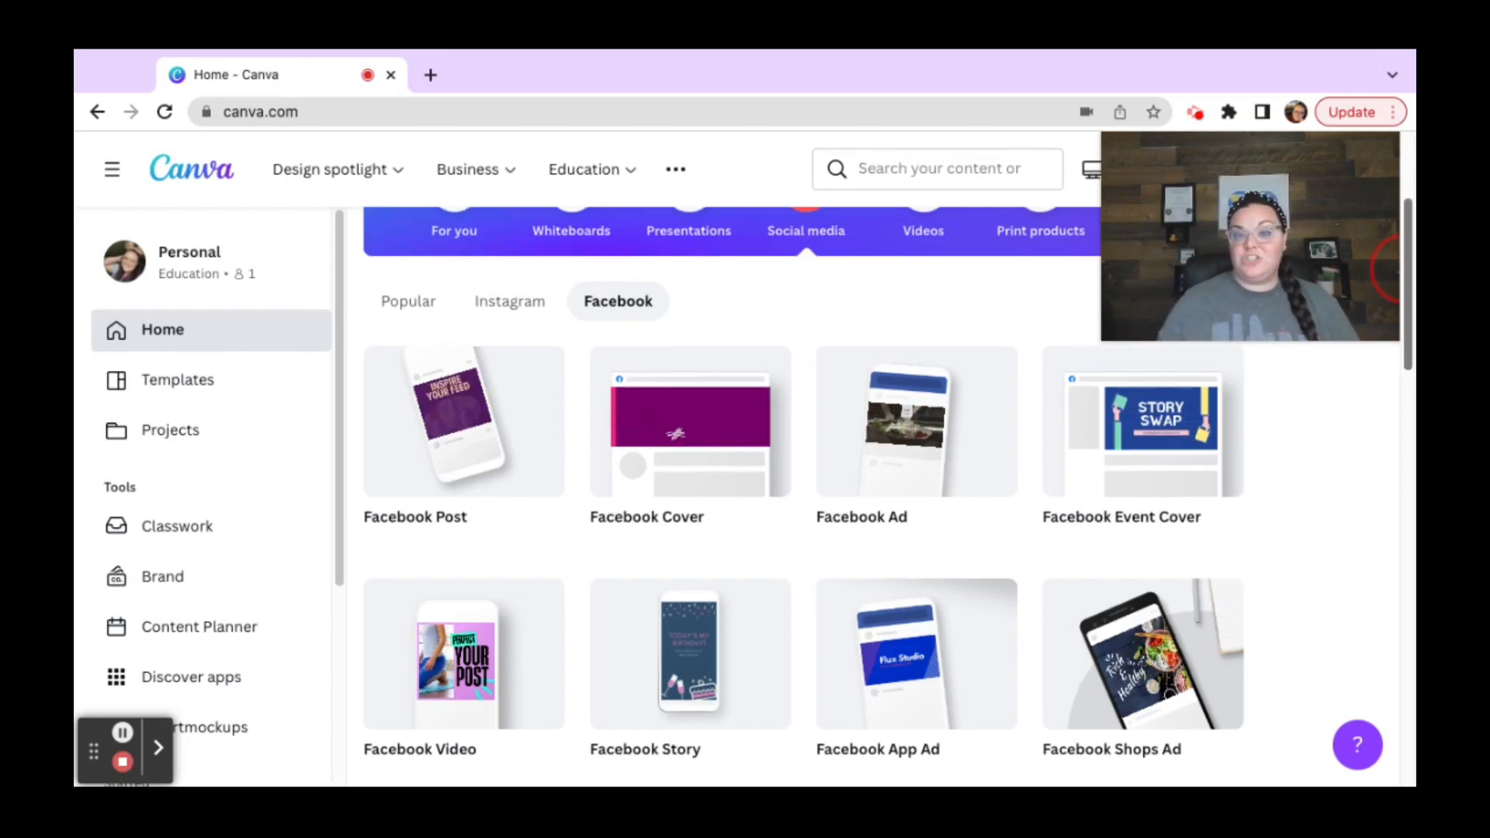
pyautogui.scroll(-1, 888, 478)
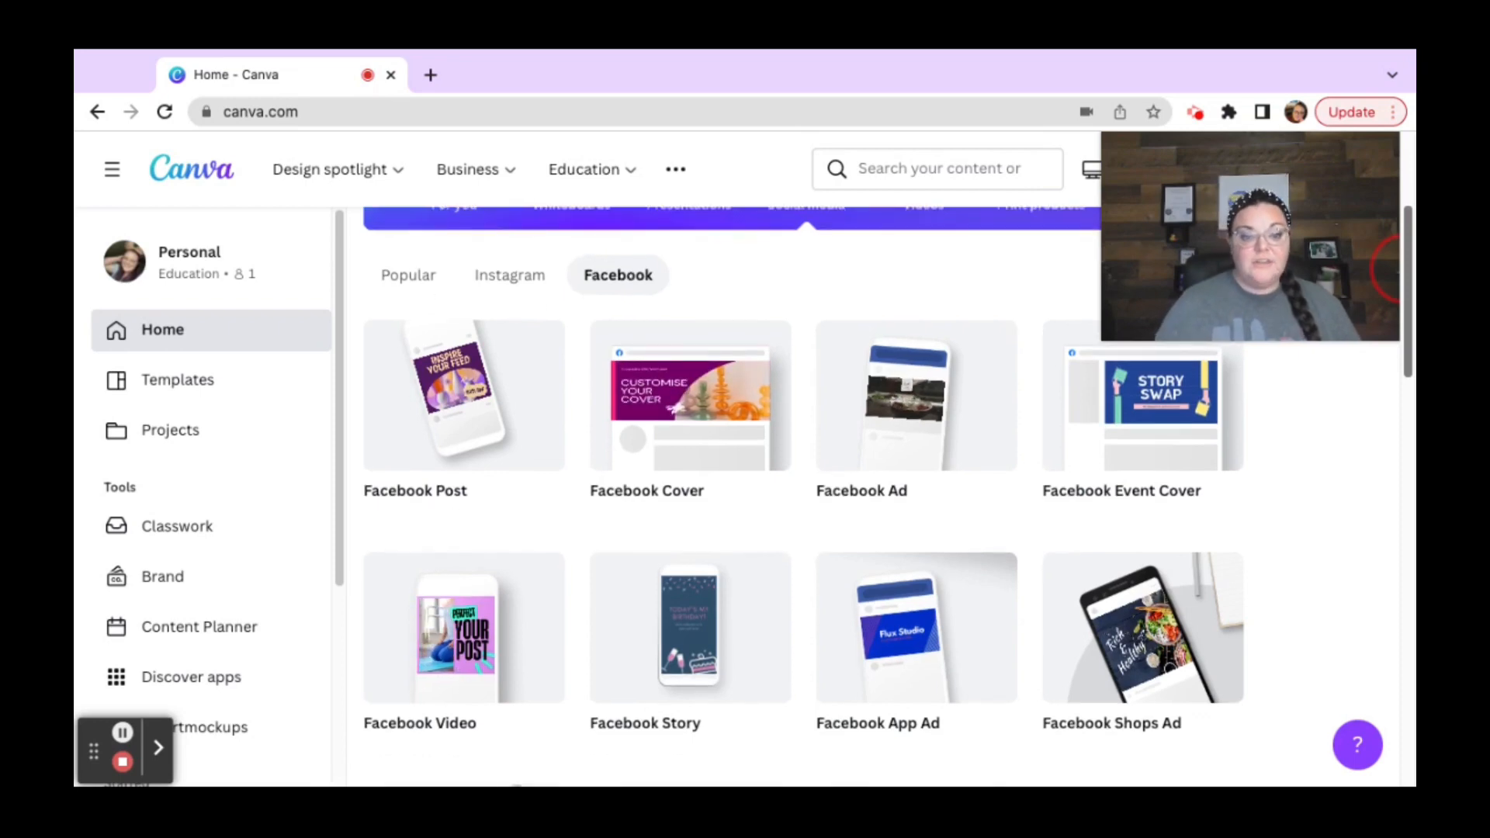
pyautogui.moveTo(491, 445)
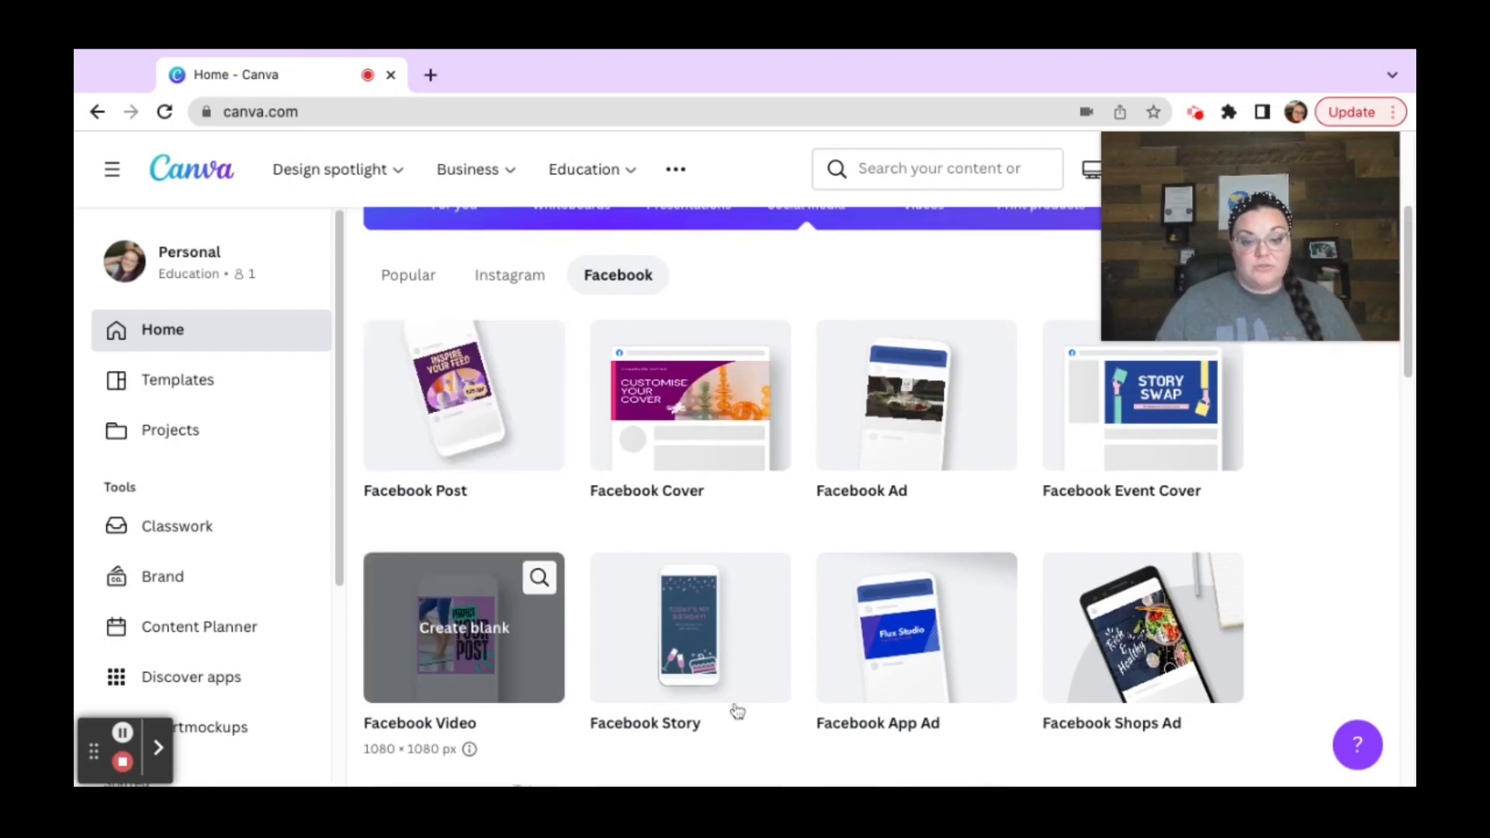
# - Create a blank Instagram Post (Square) design from the Instagram formats
pyautogui.click(1409, 357)
pyautogui.moveTo(1402, 357); pyautogui.dragTo(1401, 338)
pyautogui.click(508, 353)
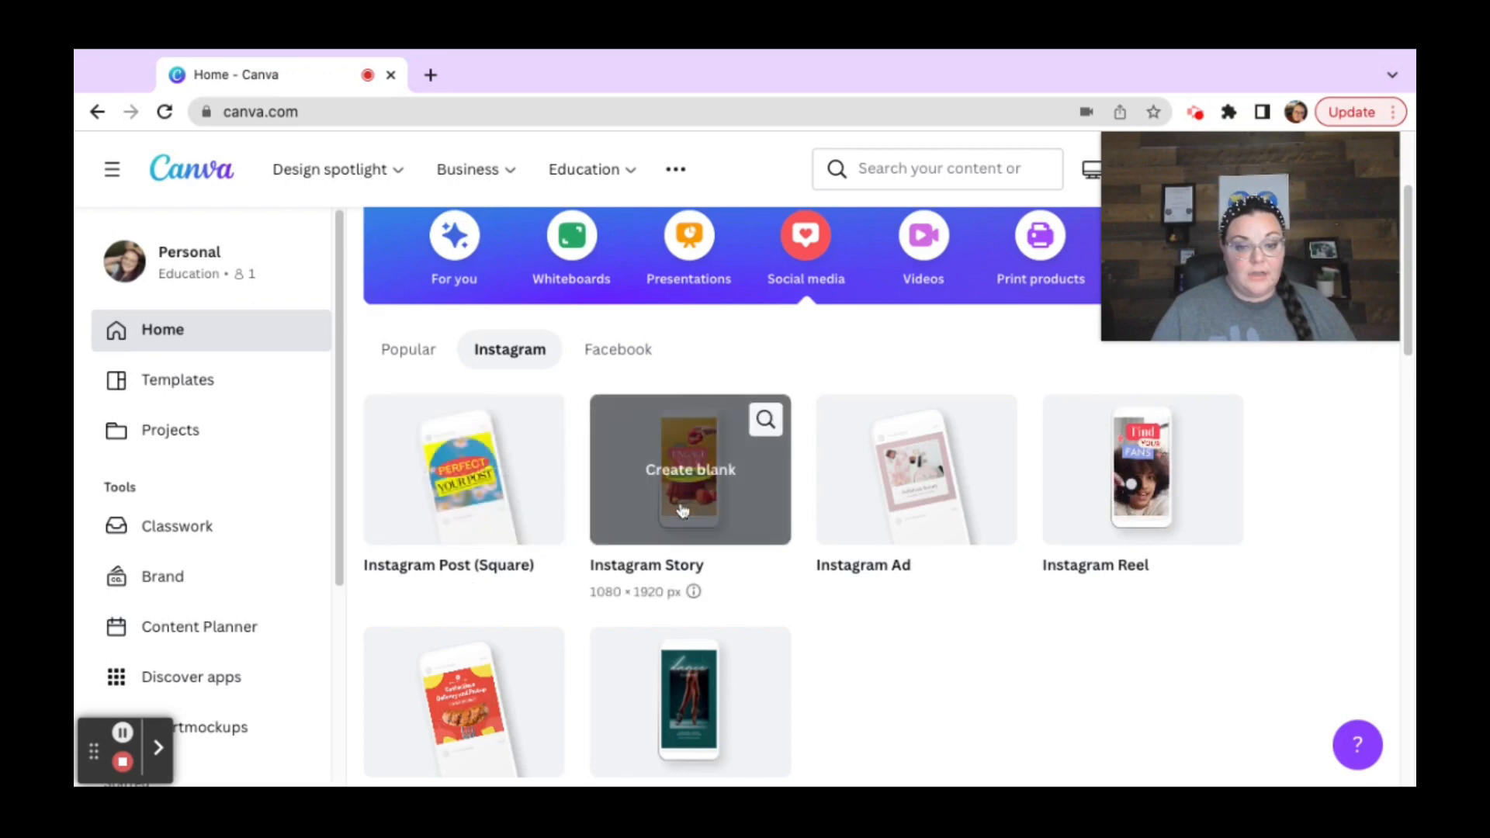
pyautogui.click(487, 539)
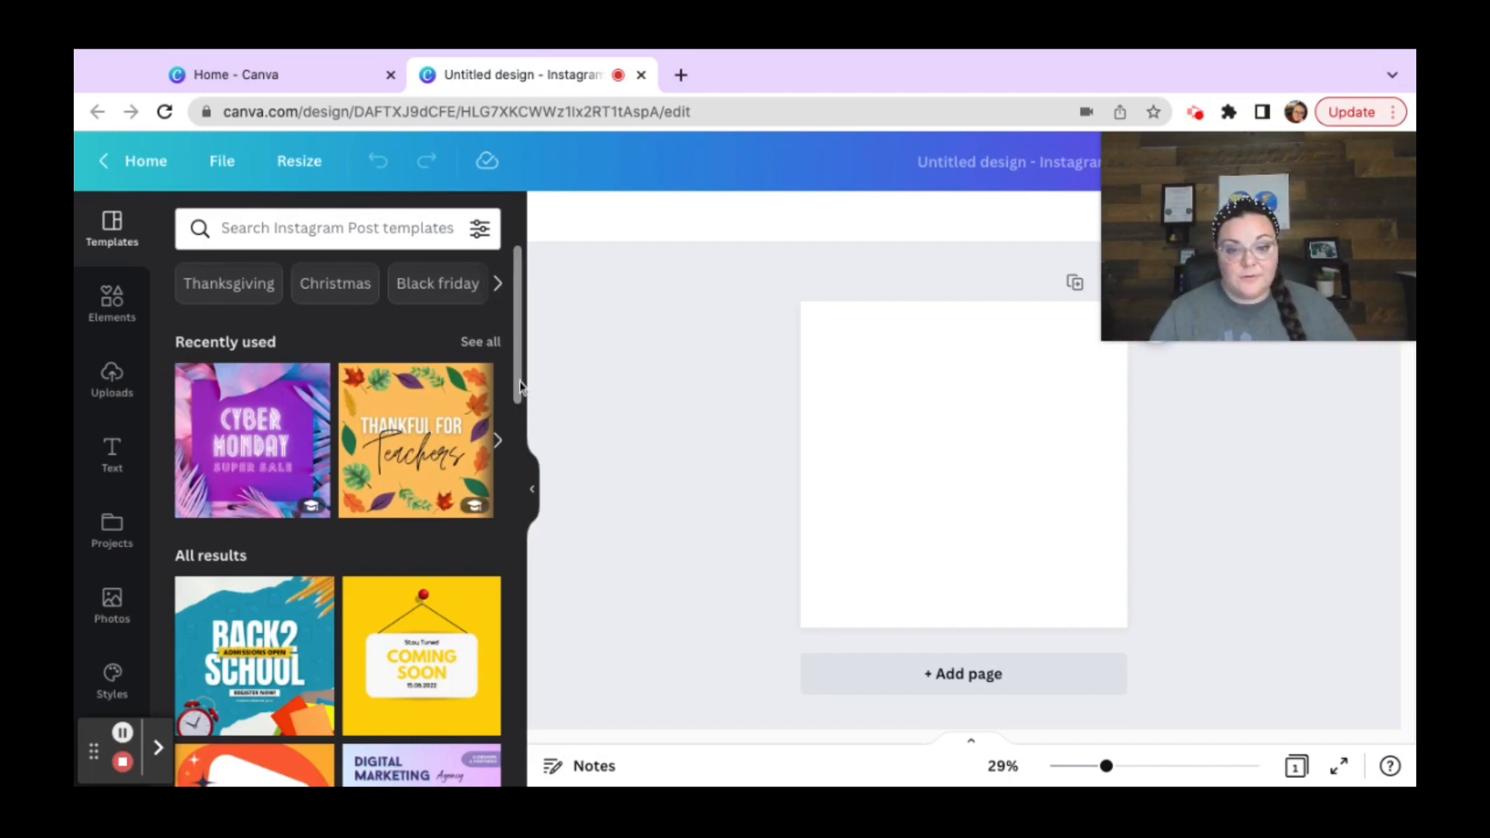
# - Look through the Instagram post templates and apply the Back 2 School template to the blank page
pyautogui.scroll(-5, 520, 386)
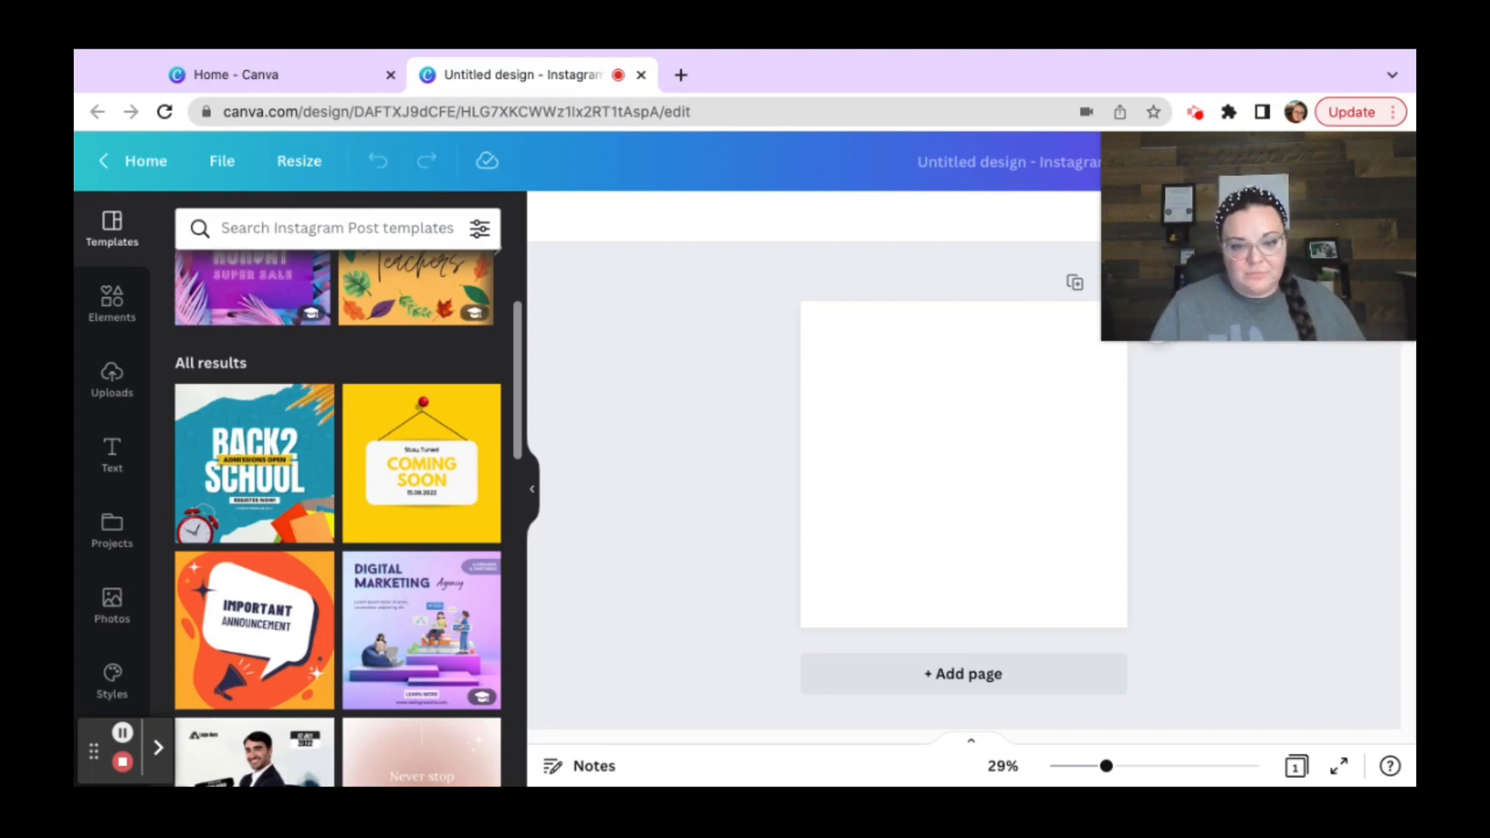
pyautogui.scroll(-5, 520, 417)
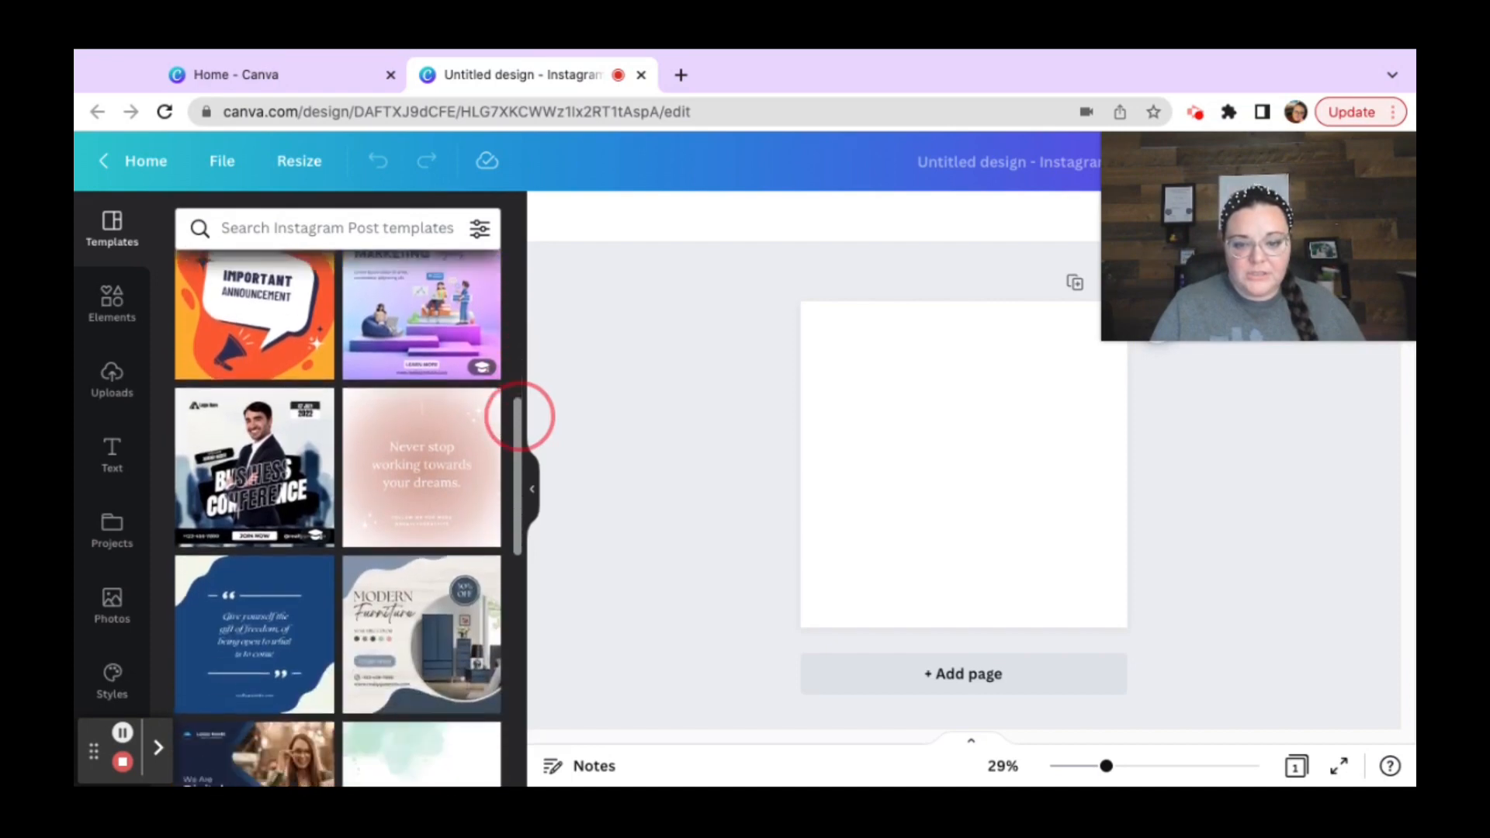
pyautogui.scroll(9, 520, 416)
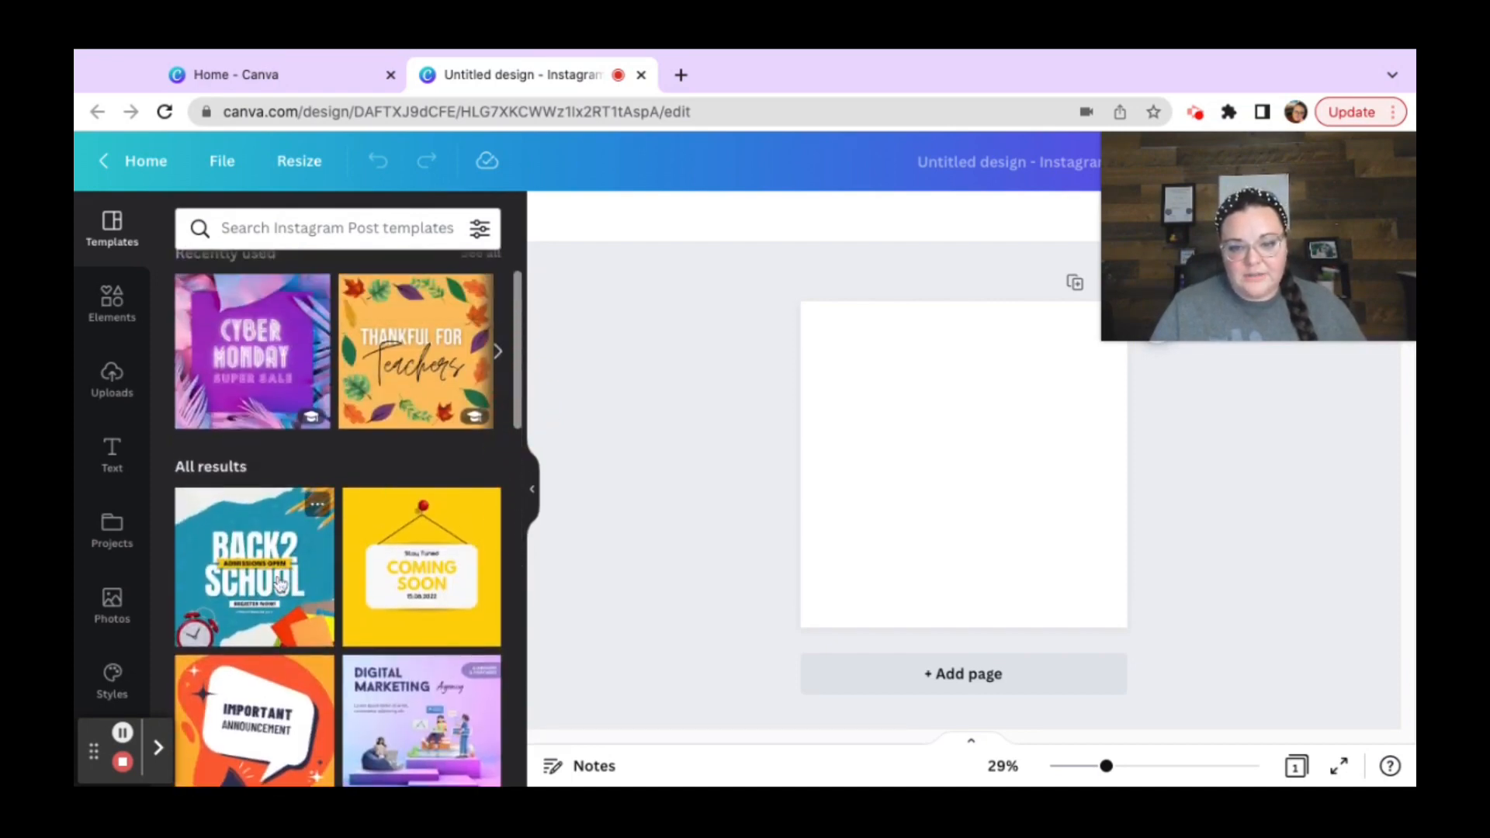
pyautogui.click(280, 584)
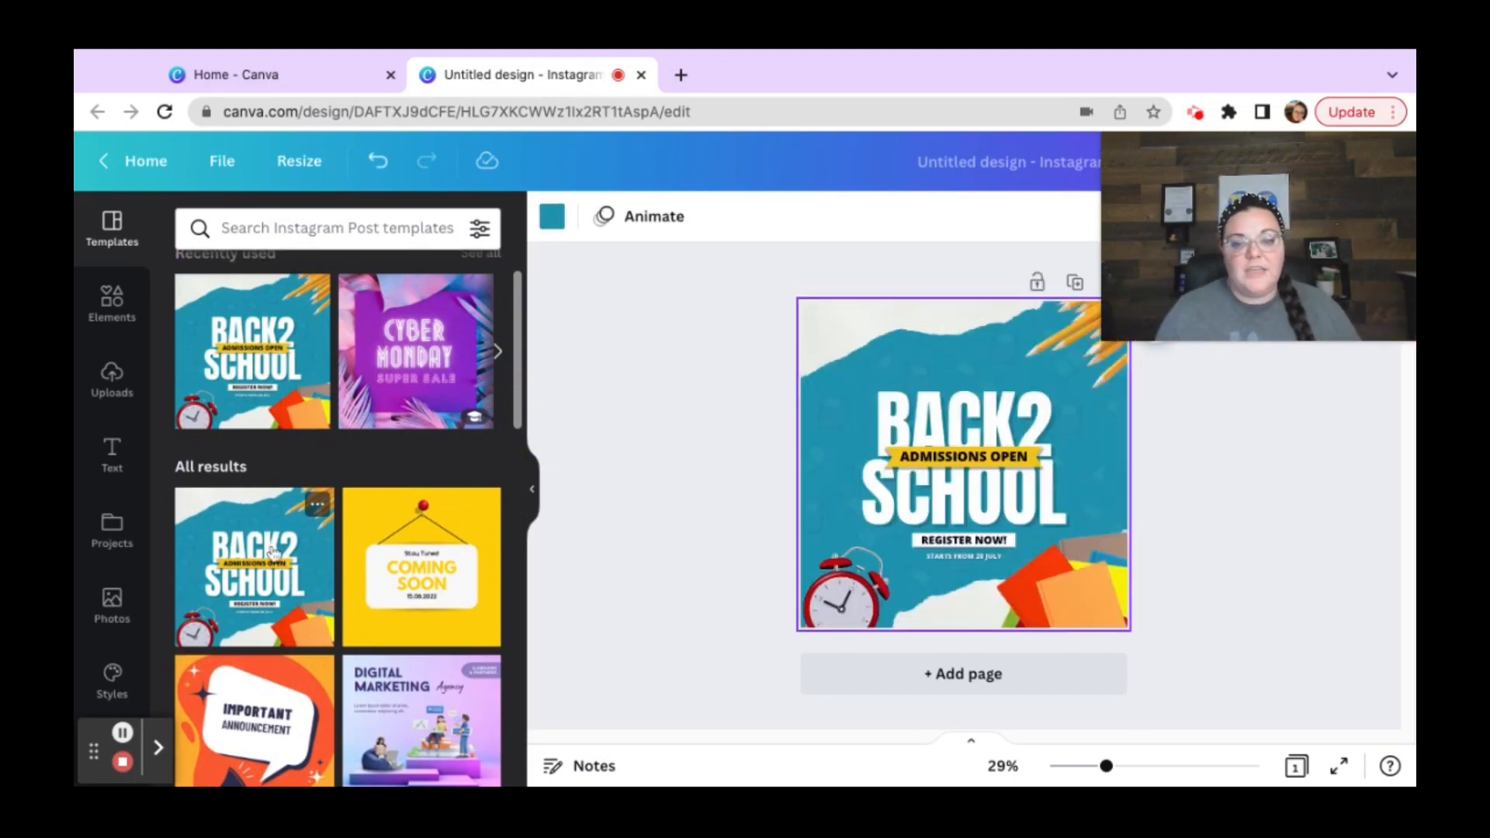
# - Search the Instagram post templates for "sale" and apply the orange Important Announcement template to the page
pyautogui.click(359, 228)
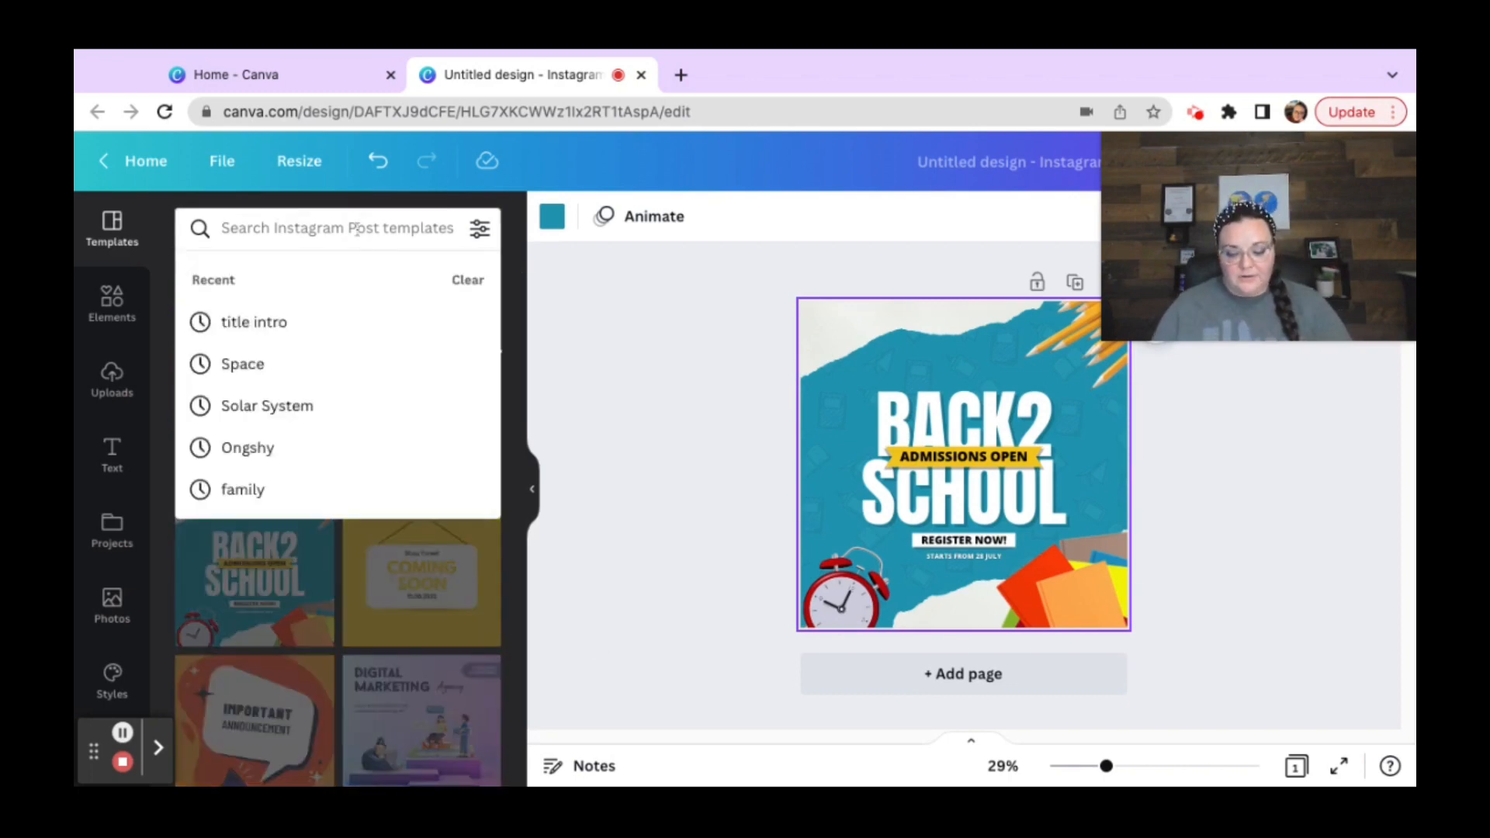
pyautogui.write('sale')
pyautogui.press('Return')
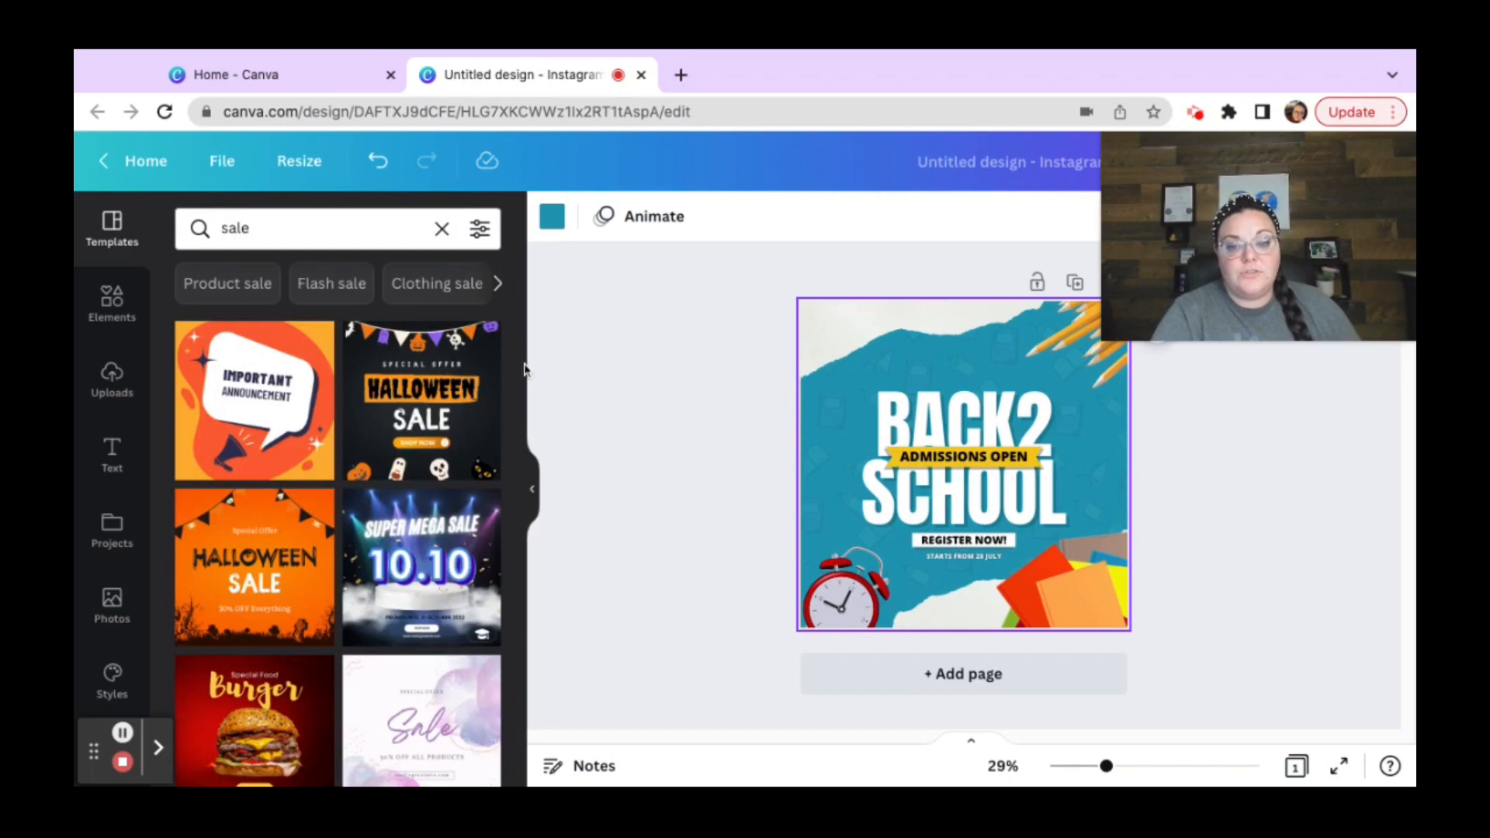
pyautogui.moveTo(518, 317); pyautogui.dragTo(518, 365)
pyautogui.scroll(-4, 518, 364)
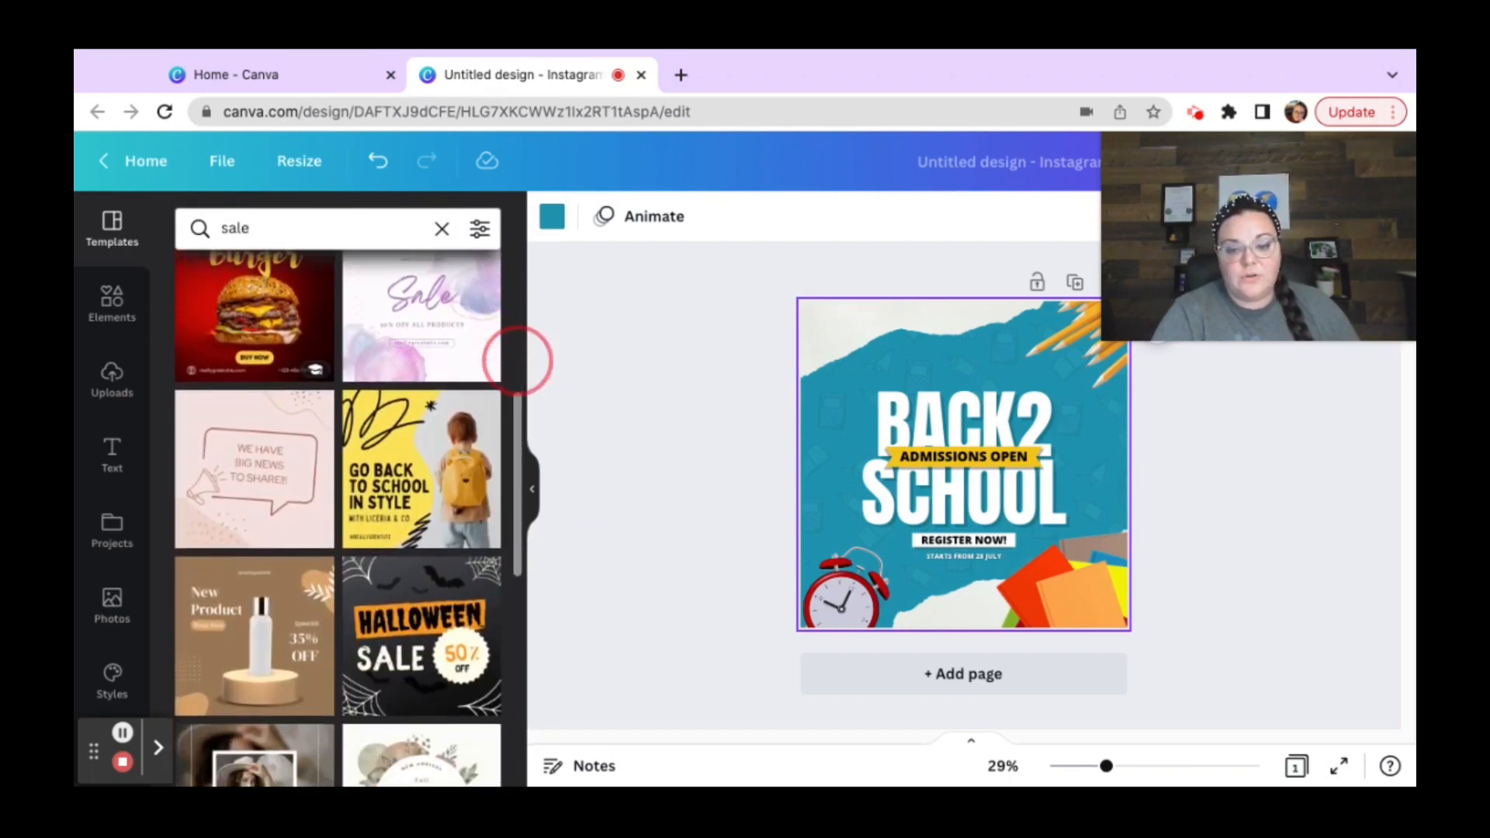
pyautogui.scroll(5, 518, 361)
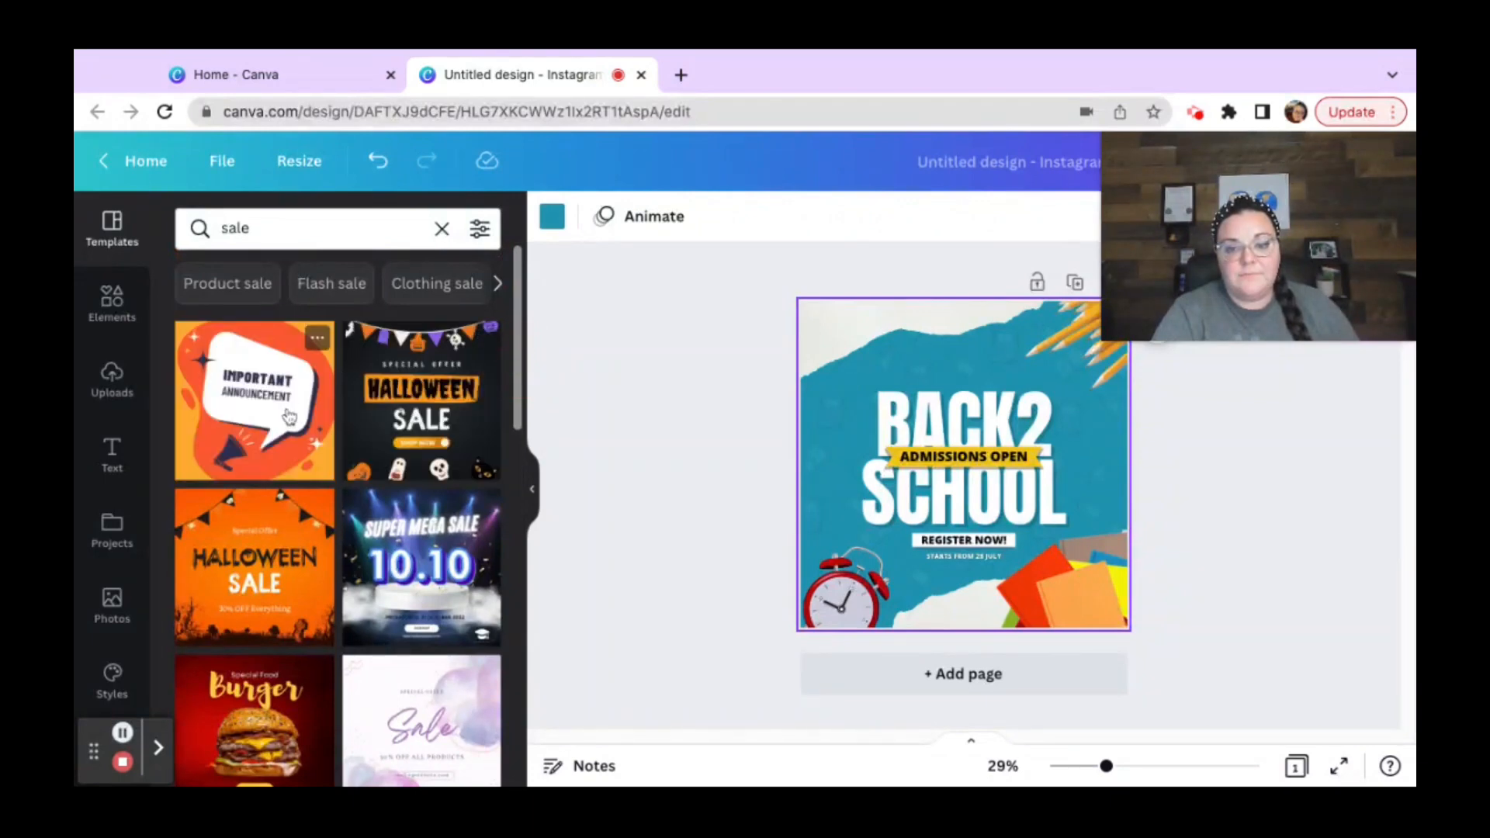
pyautogui.click(289, 416)
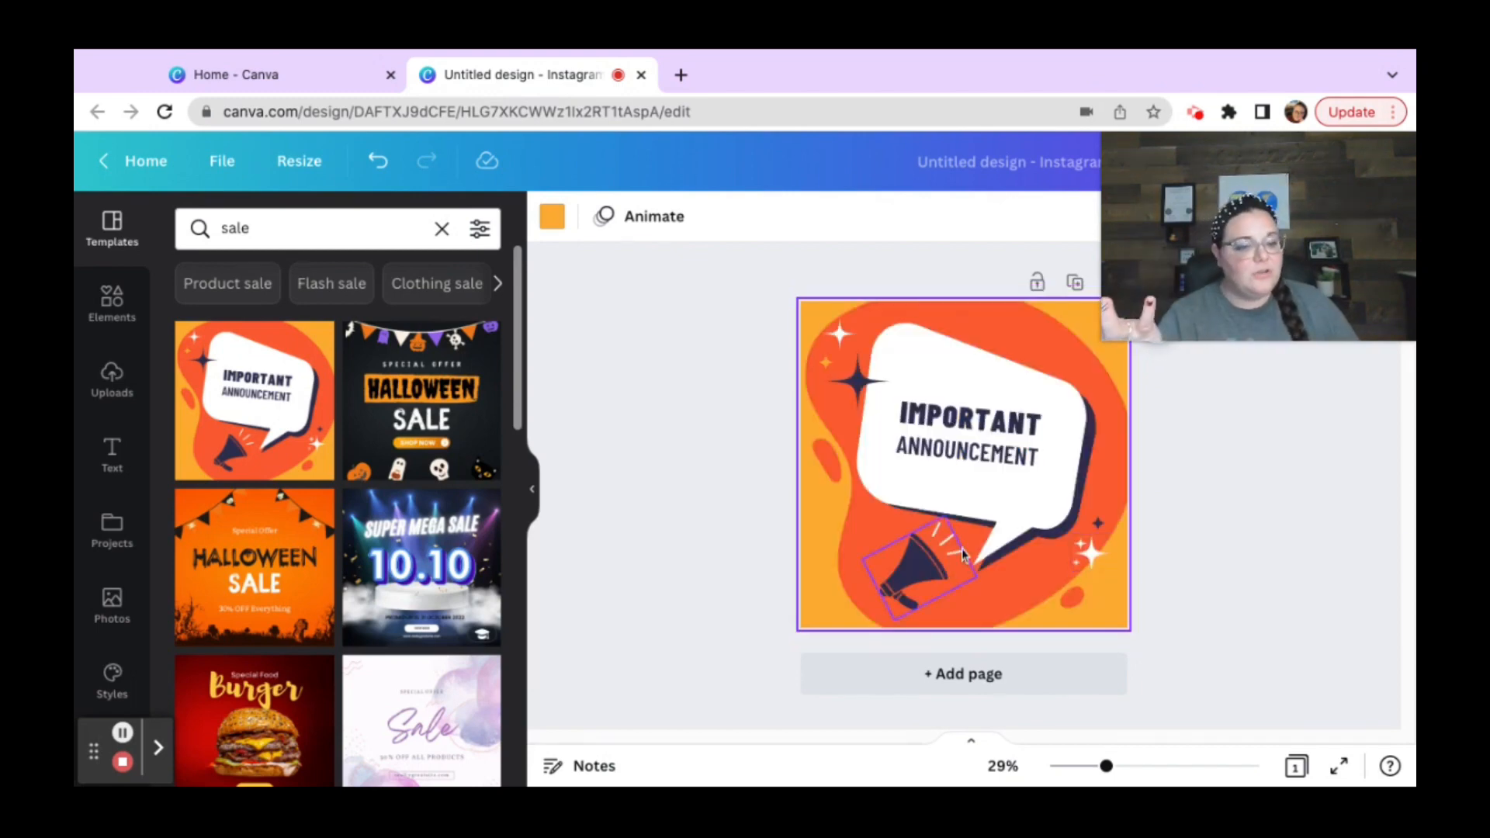
# - Delete the megaphone graphic and recolour the orange blob shape with the brand palette's magenta
pyautogui.click(900, 572)
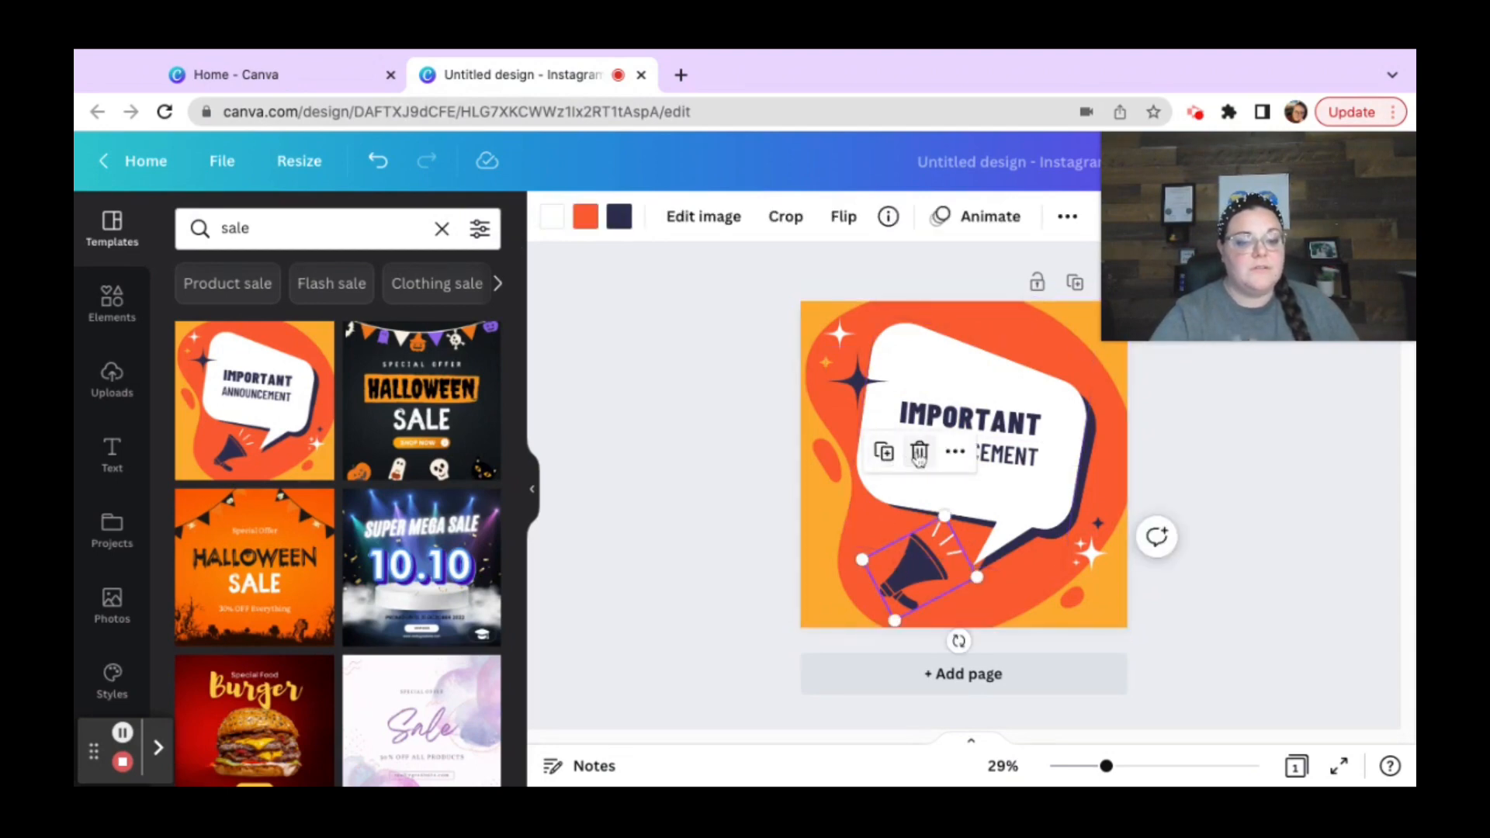
pyautogui.click(918, 450)
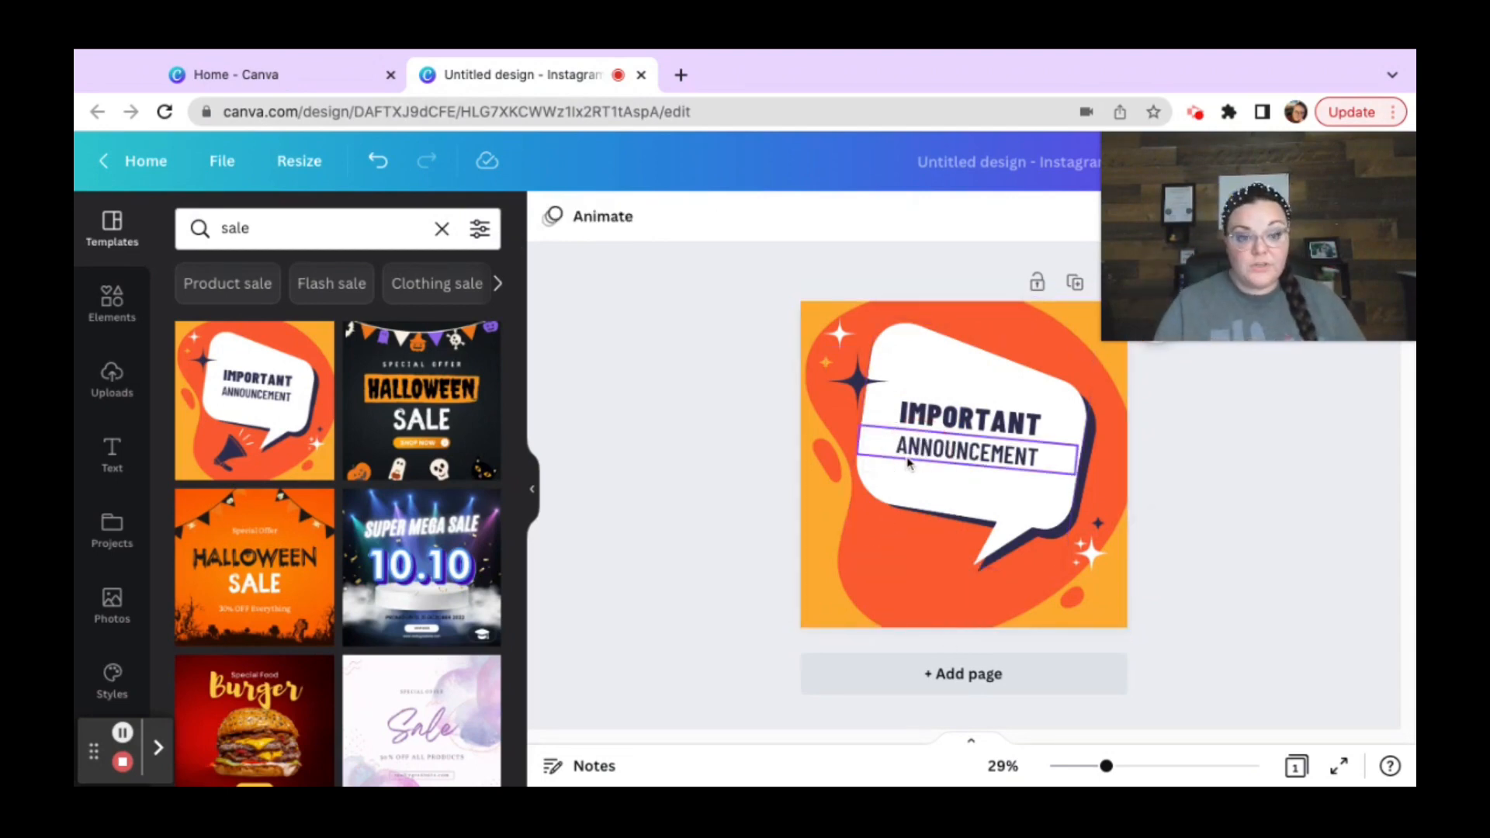
pyautogui.click(834, 613)
pyautogui.click(552, 227)
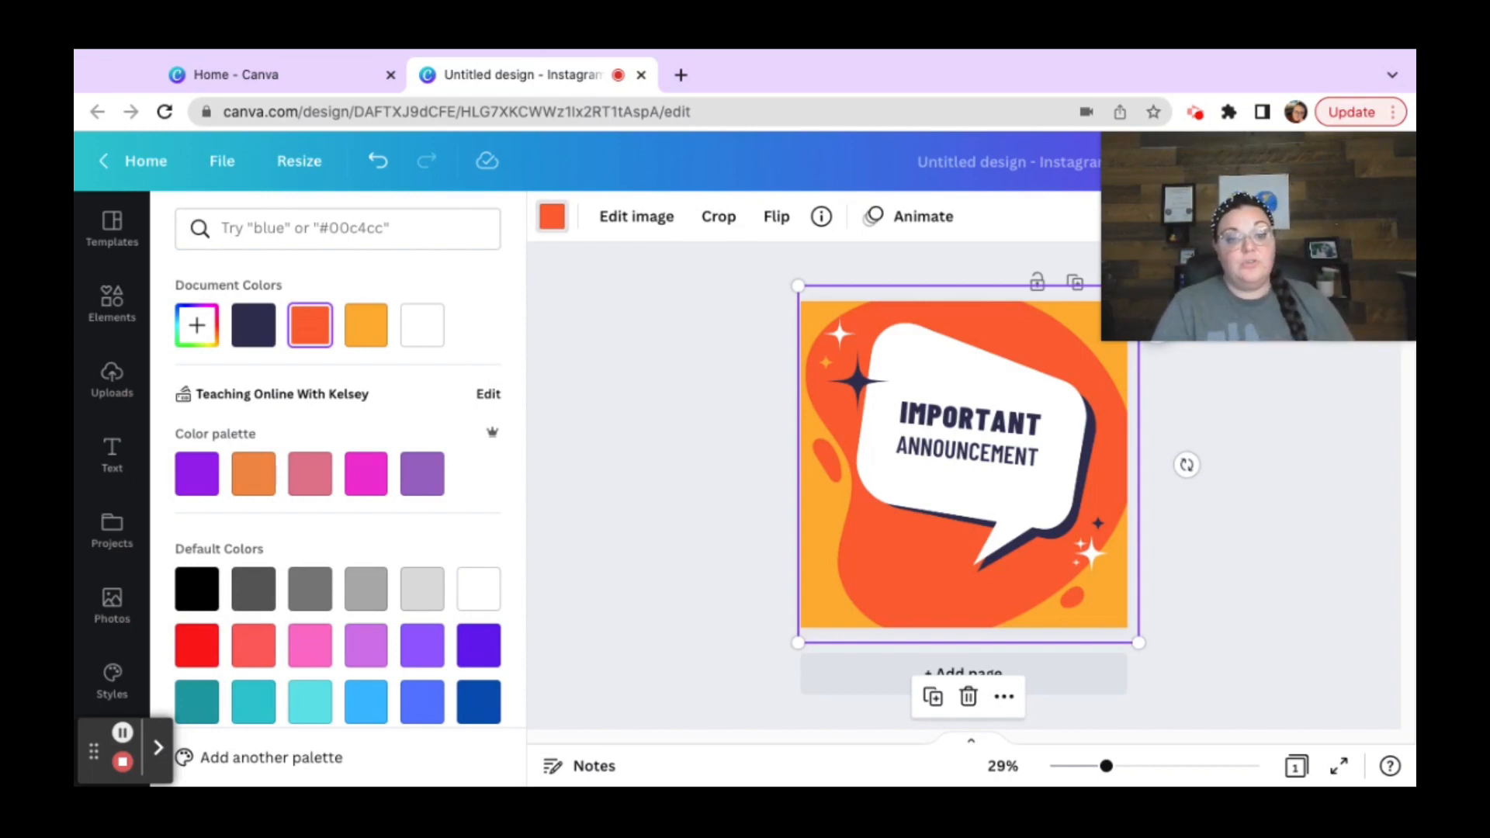
pyautogui.click(195, 487)
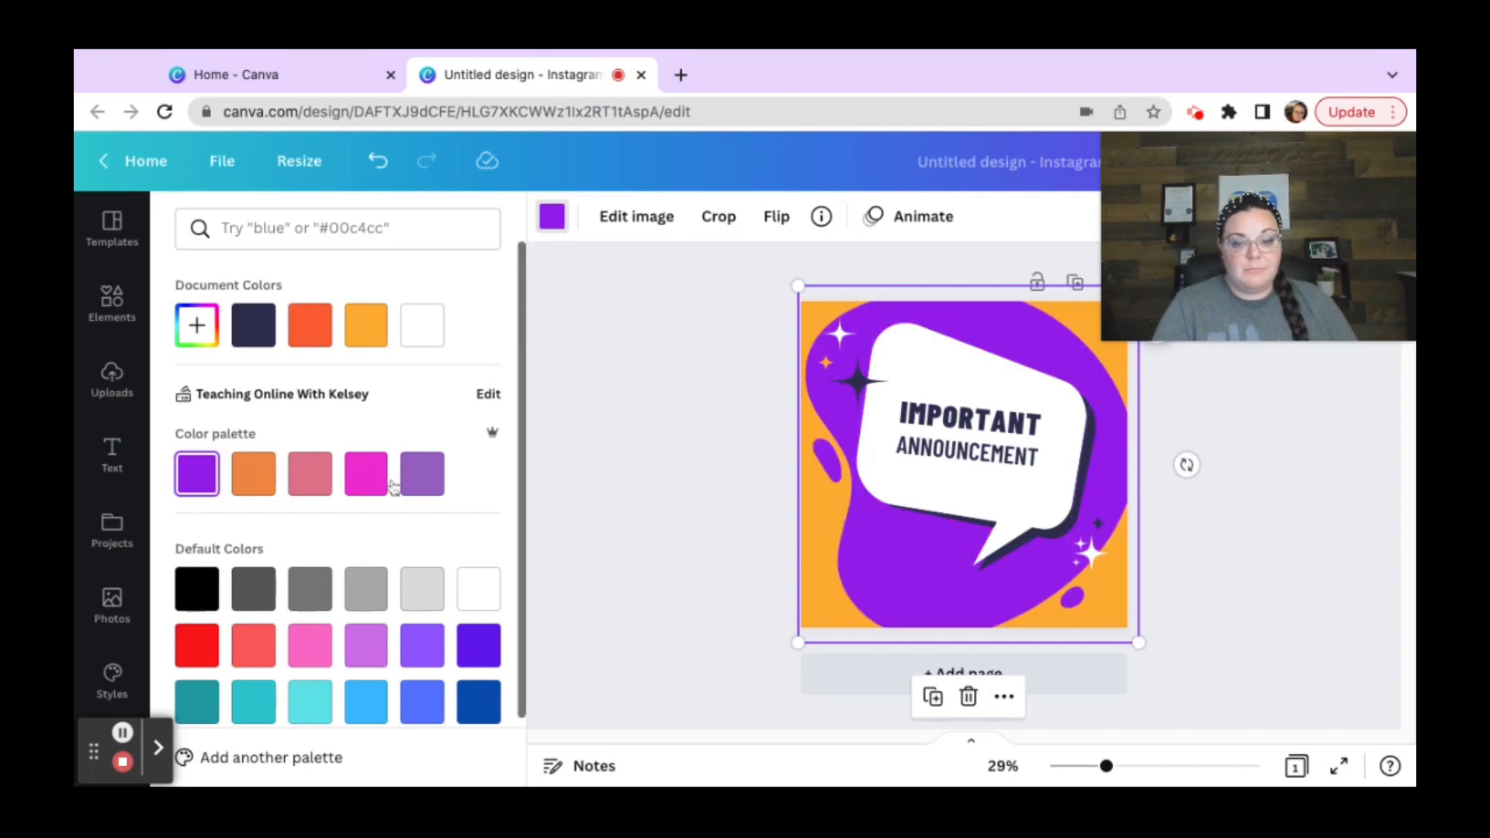
pyautogui.click(369, 485)
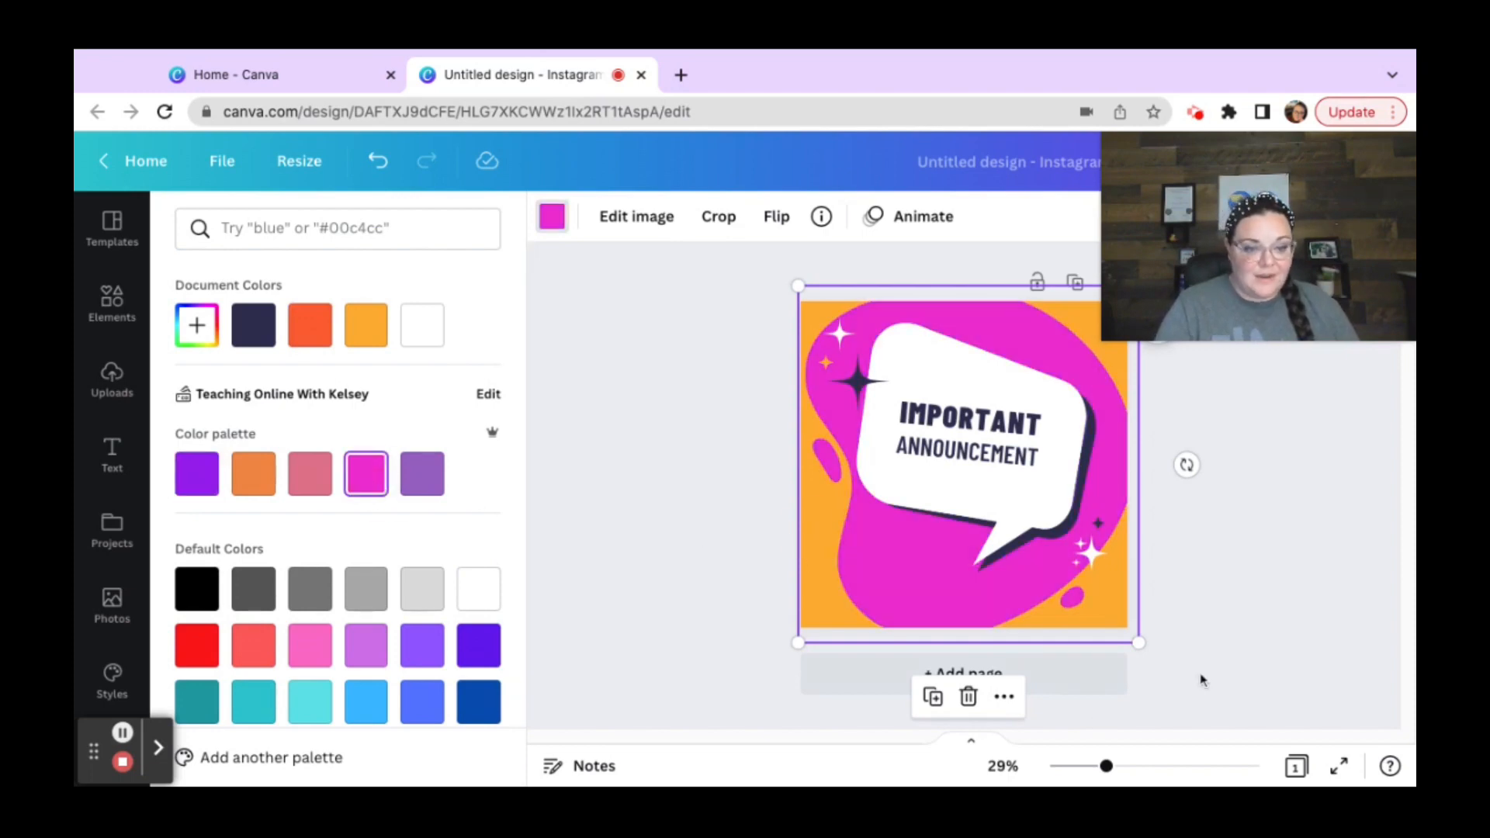
pyautogui.click(1263, 615)
# - Move the magenta blob aside, set the page background to the brand palette's orange #ee8442, and move the blob back
pyautogui.moveTo(869, 587); pyautogui.dragTo(1018, 594)
pyautogui.click(872, 592)
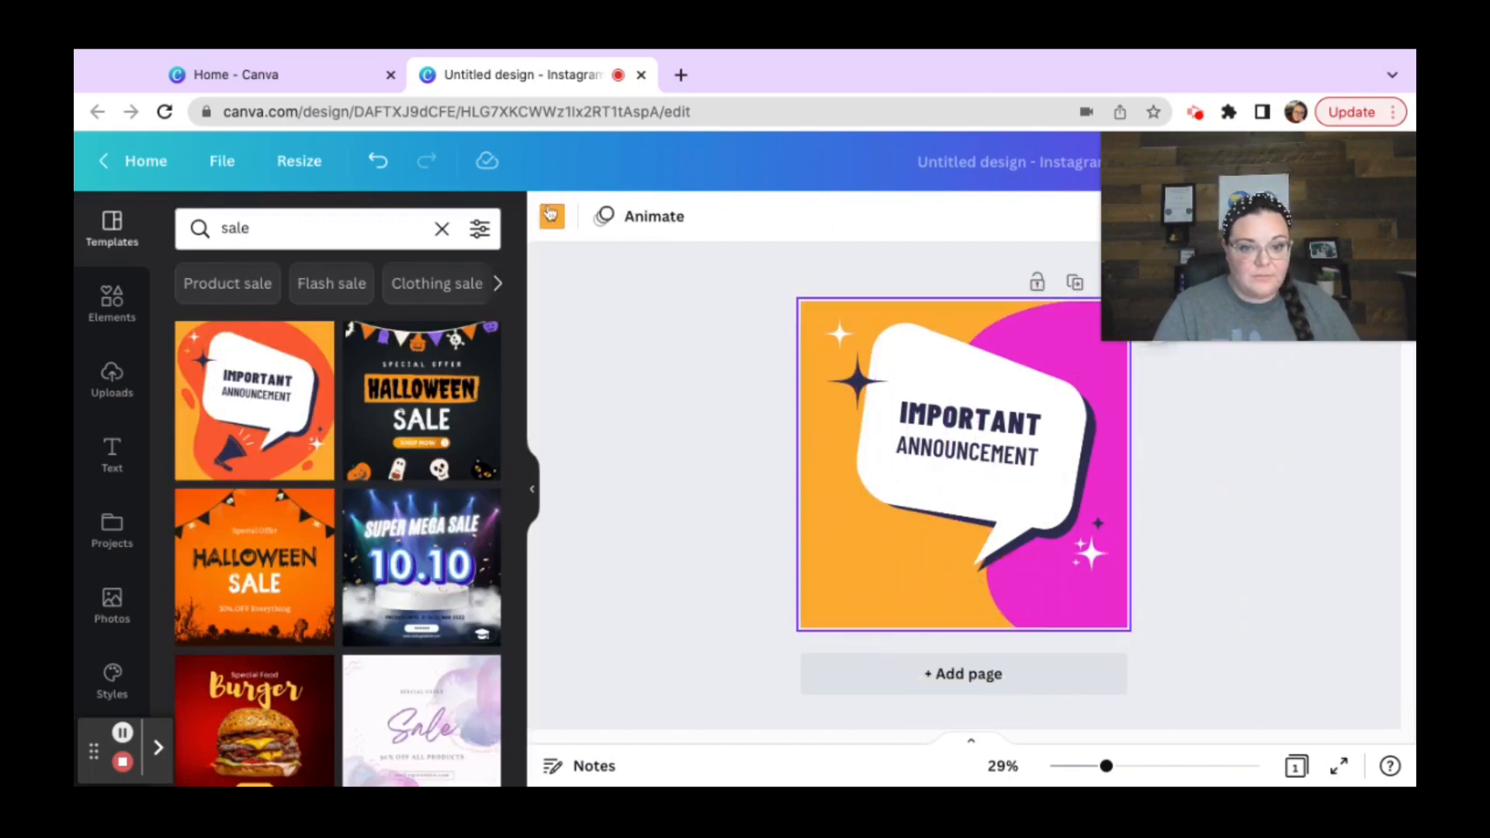
pyautogui.click(552, 216)
pyautogui.click(250, 486)
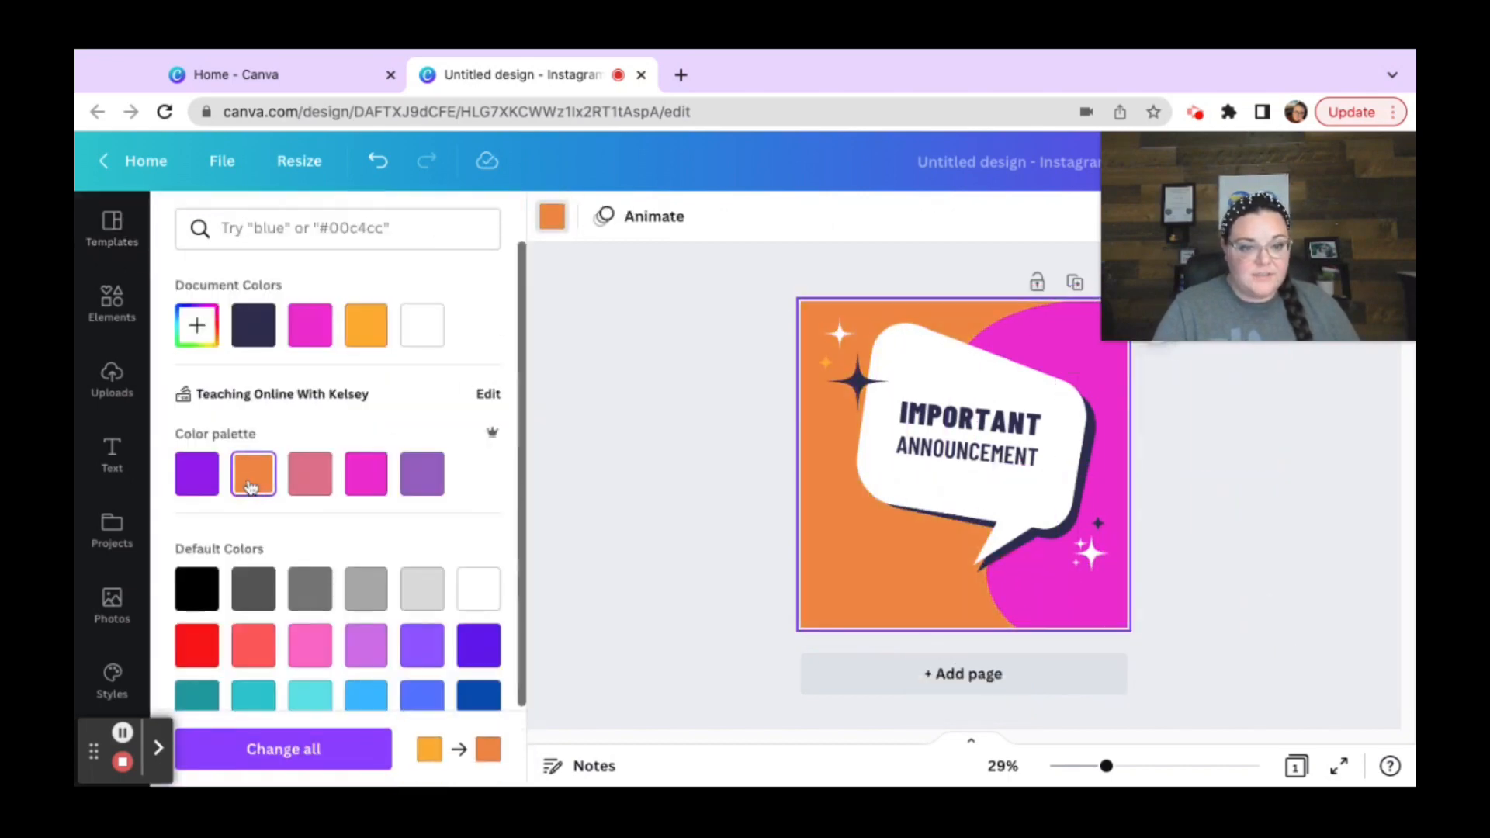
pyautogui.click(1051, 604)
pyautogui.moveTo(1050, 603); pyautogui.dragTo(889, 607)
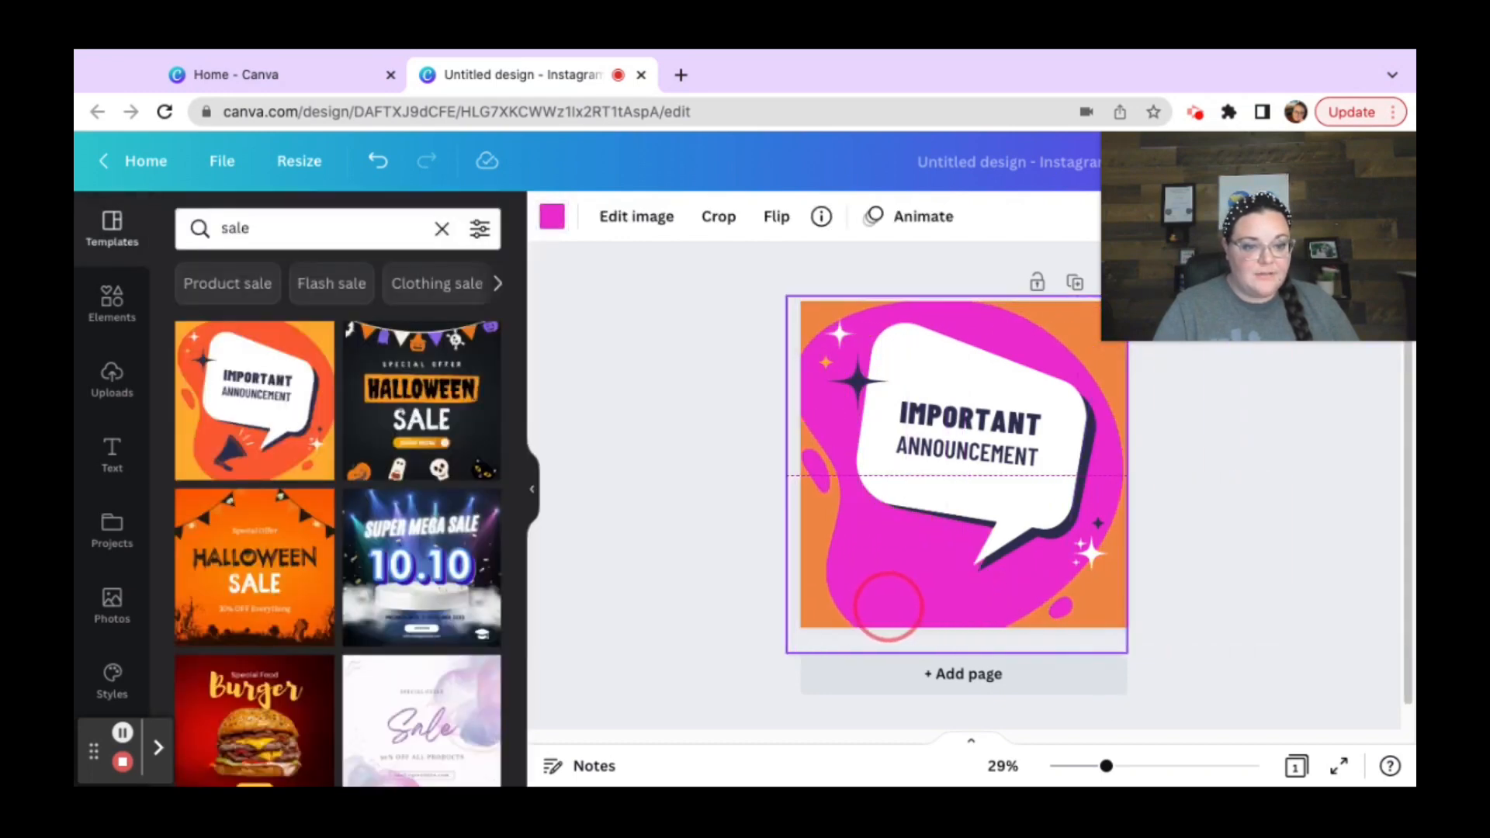
# - Recolour the large dark star beside the speech bubble's upper edge with the brand palette's bright purple
pyautogui.click(856, 380)
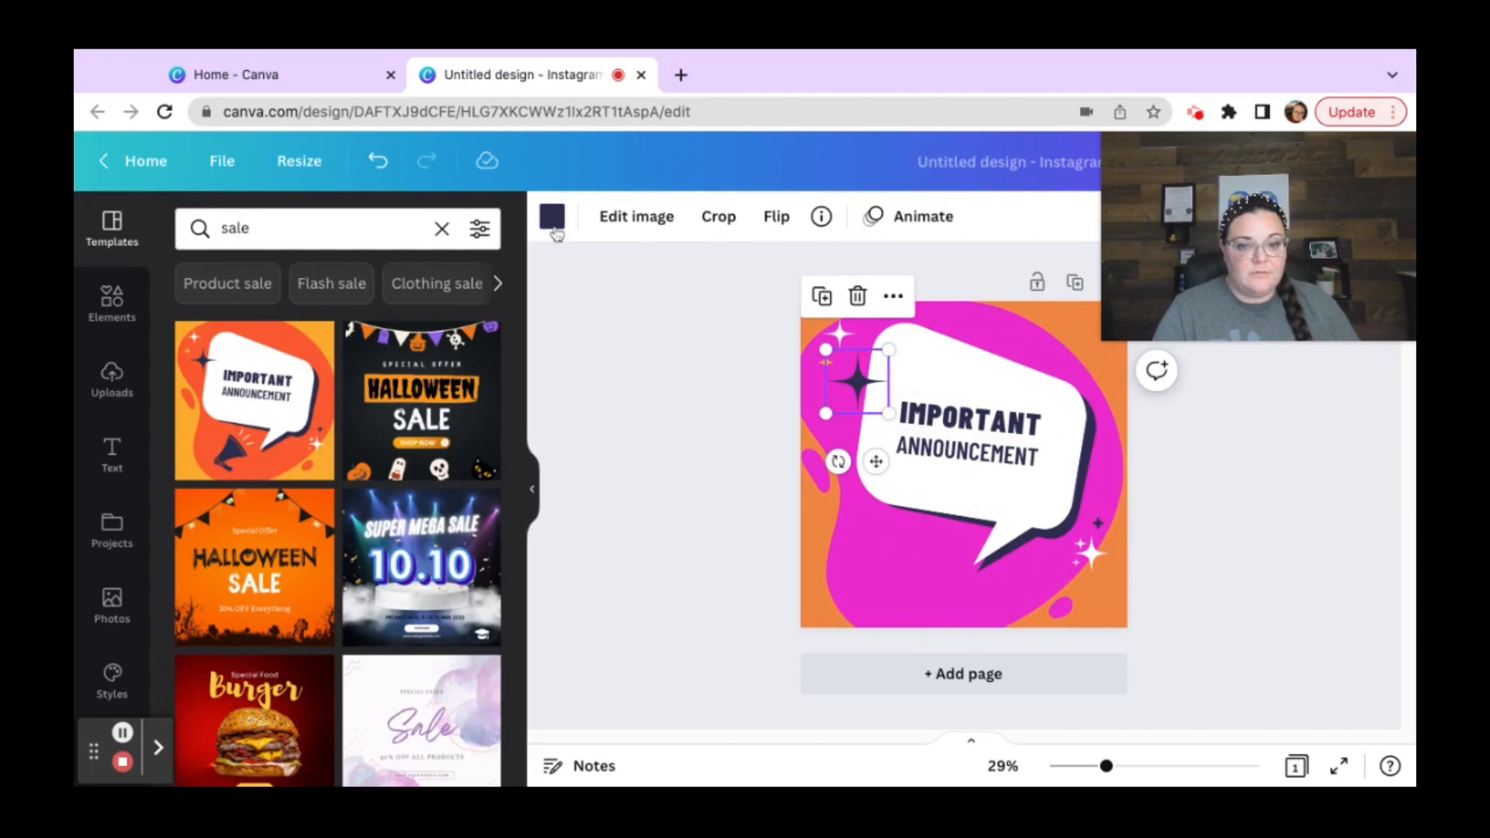
pyautogui.click(554, 225)
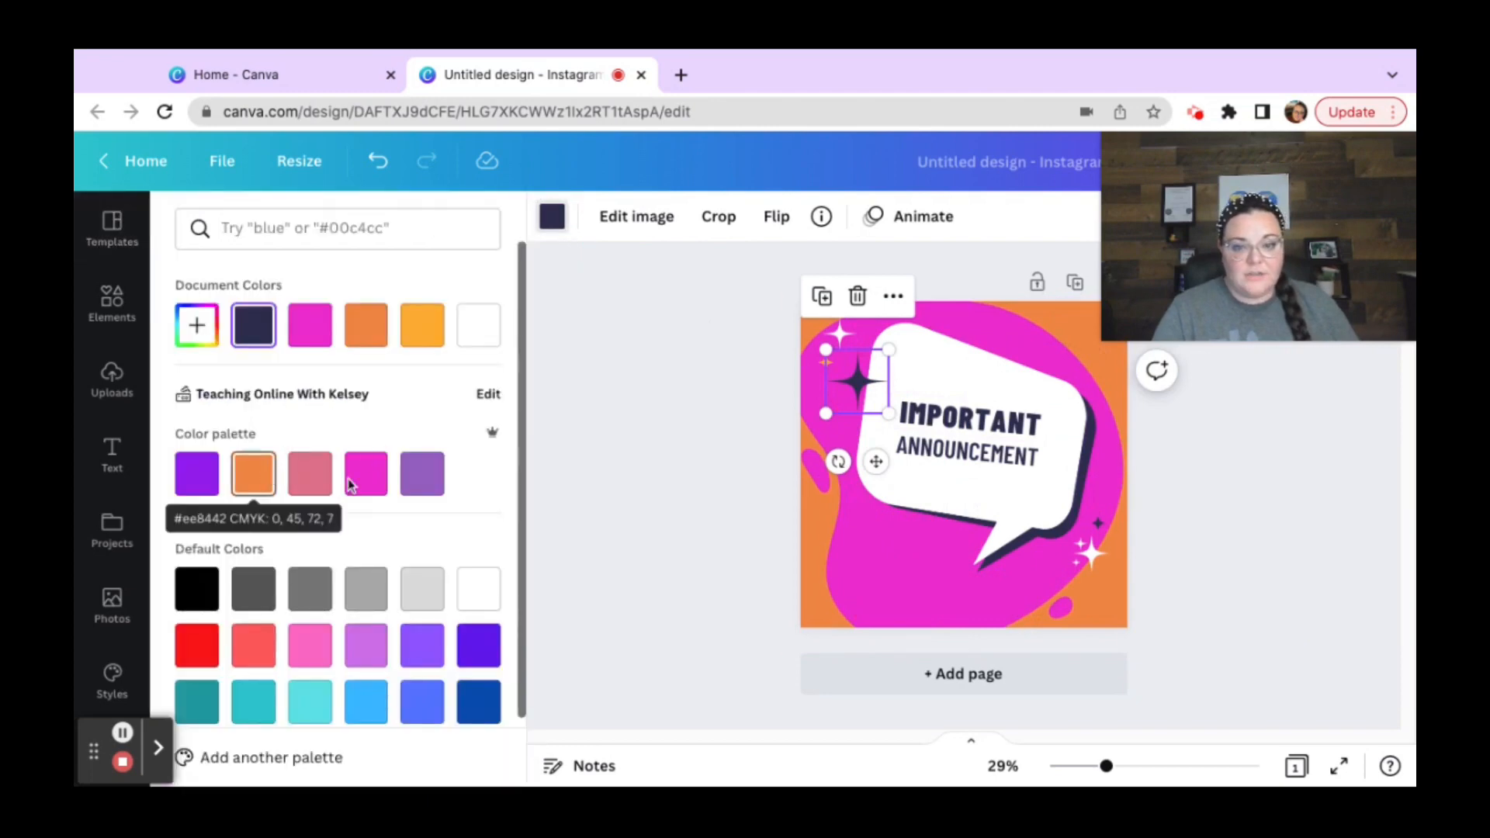
pyautogui.click(440, 486)
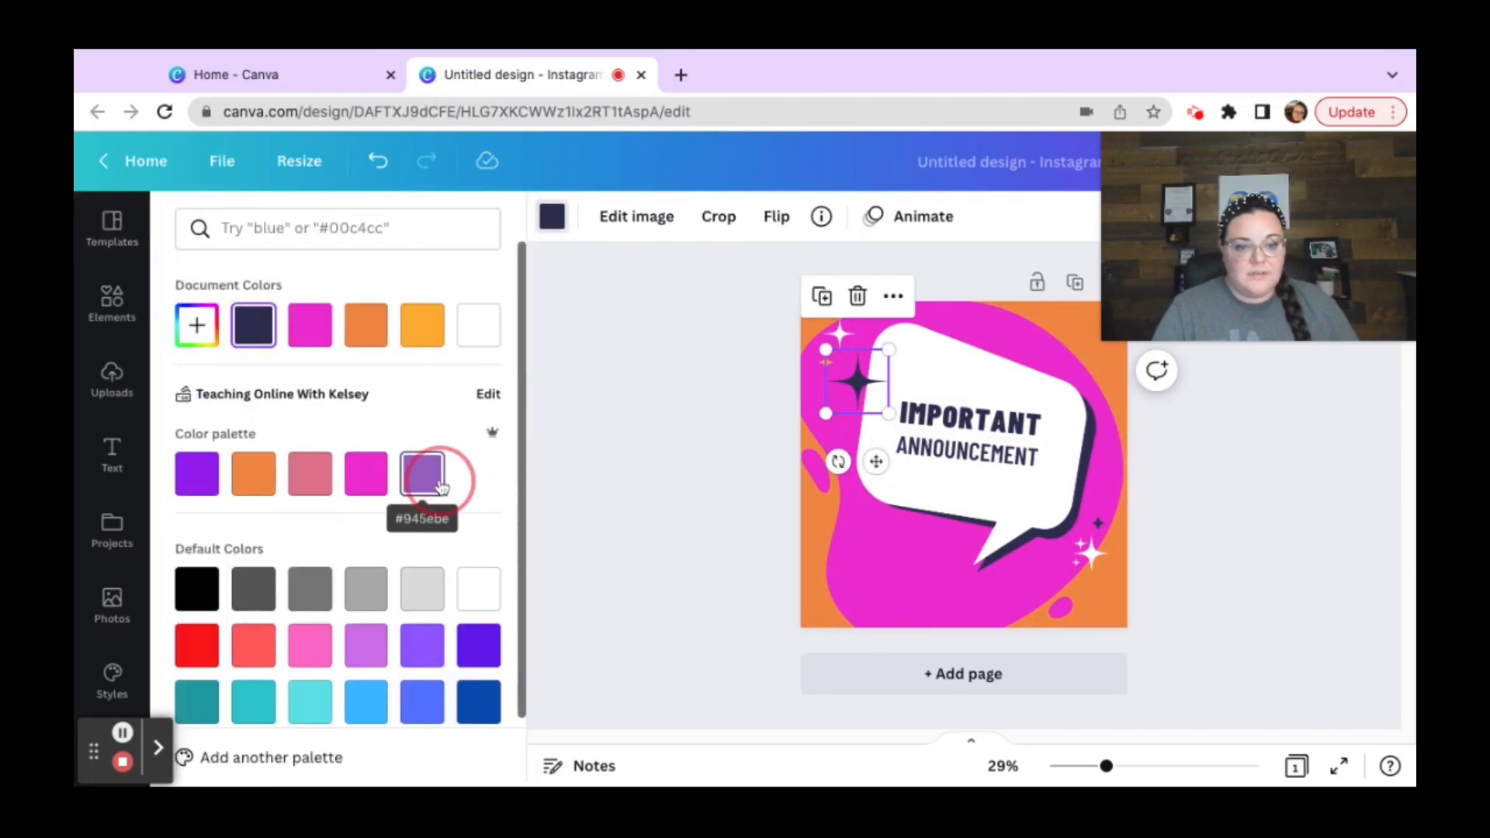
pyautogui.click(202, 475)
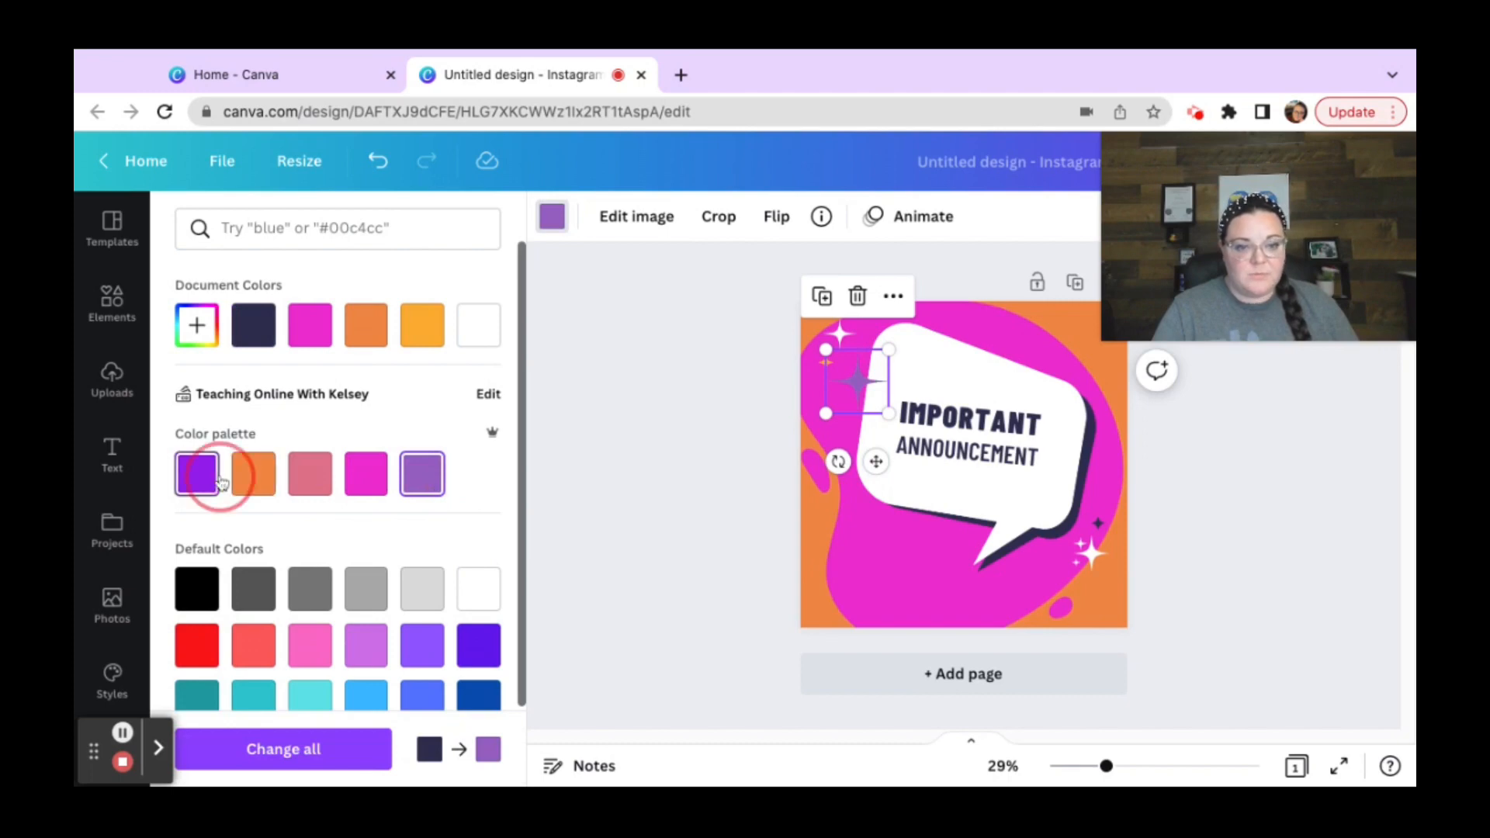
# - Recolour the sparkles near the speech bubble's tail: the large white star bright purple, the small dark star above it brand orange
pyautogui.click(1086, 555)
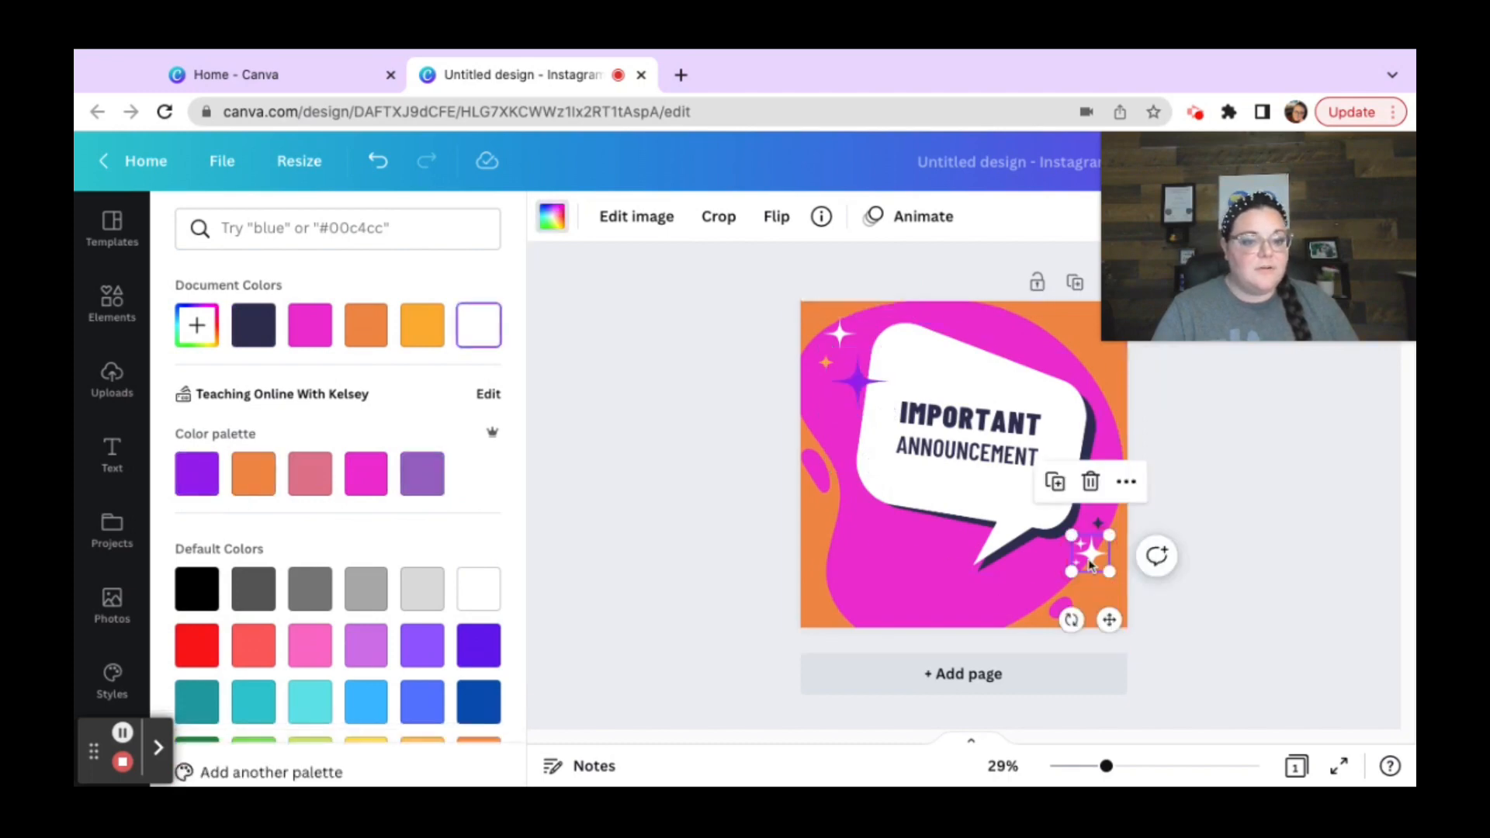
pyautogui.click(197, 475)
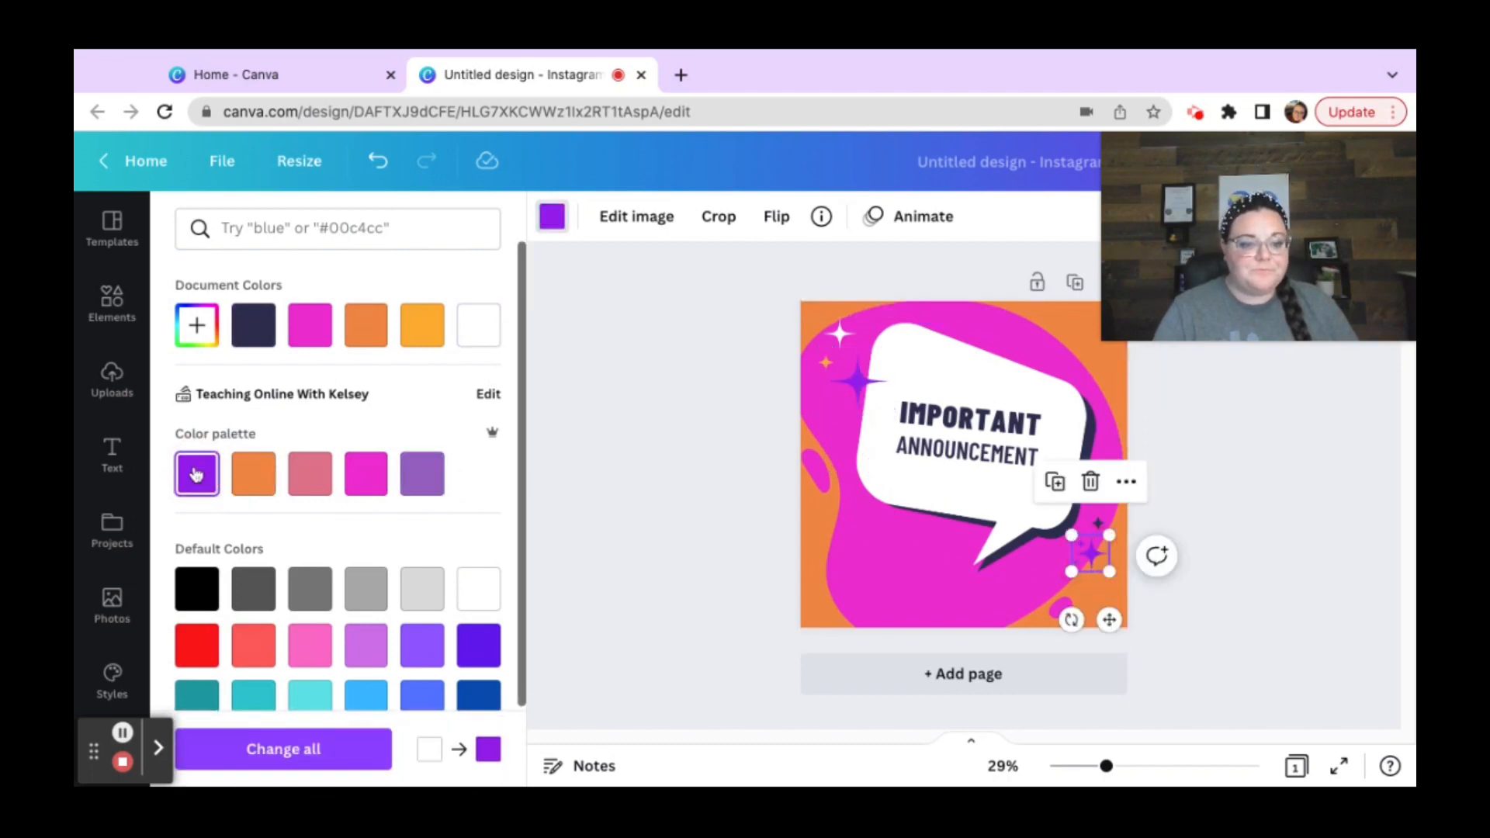
pyautogui.click(1098, 534)
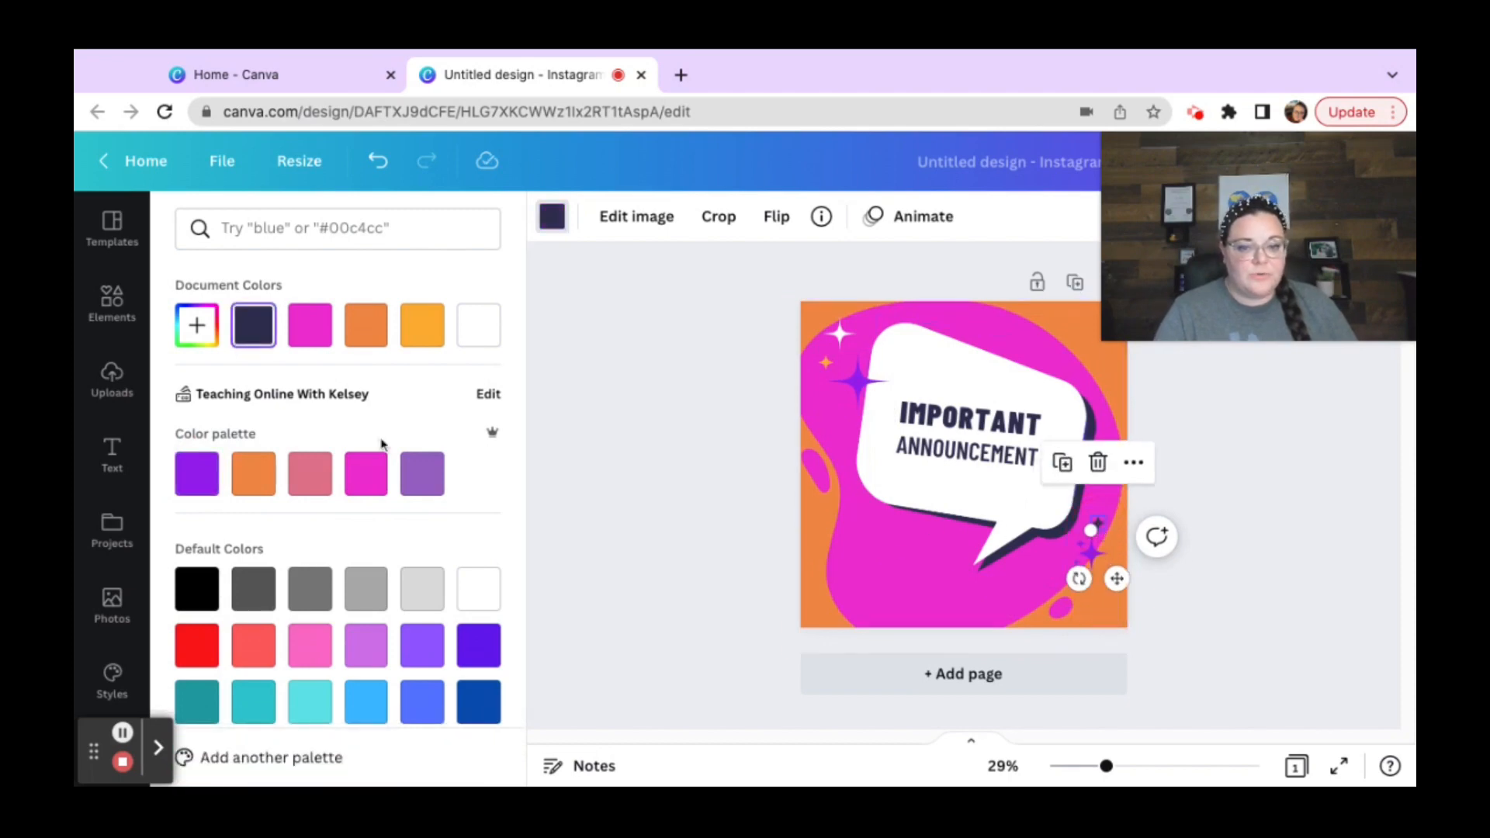
pyautogui.click(255, 489)
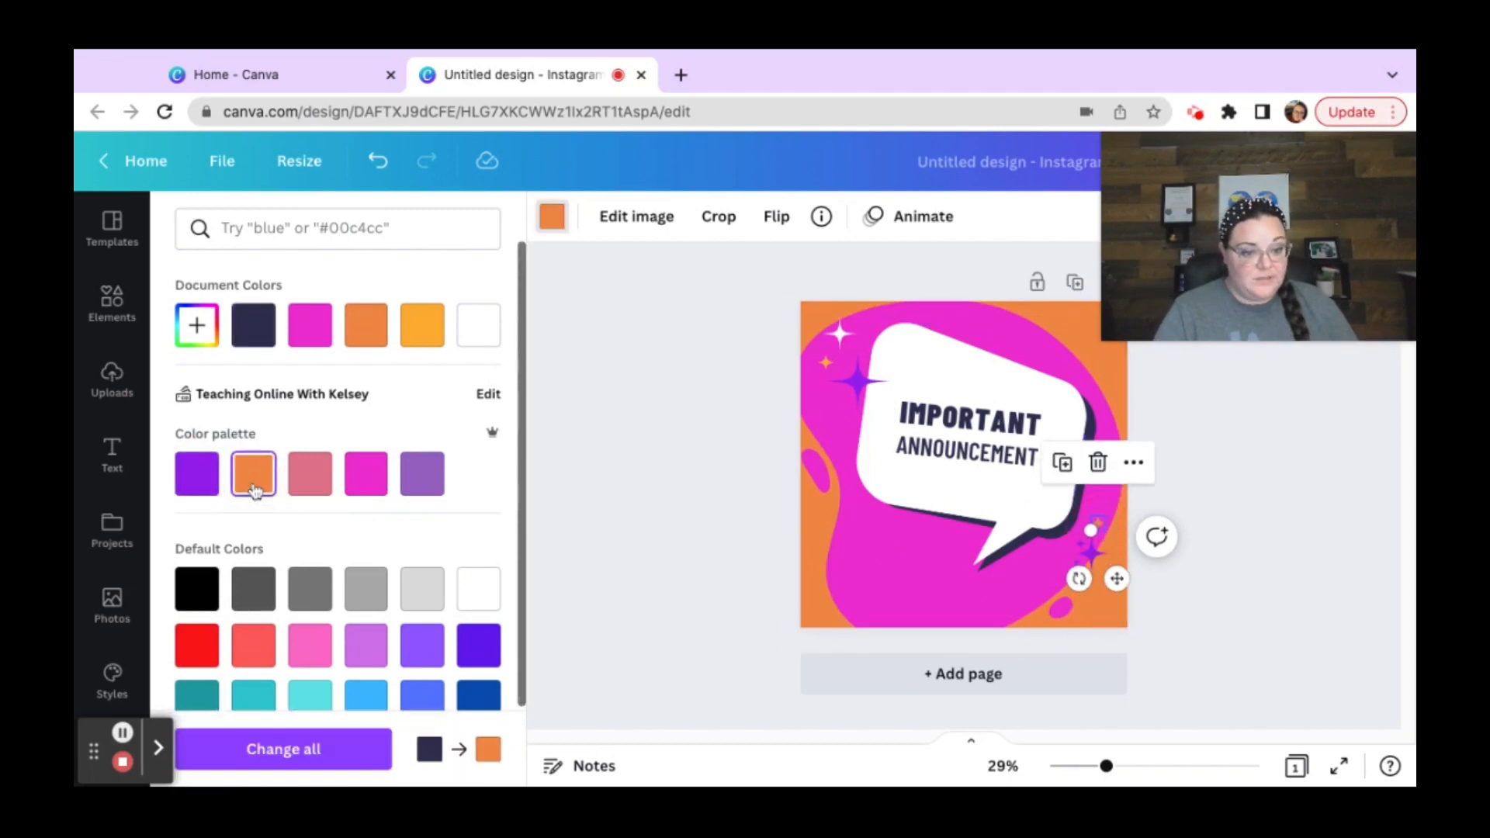
pyautogui.click(590, 503)
pyautogui.click(590, 503)
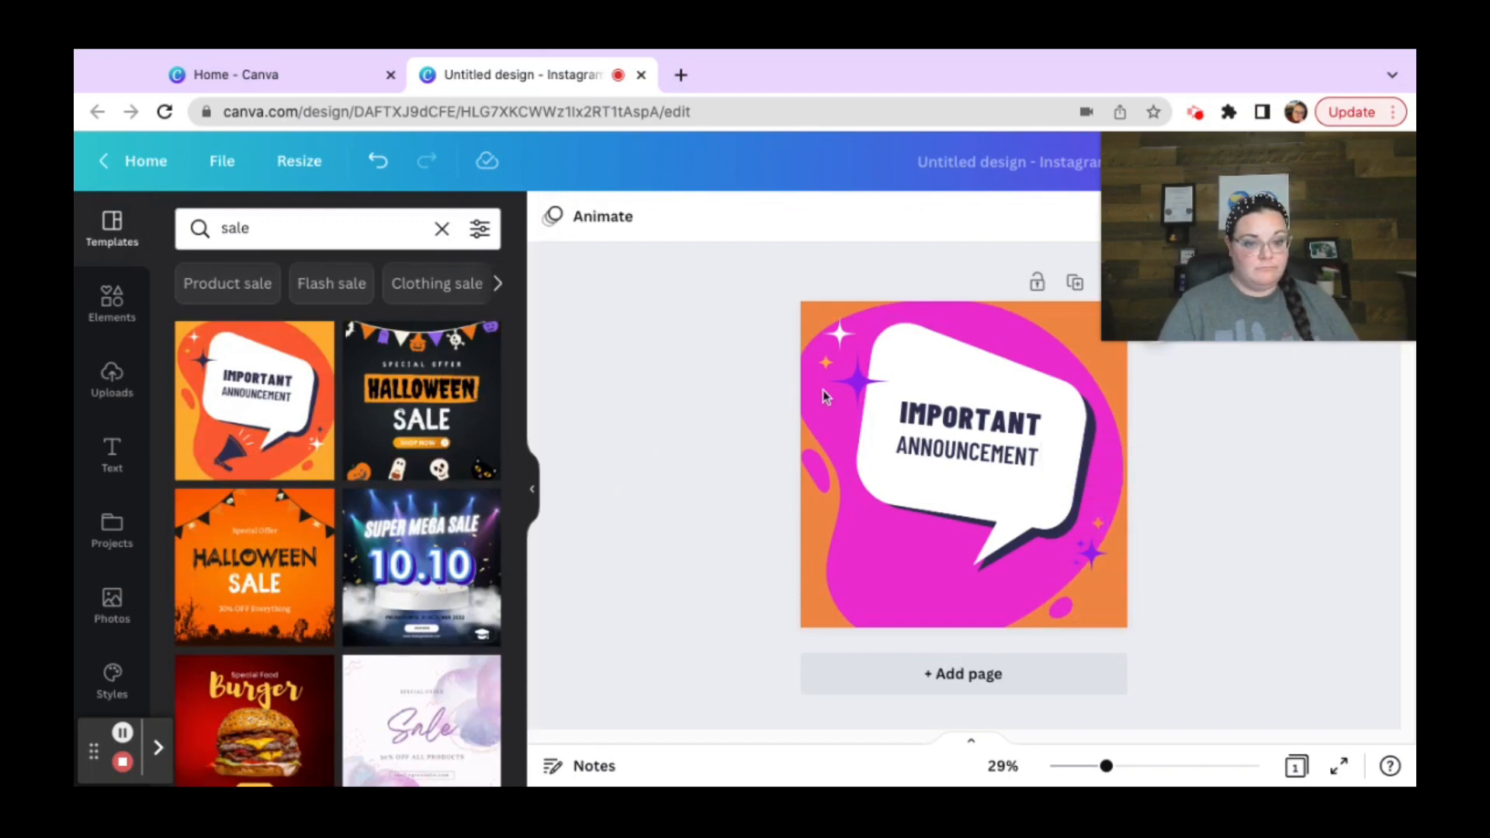
# - Recolour both text lines in the speech bubble, IMPORTANT and ANNOUNCEMENT, with the brand's bright purple
pyautogui.click(960, 420)
pyautogui.click(870, 217)
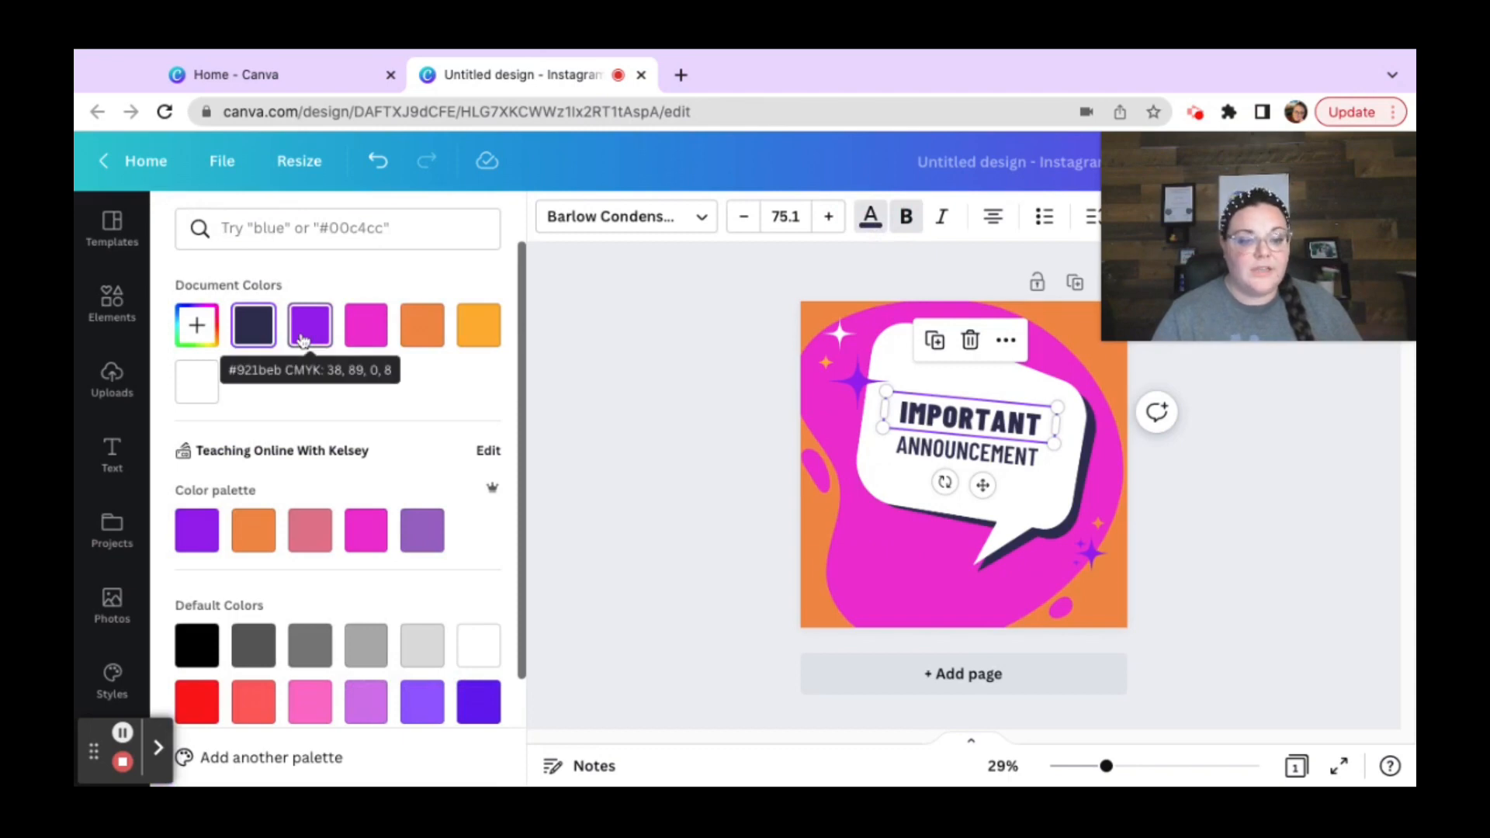
pyautogui.click(369, 340)
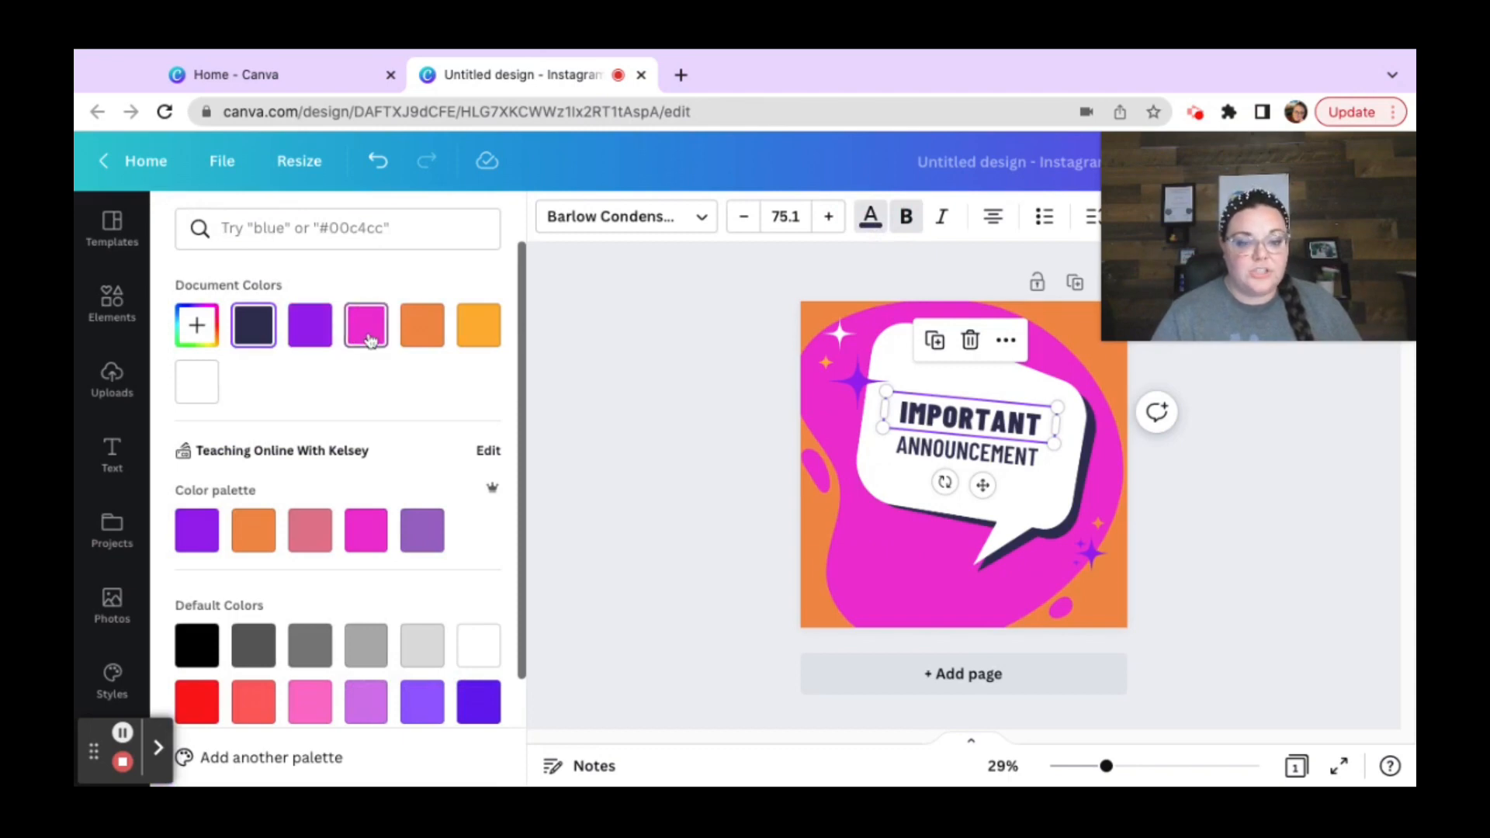
pyautogui.click(314, 339)
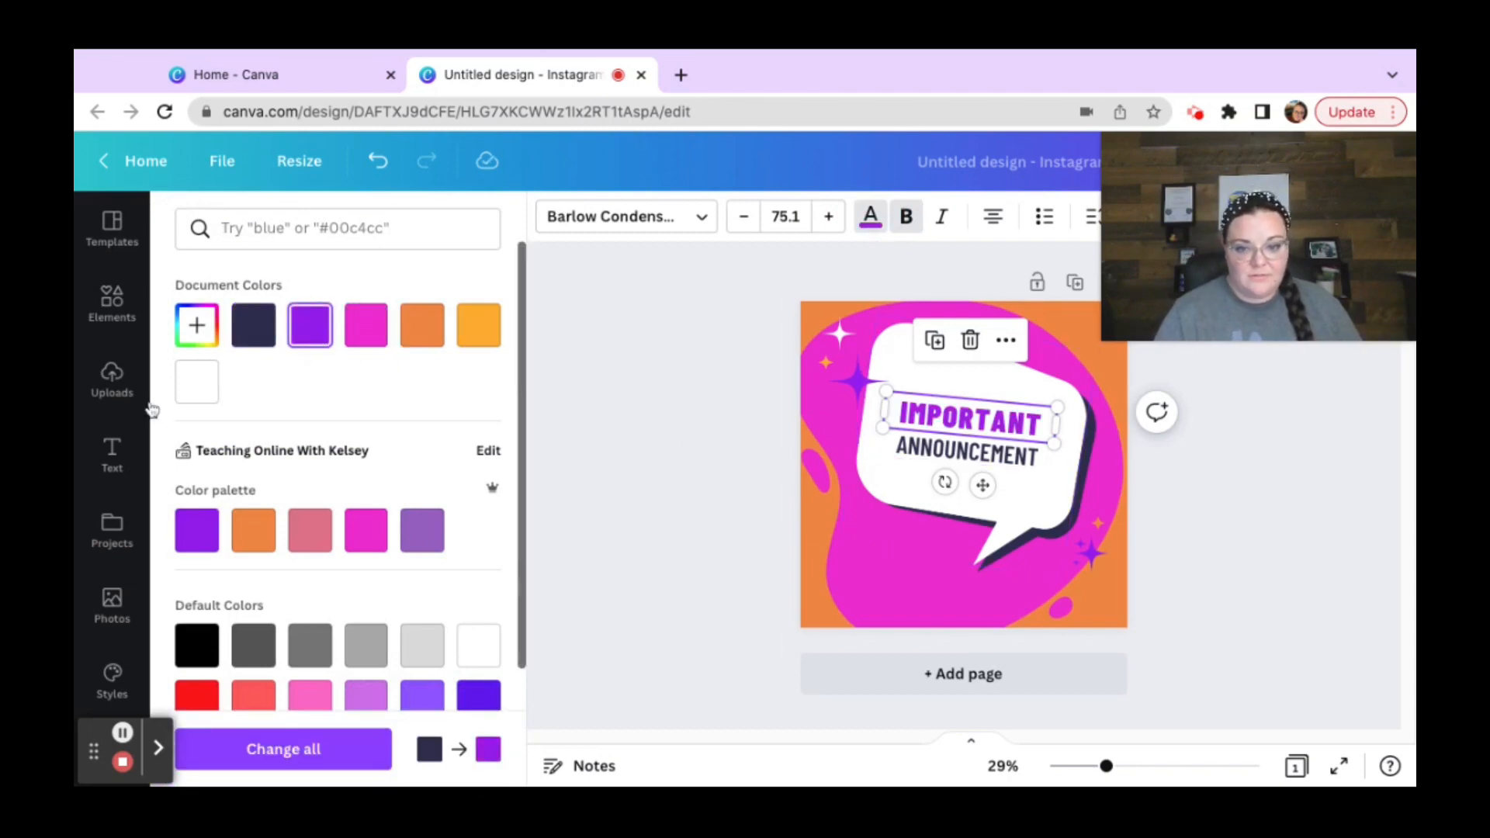
pyautogui.click(973, 456)
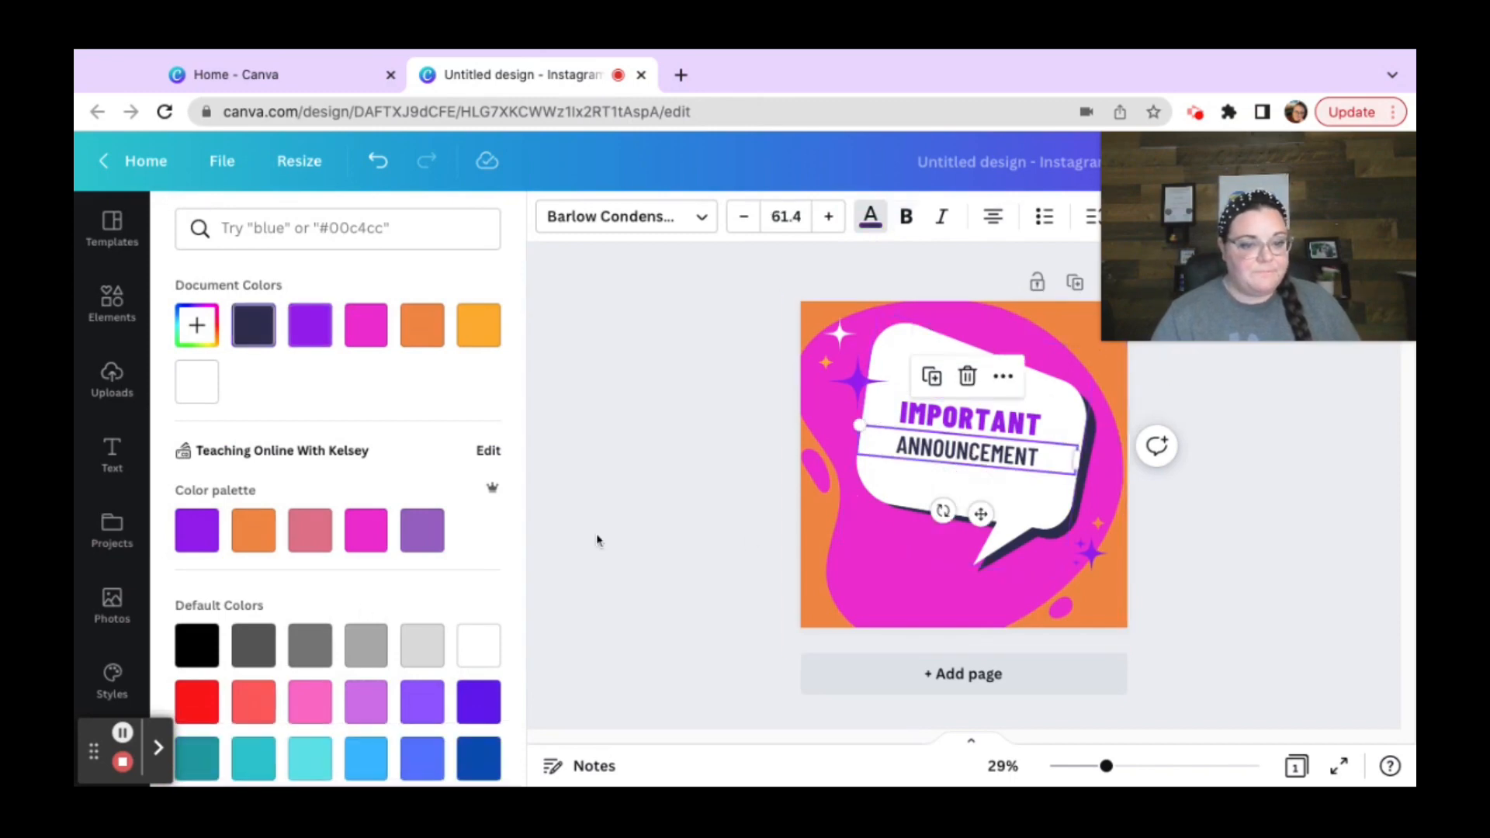
pyautogui.click(197, 530)
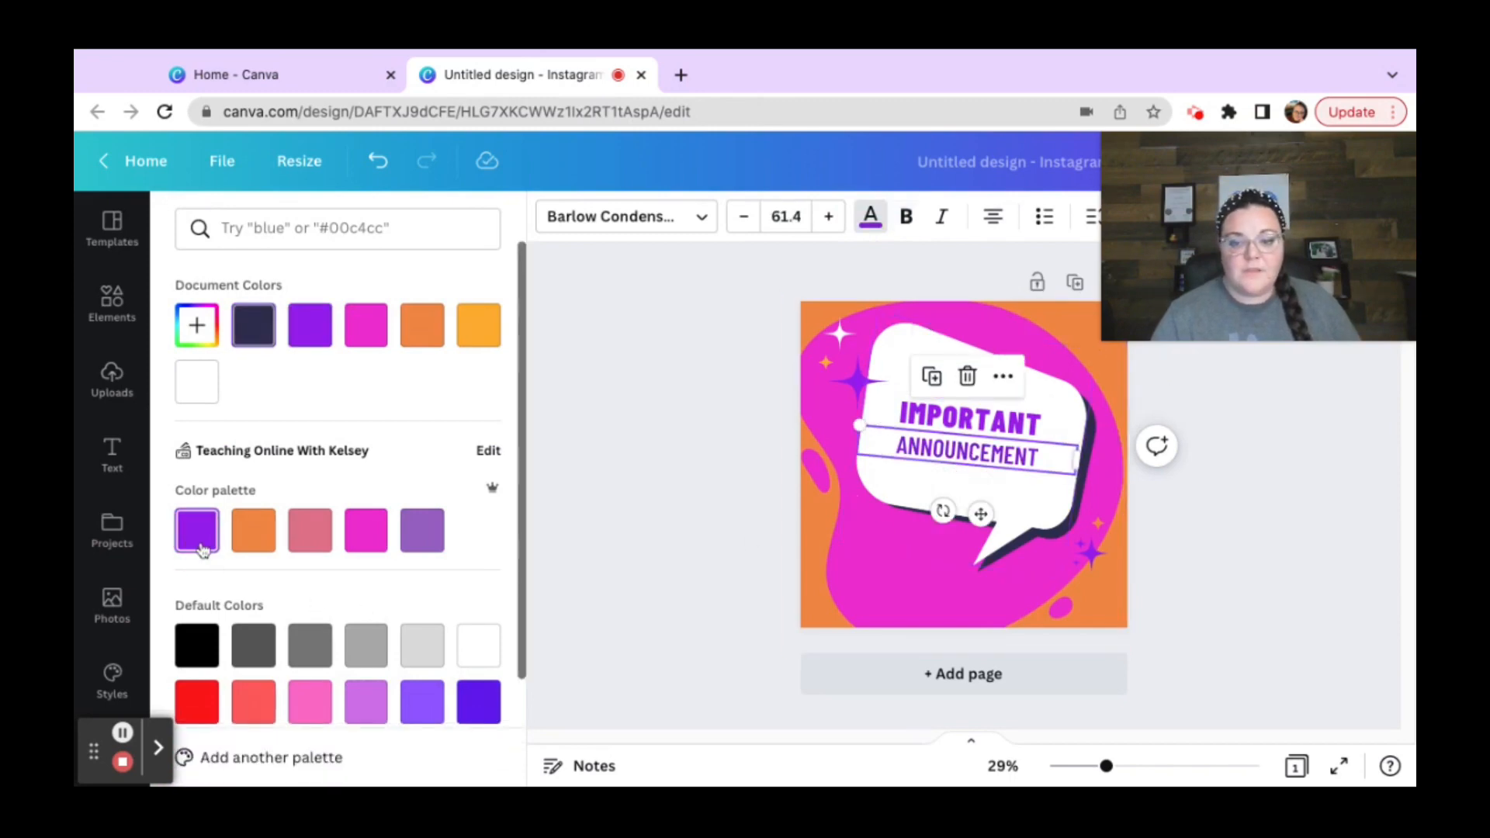
# - Replace the bold headline text IMPORTANT in the speech bubble with "SALE!"
pyautogui.click(1034, 424)
pyautogui.click(1036, 421)
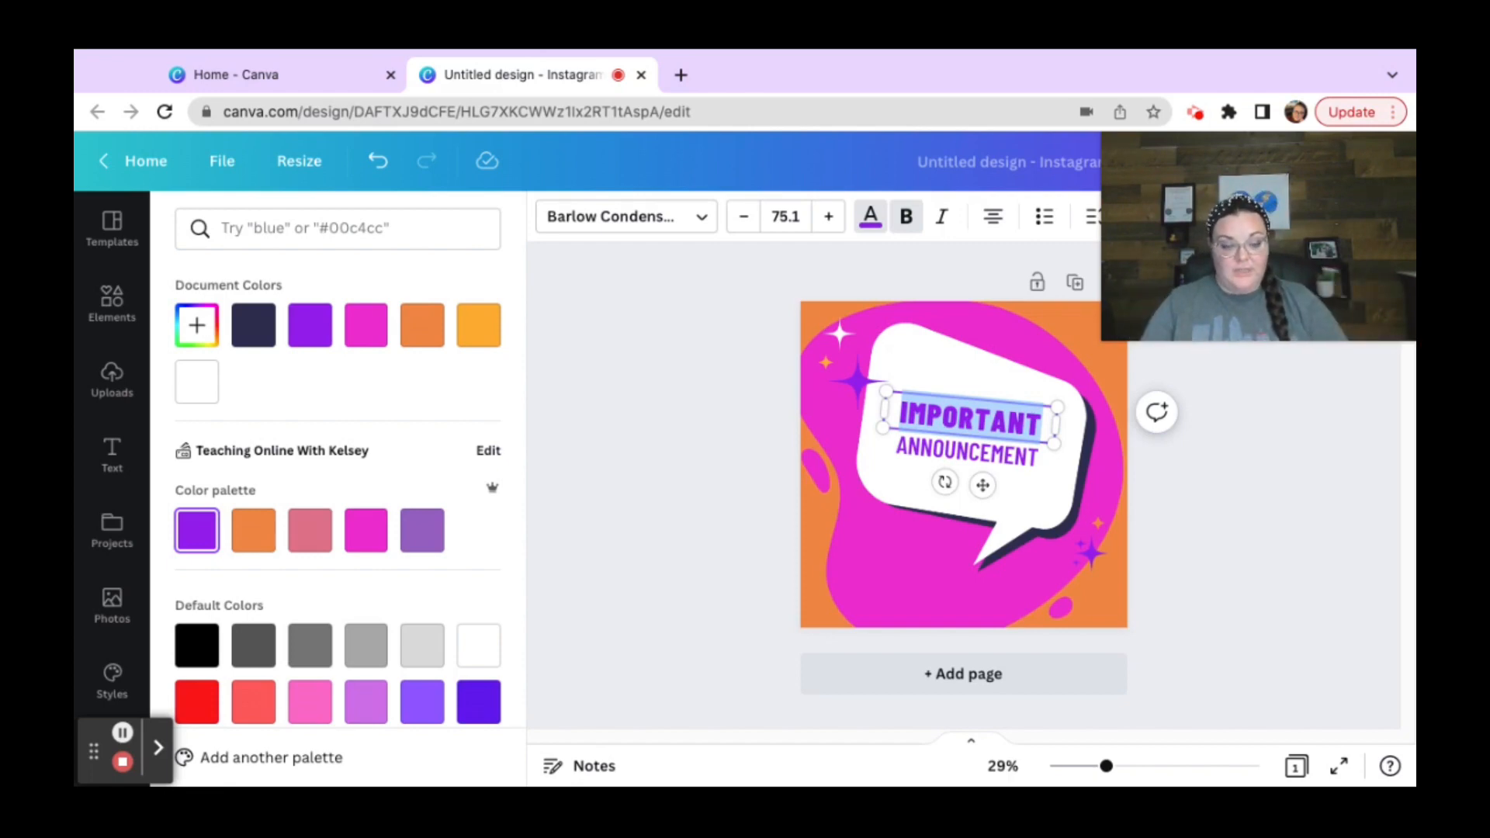
pyautogui.write('SALE')
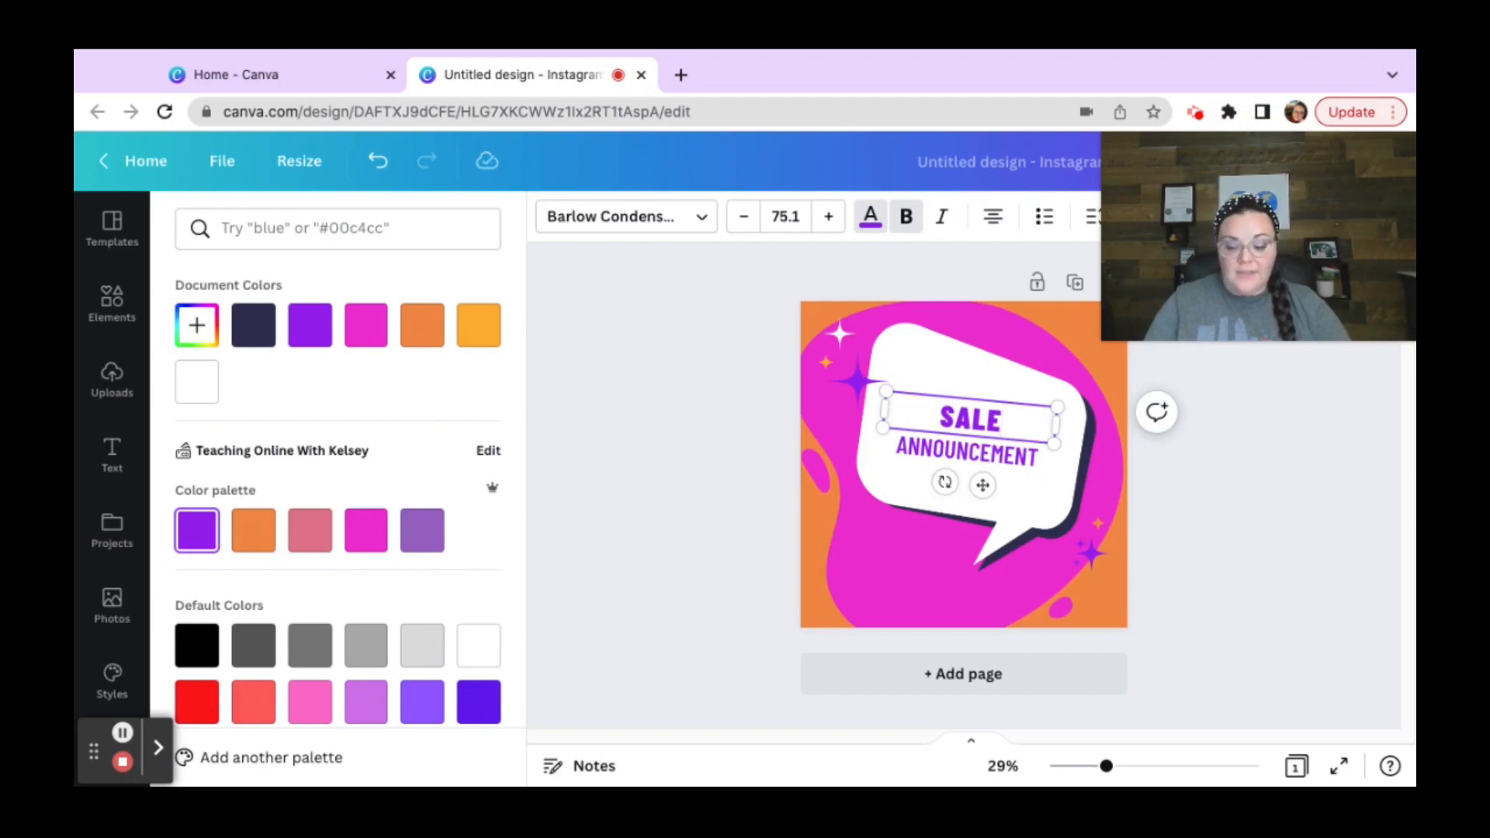
pyautogui.write('!')
# - Replace the ANNOUNCEMENT text under the headline with "USE CODE DKVNAPORNG"
pyautogui.click(1033, 461)
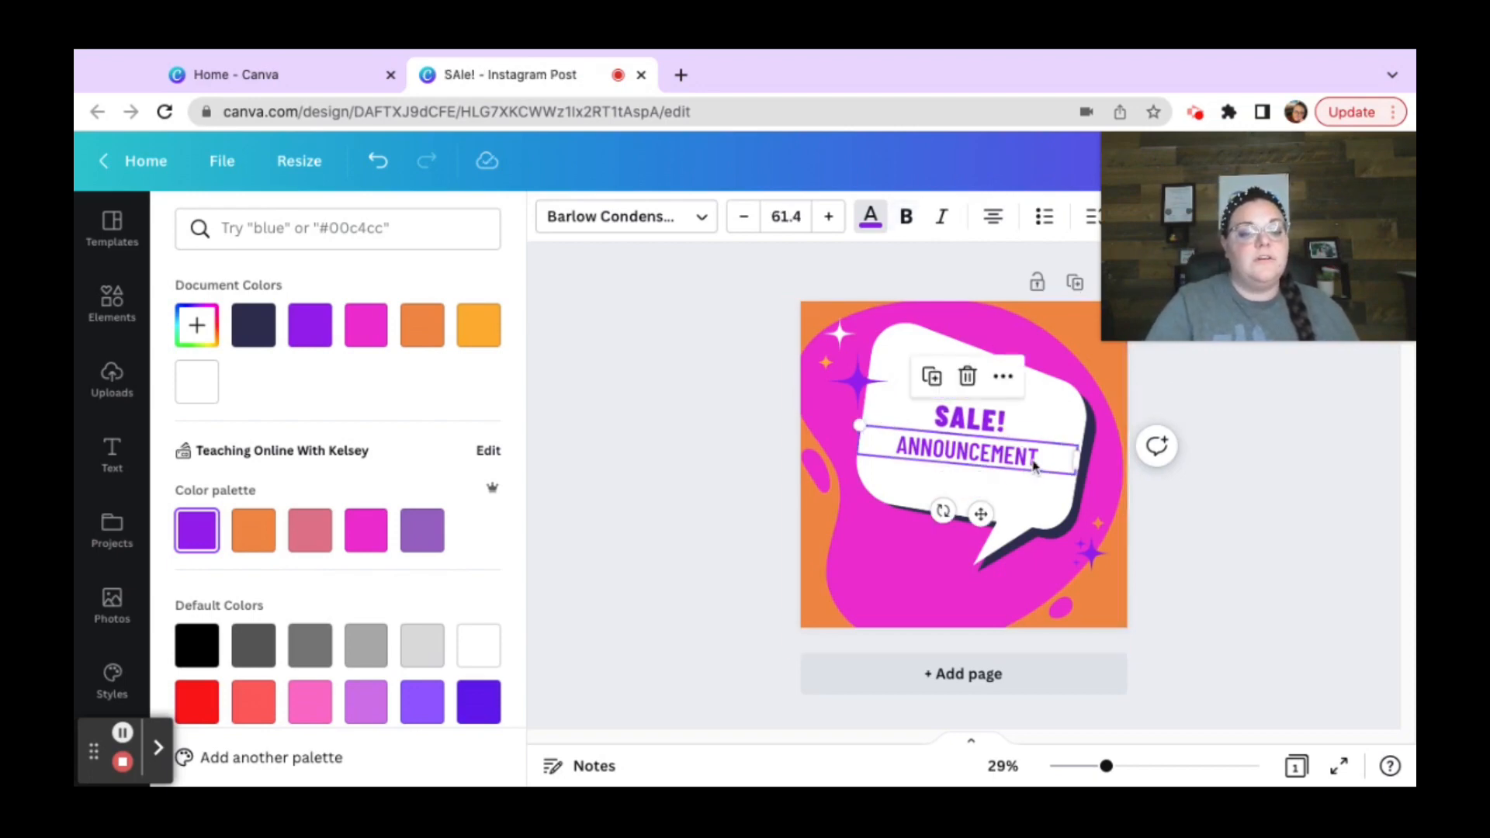
pyautogui.doubleClick(1033, 460)
pyautogui.write('USE CODER')
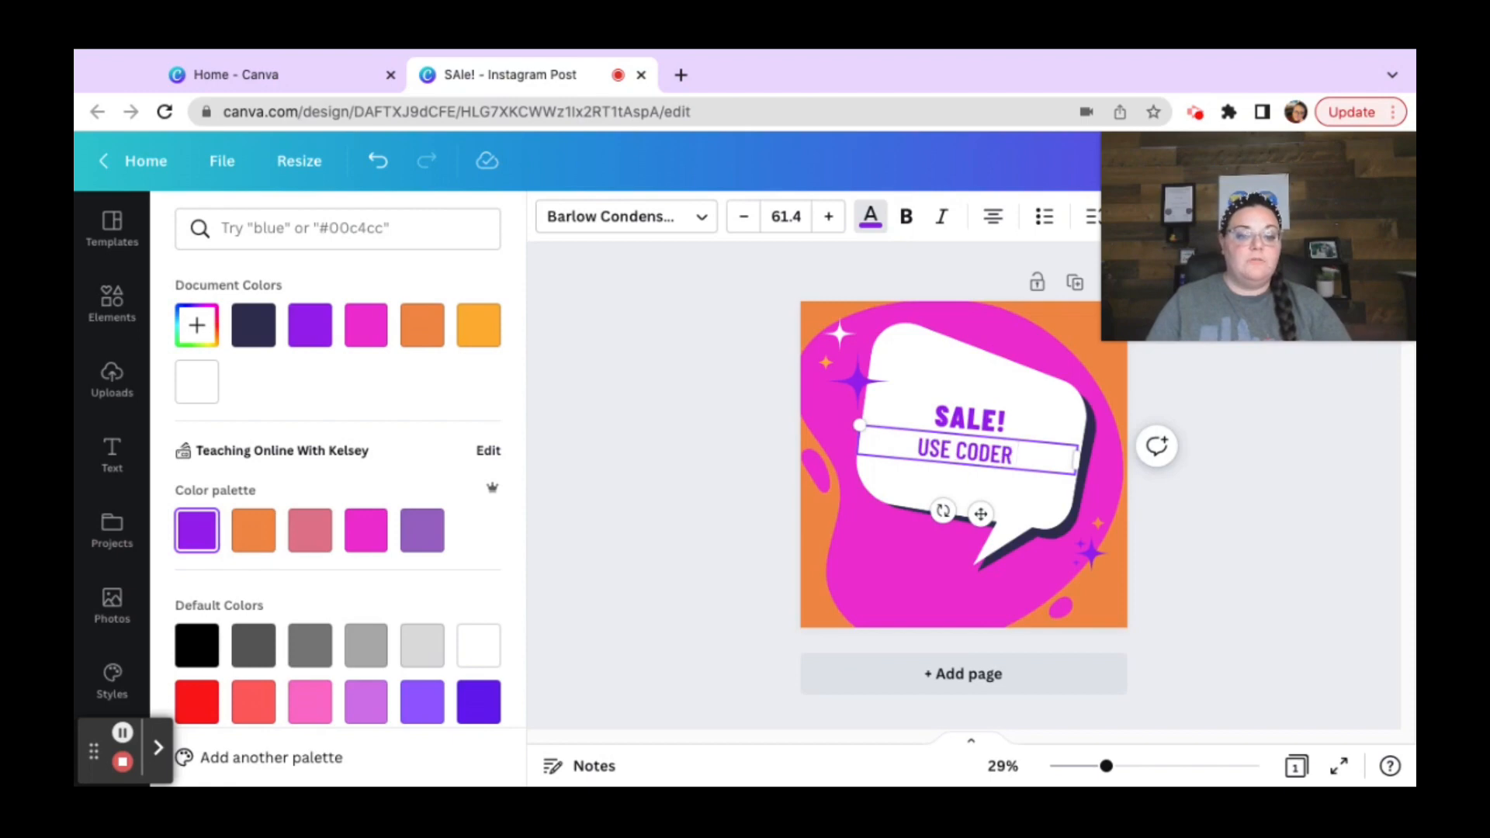
pyautogui.press('BackSpace')
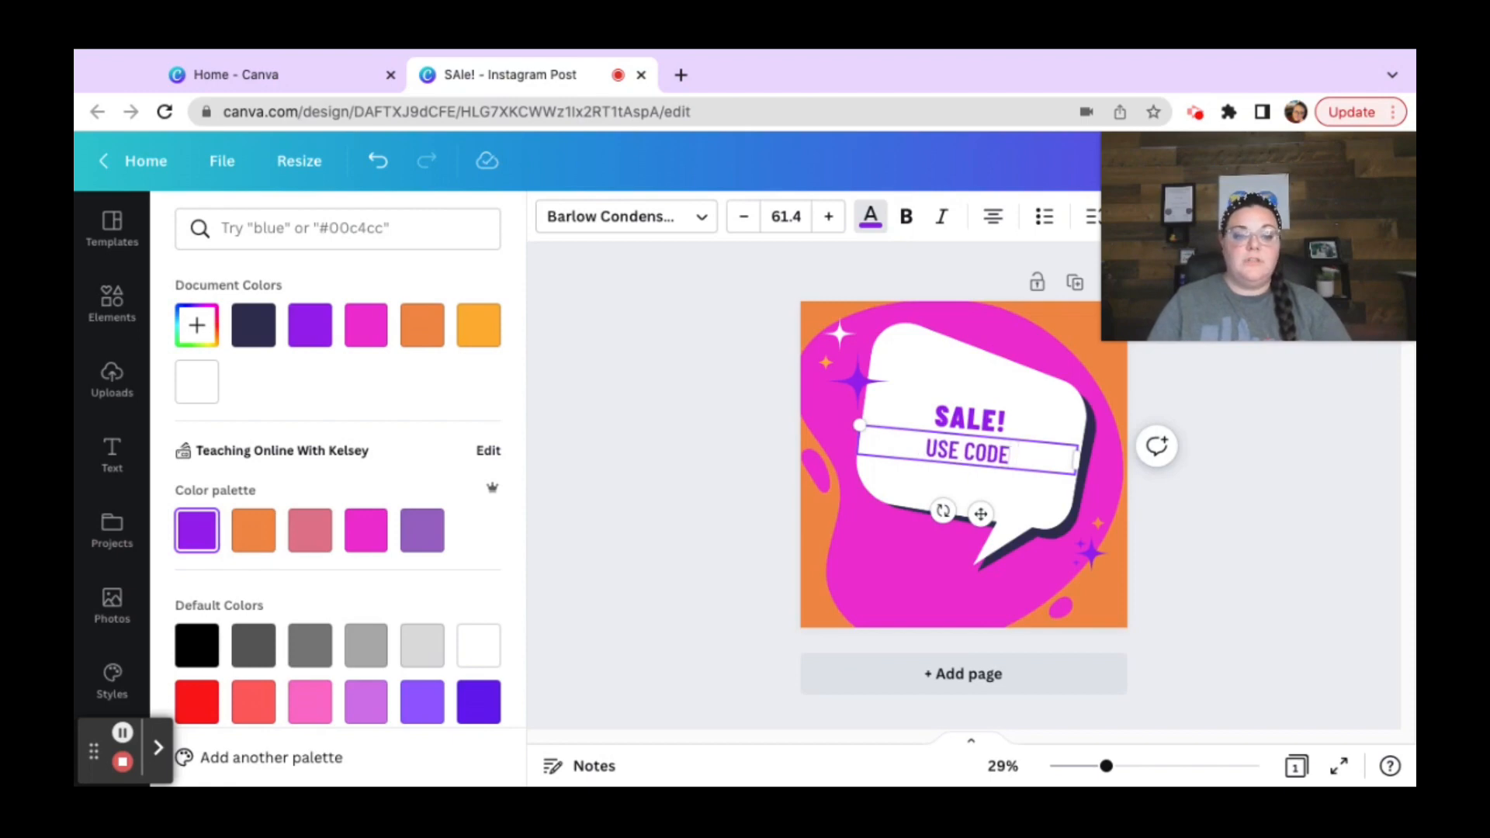
pyautogui.write('DKVNAPORNG')
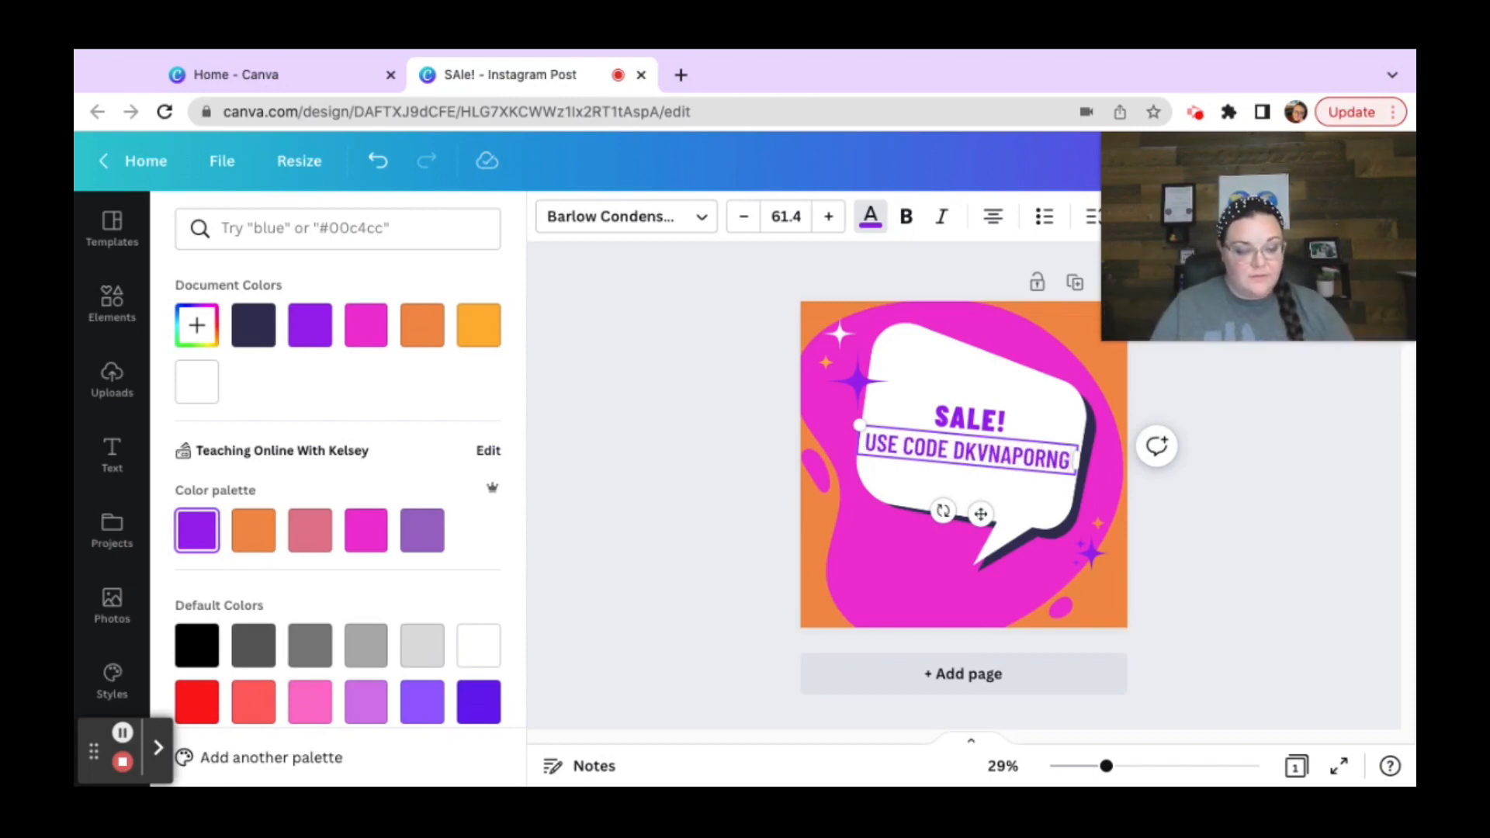
# - Add a second line reading "AT CHECKOUT!" to the discount code text
pyautogui.press('Return')
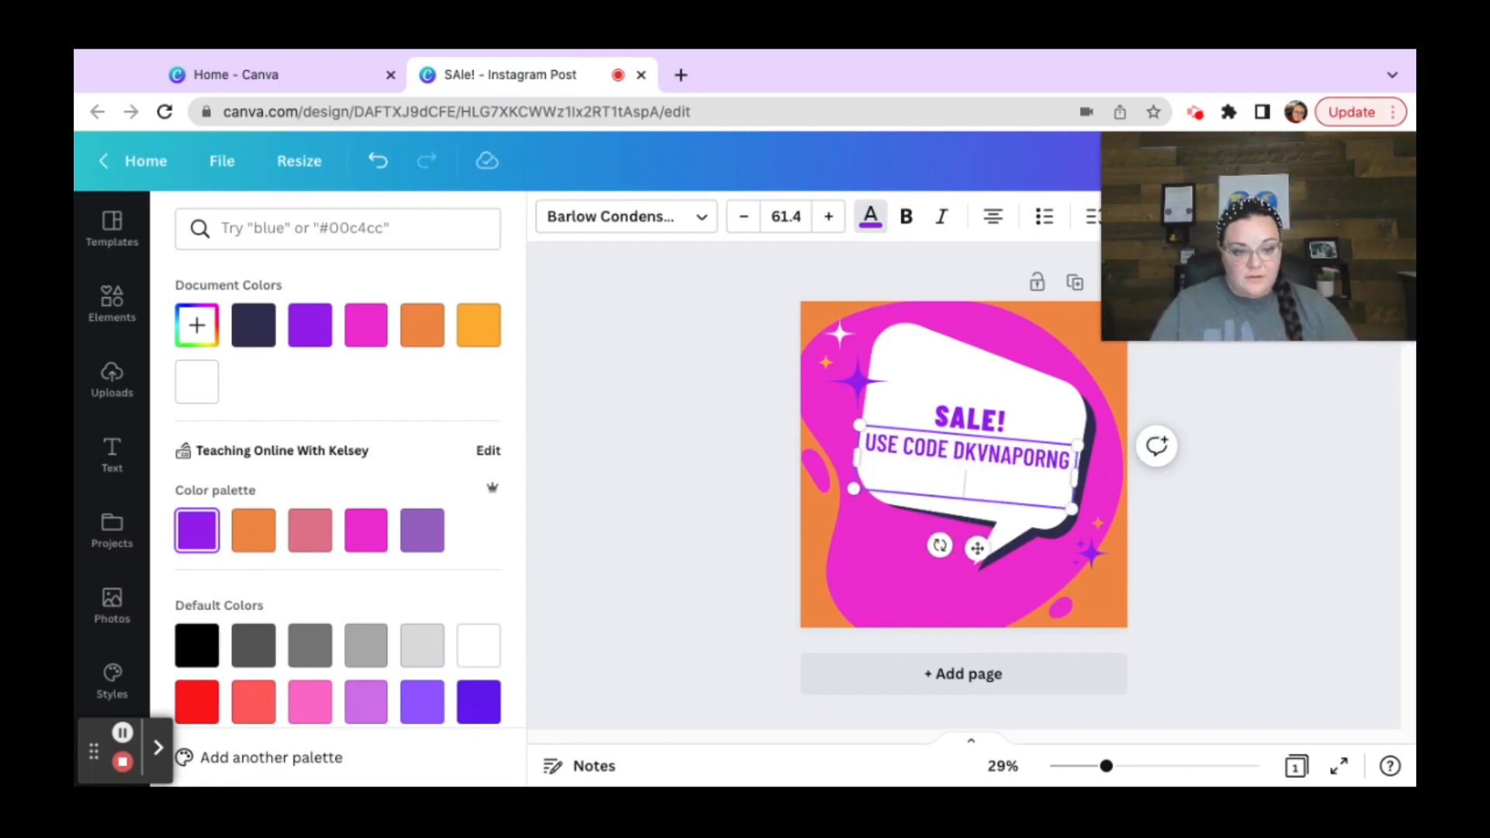
pyautogui.write('AT THE')
pyautogui.press('BackSpace')
pyautogui.press('BackSpace')
pyautogui.press('BackSpace')
pyautogui.press('BackSpace')
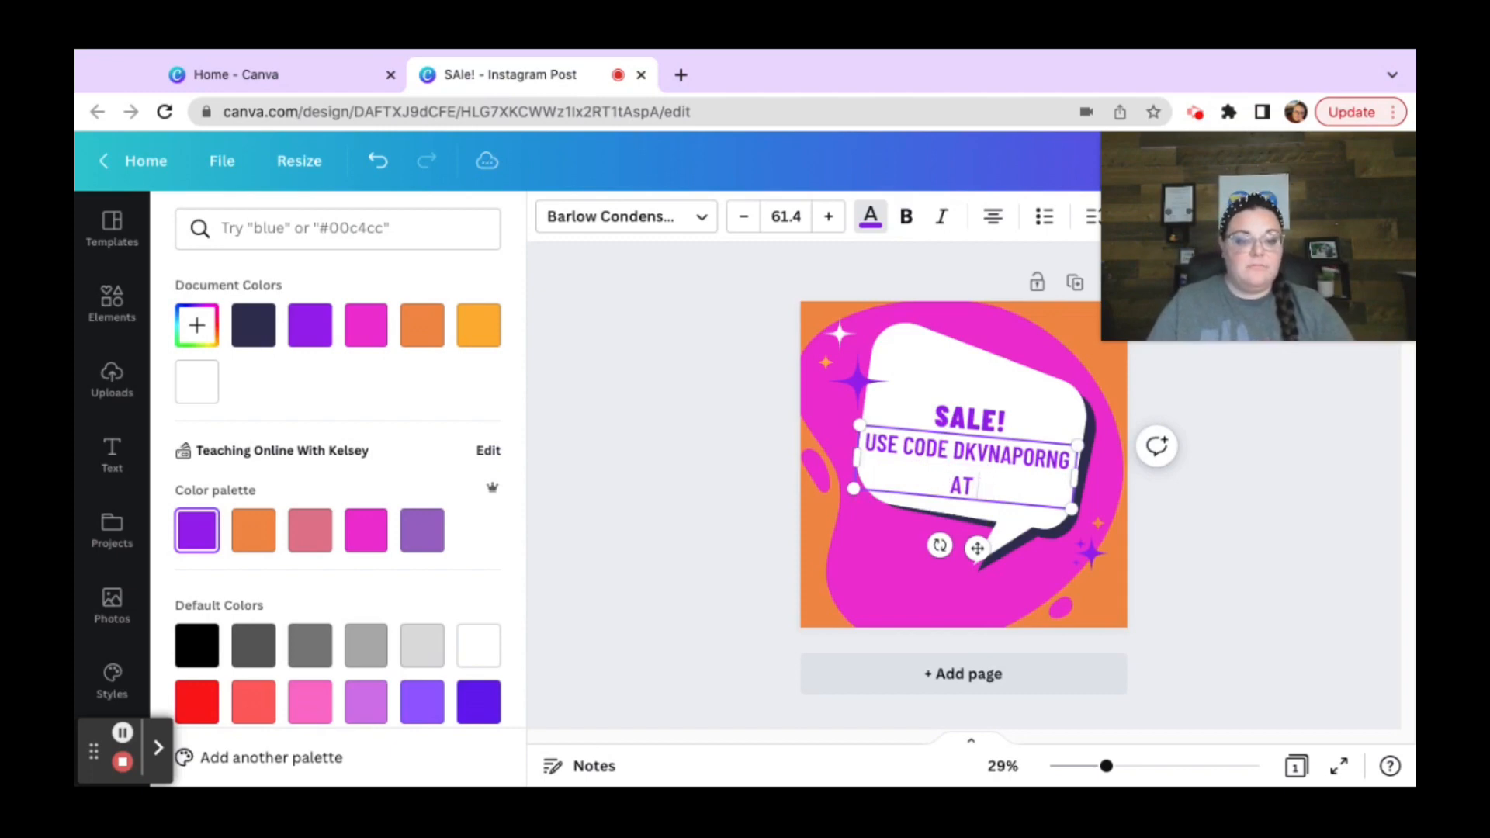
pyautogui.write('E')
pyautogui.press('BackSpace')
pyautogui.press('BackSpace')
pyautogui.write('HE')
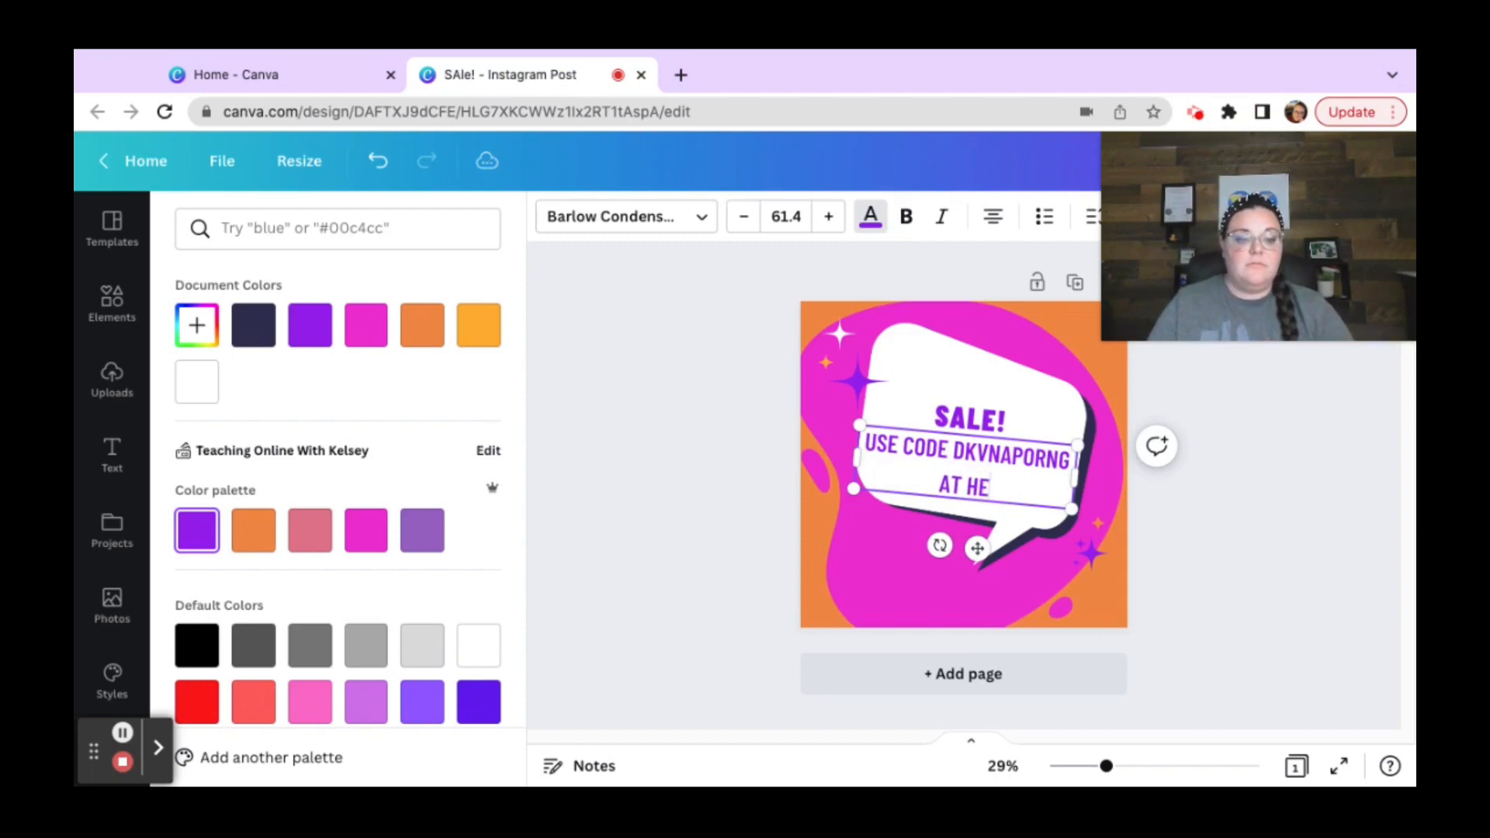
pyautogui.press('BackSpace')
pyautogui.press('BackSpace')
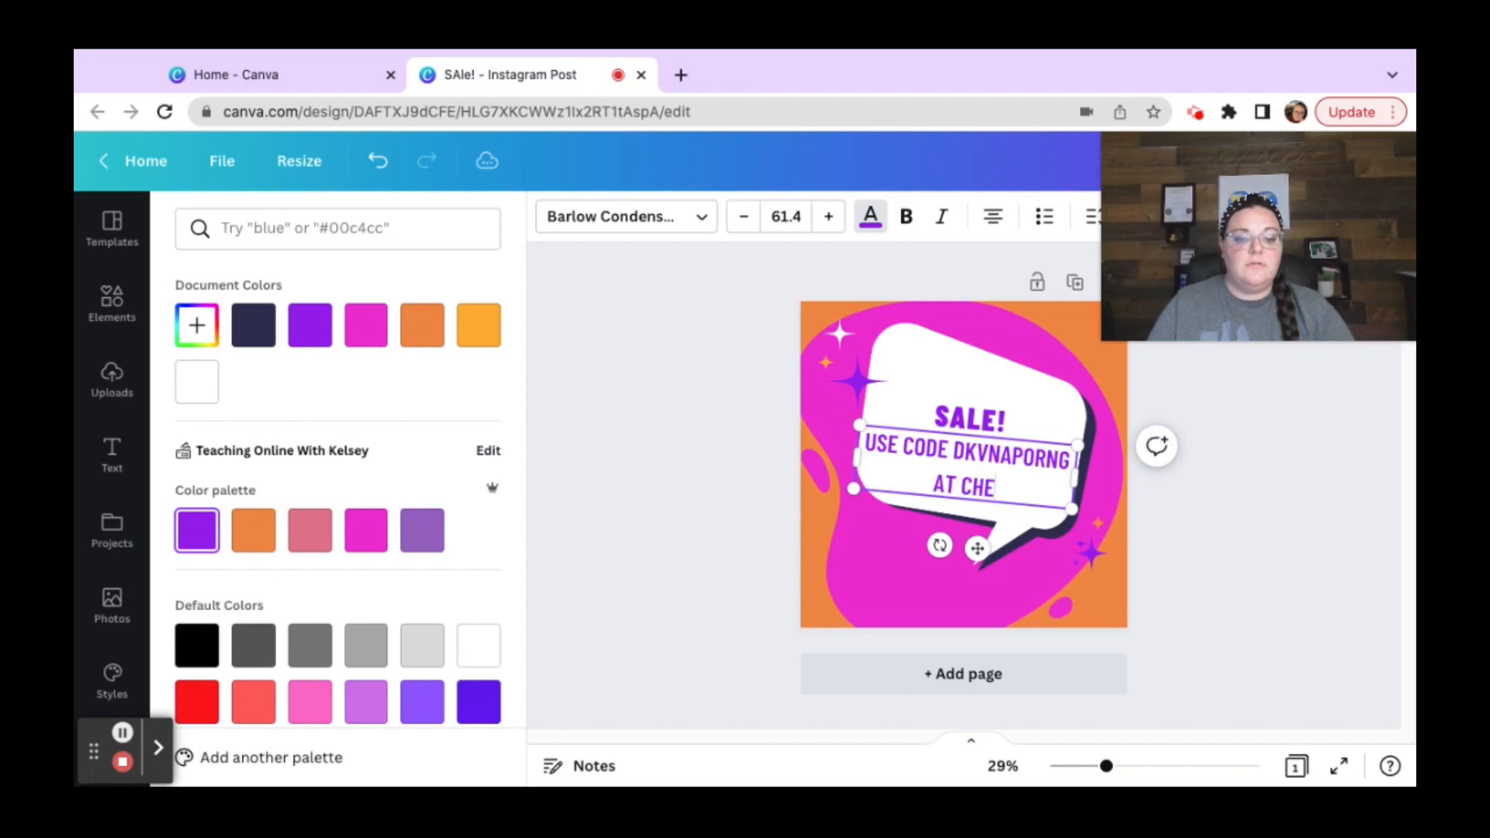
pyautogui.write('UT!')
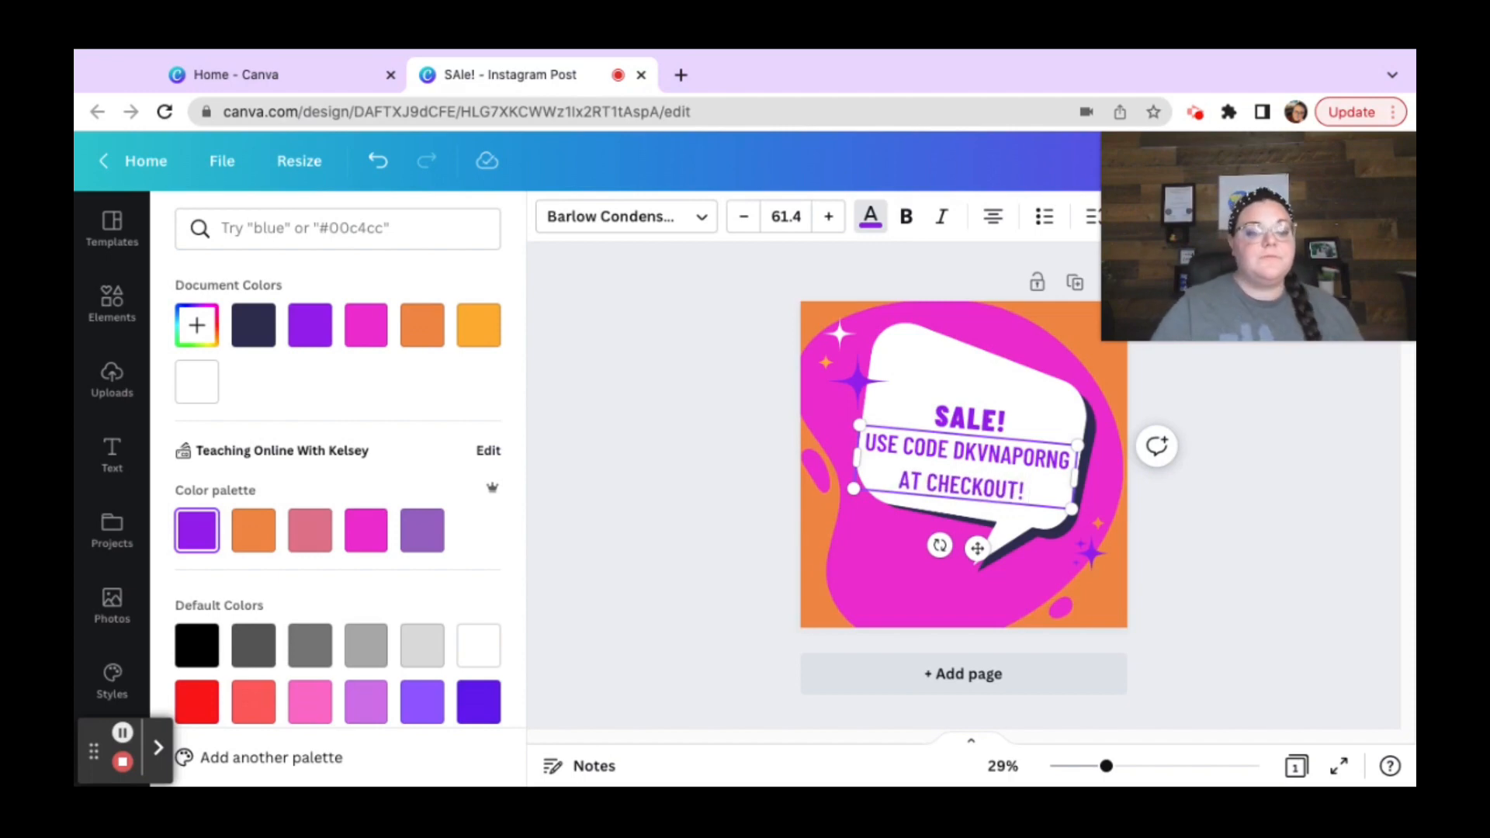
# - Tilt the SALE! headline and the code text to follow the speech bubble's slope, and fit both inside it
pyautogui.moveTo(979, 428); pyautogui.dragTo(938, 453)
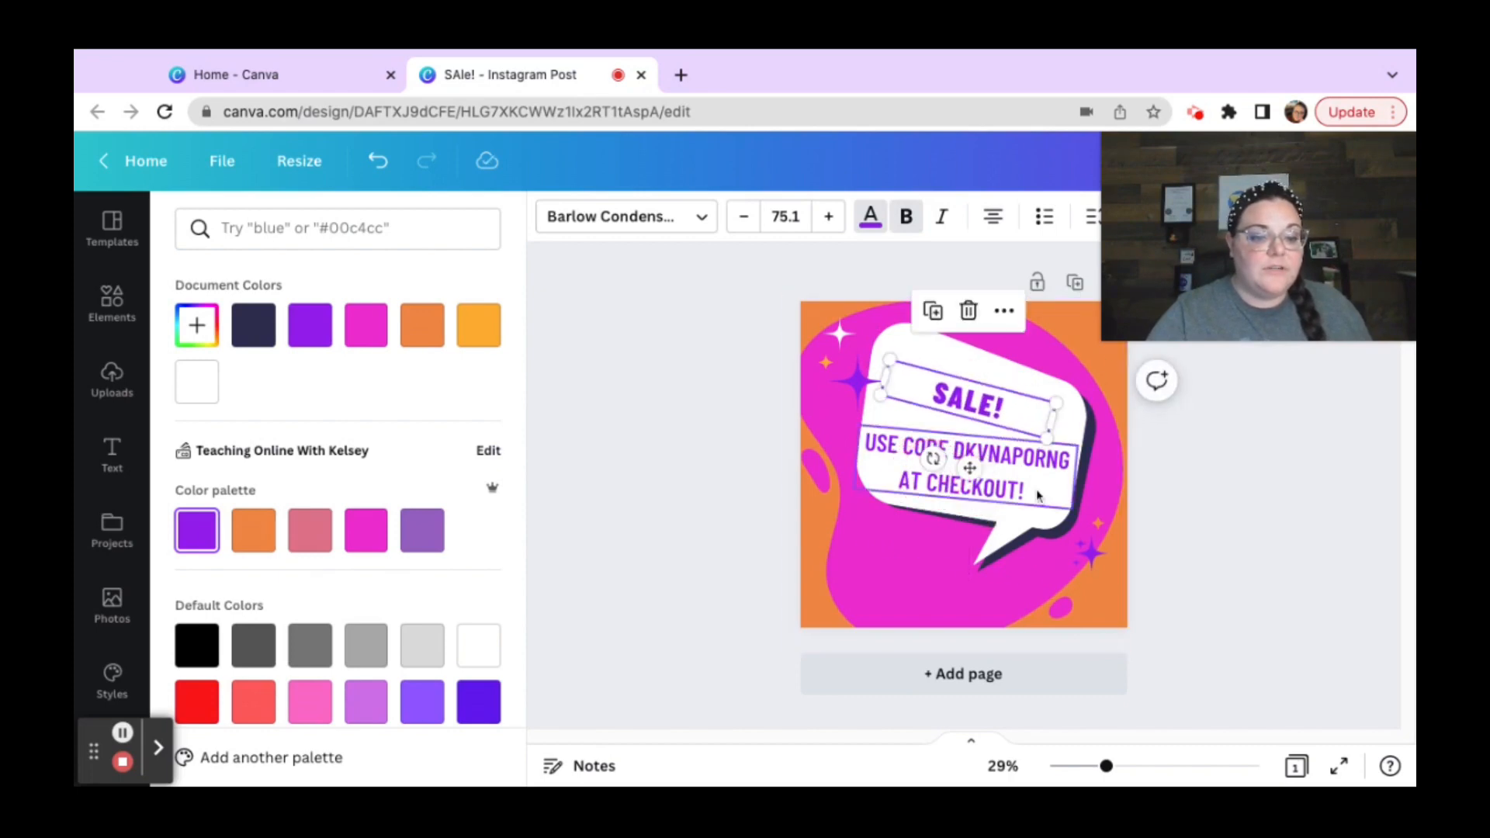
pyautogui.click(902, 487)
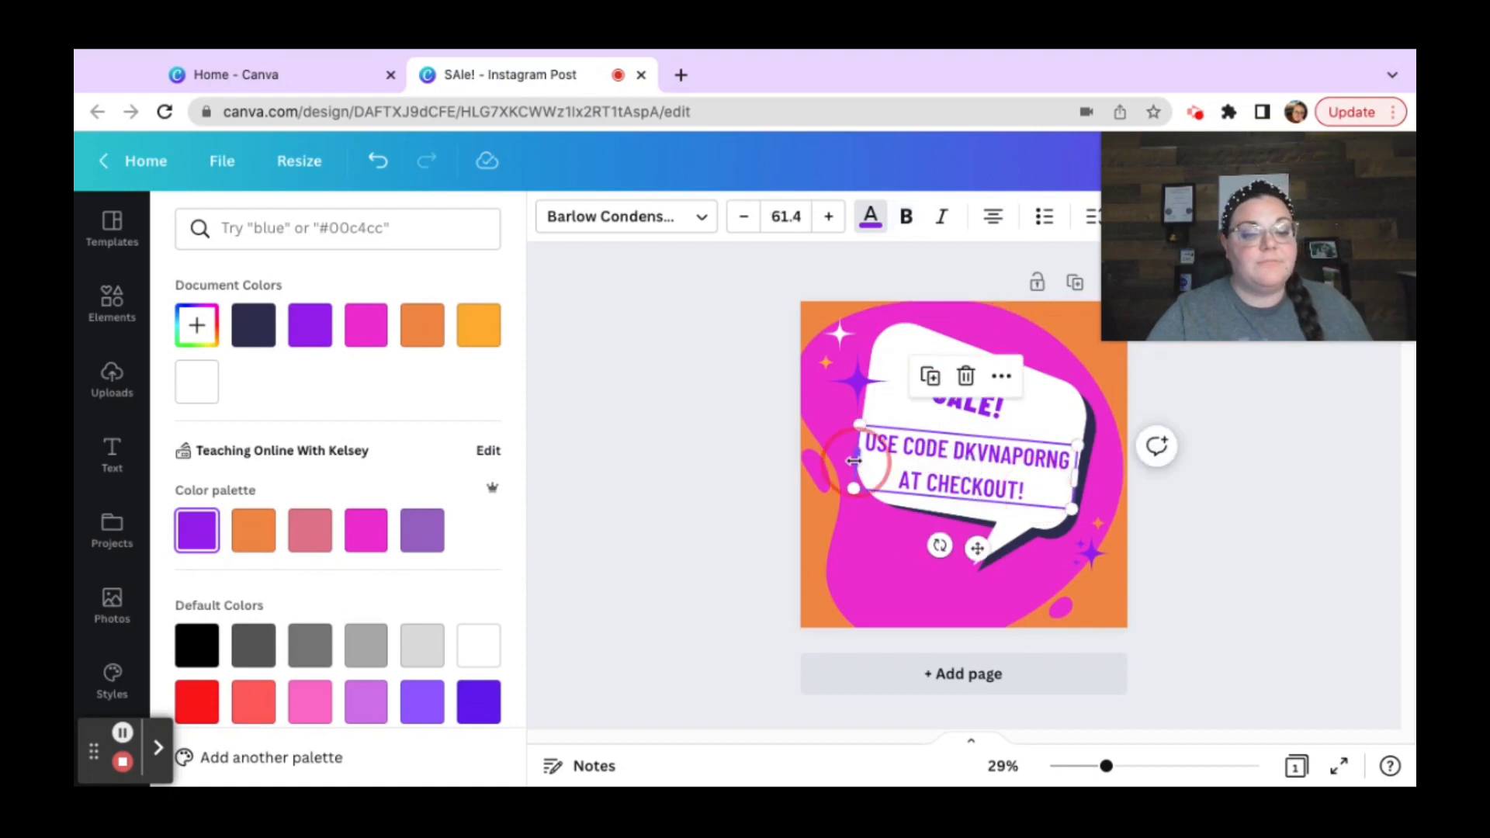
pyautogui.moveTo(854, 461); pyautogui.dragTo(850, 460)
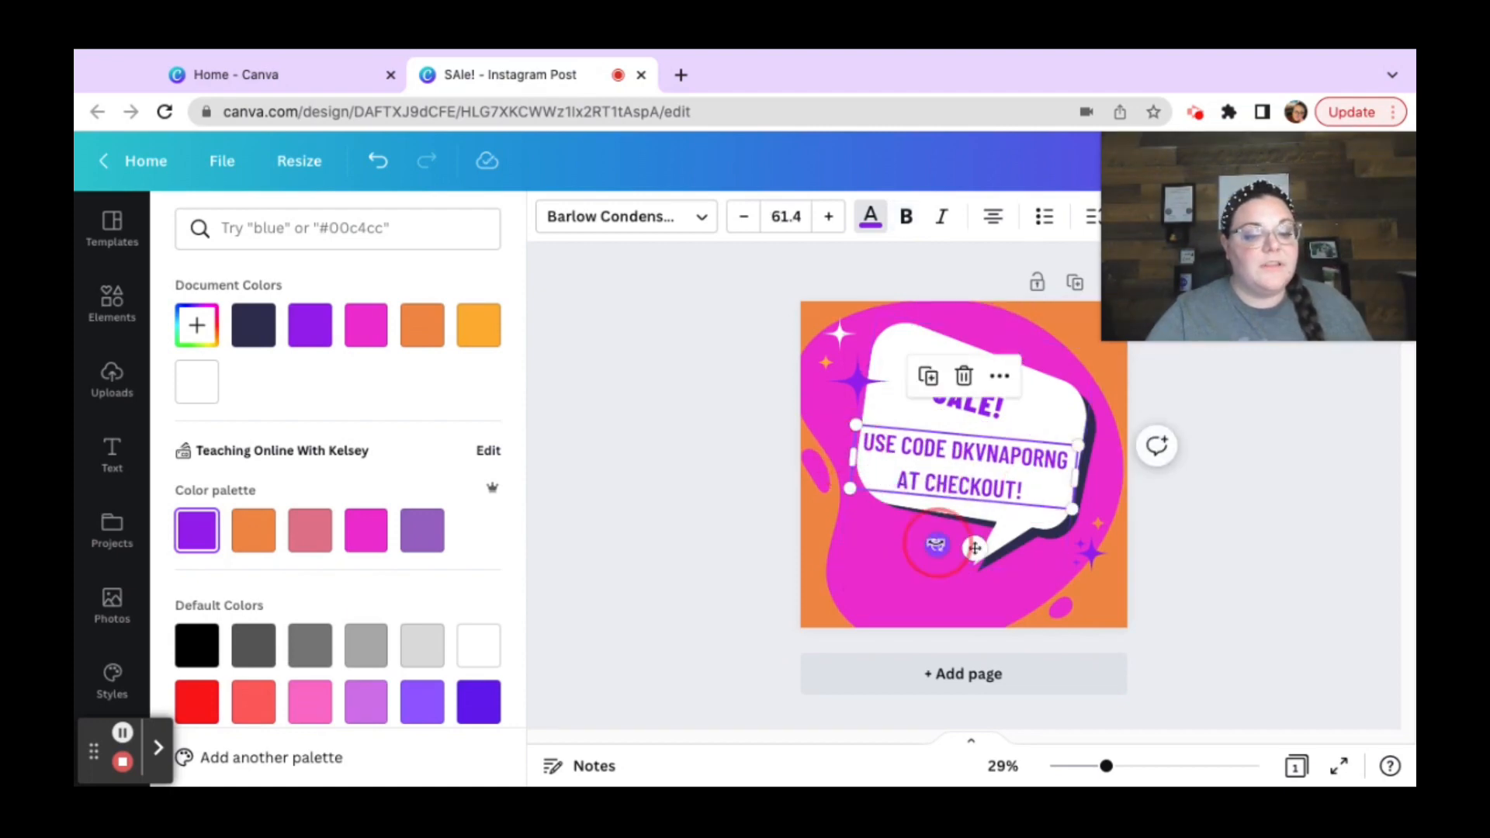
pyautogui.moveTo(975, 548); pyautogui.dragTo(945, 512)
pyautogui.click(970, 399)
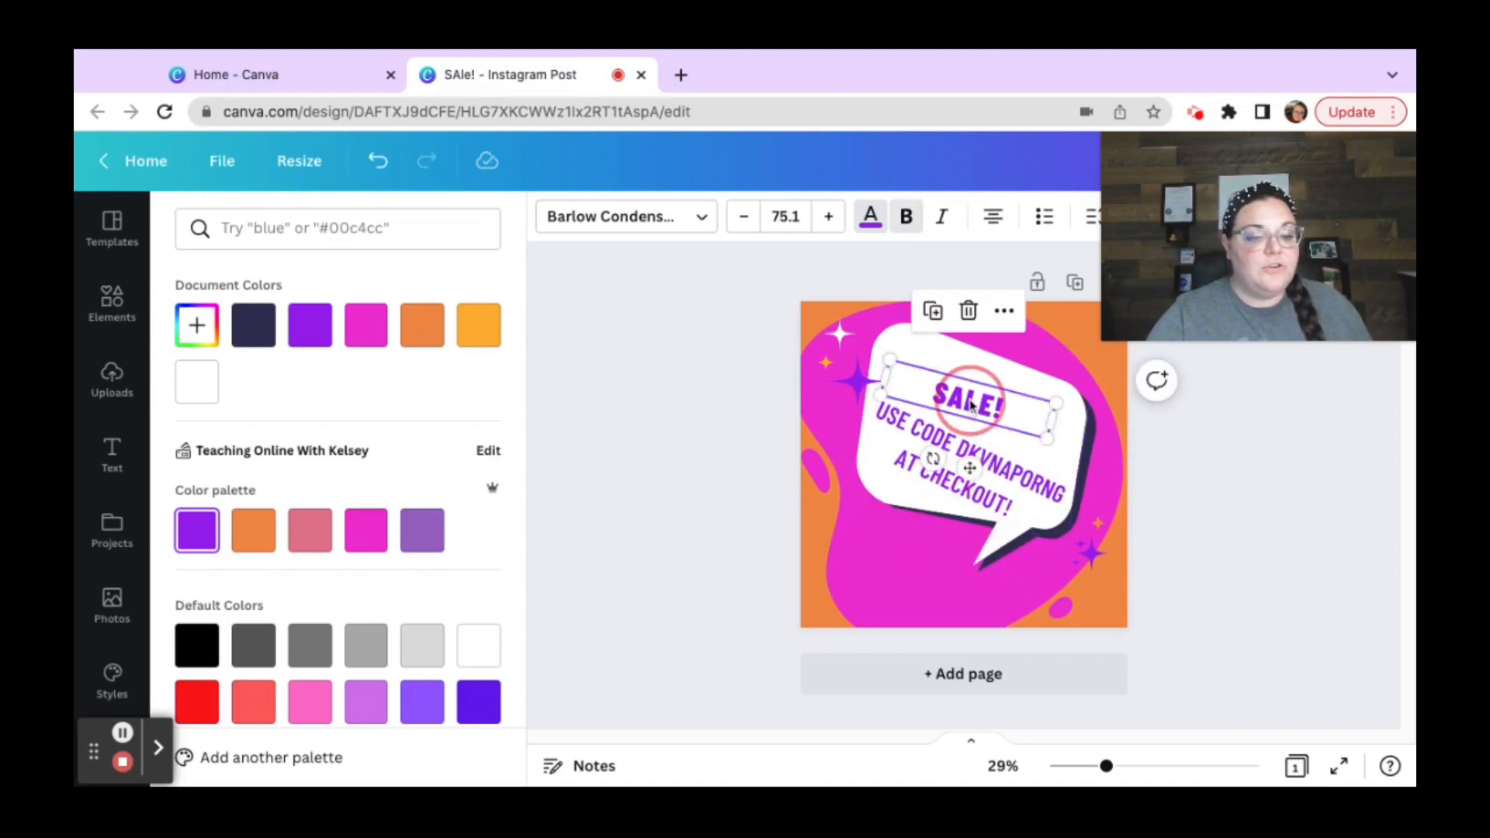
pyautogui.click(973, 489)
pyautogui.moveTo(974, 489); pyautogui.dragTo(976, 481)
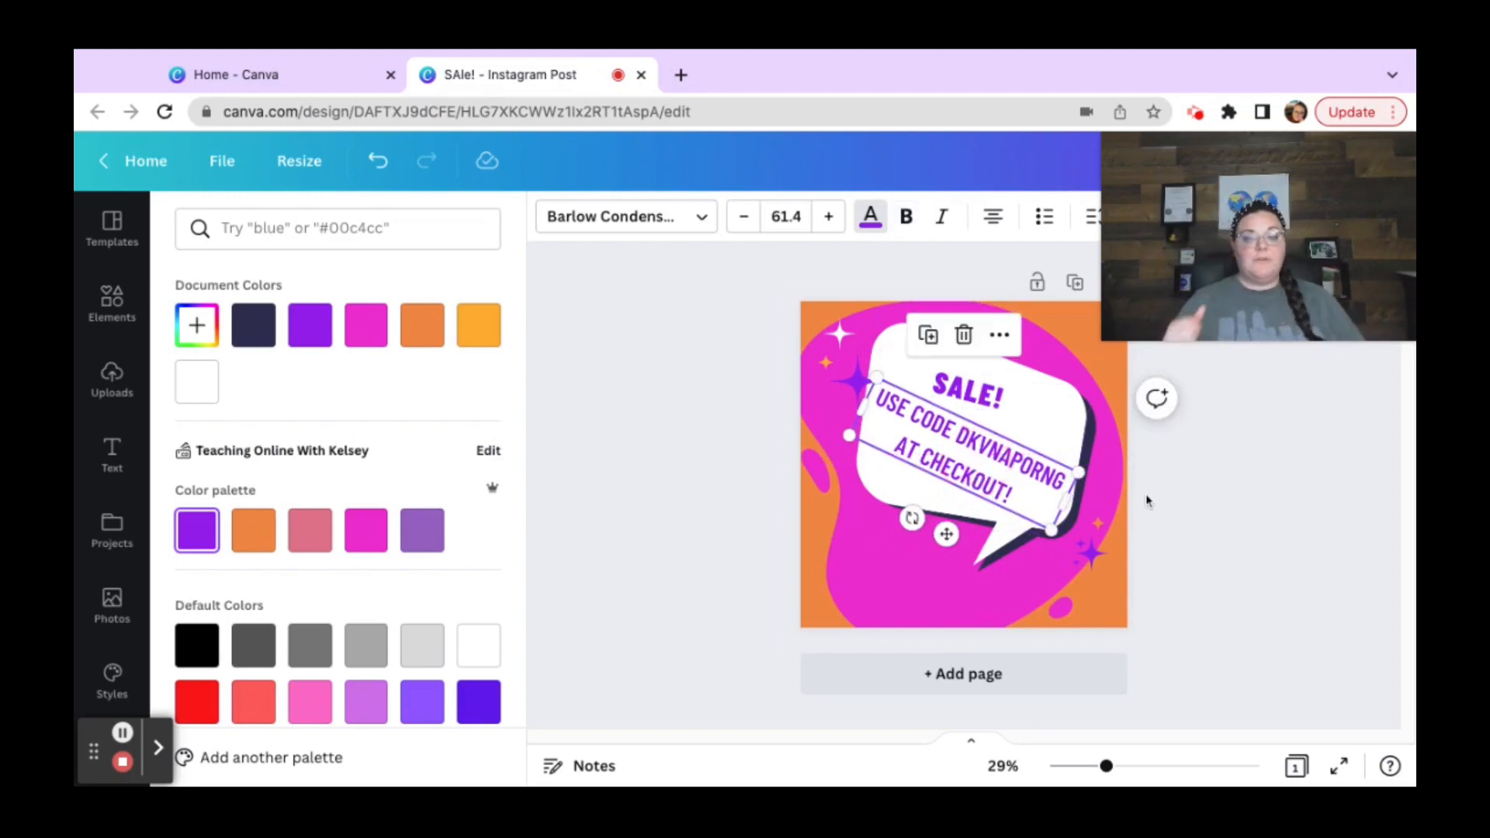
# - Search the elements library for "solar system"
pyautogui.click(101, 317)
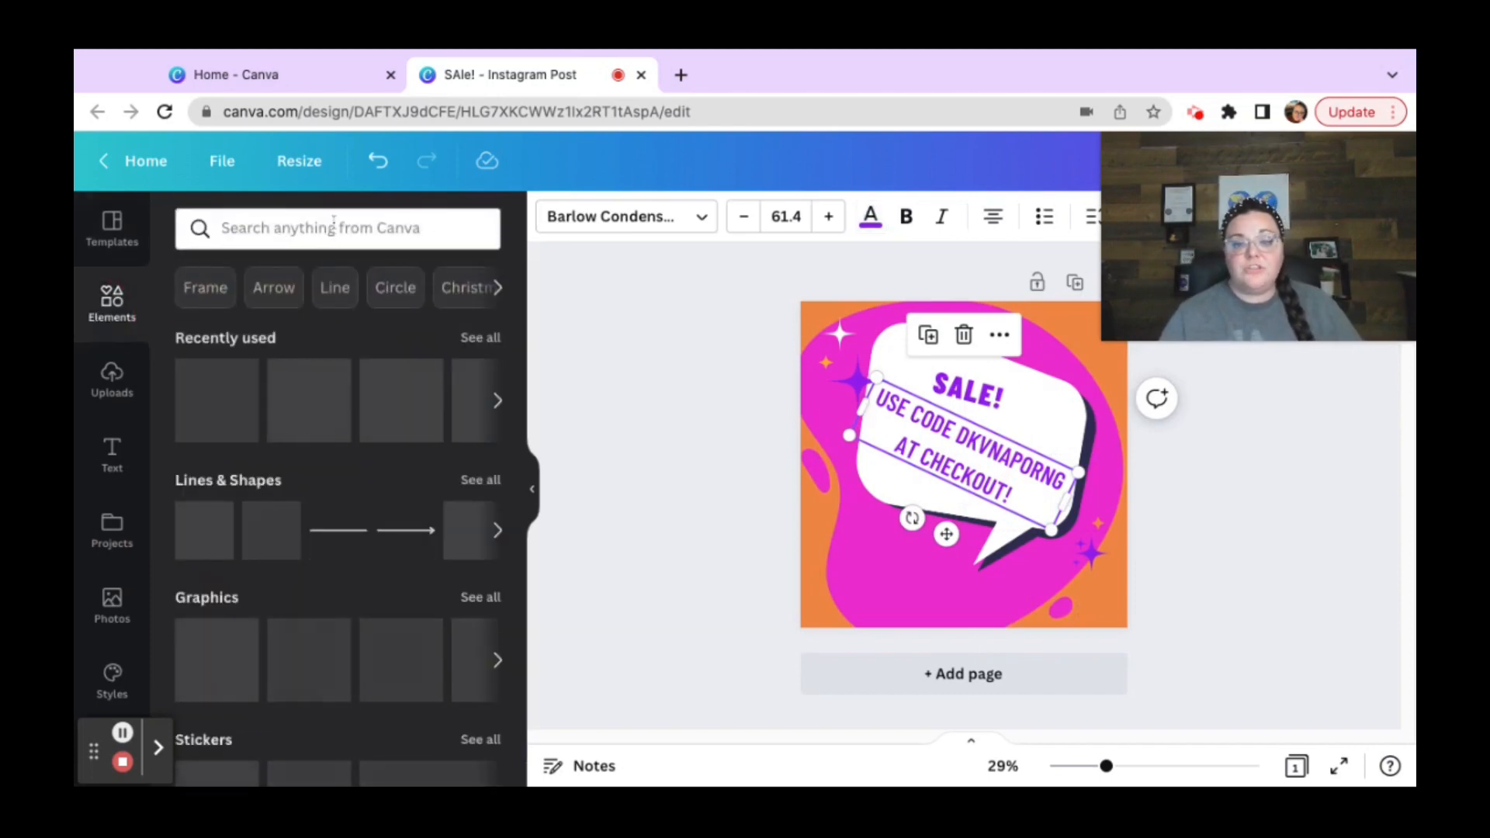
pyautogui.click(334, 225)
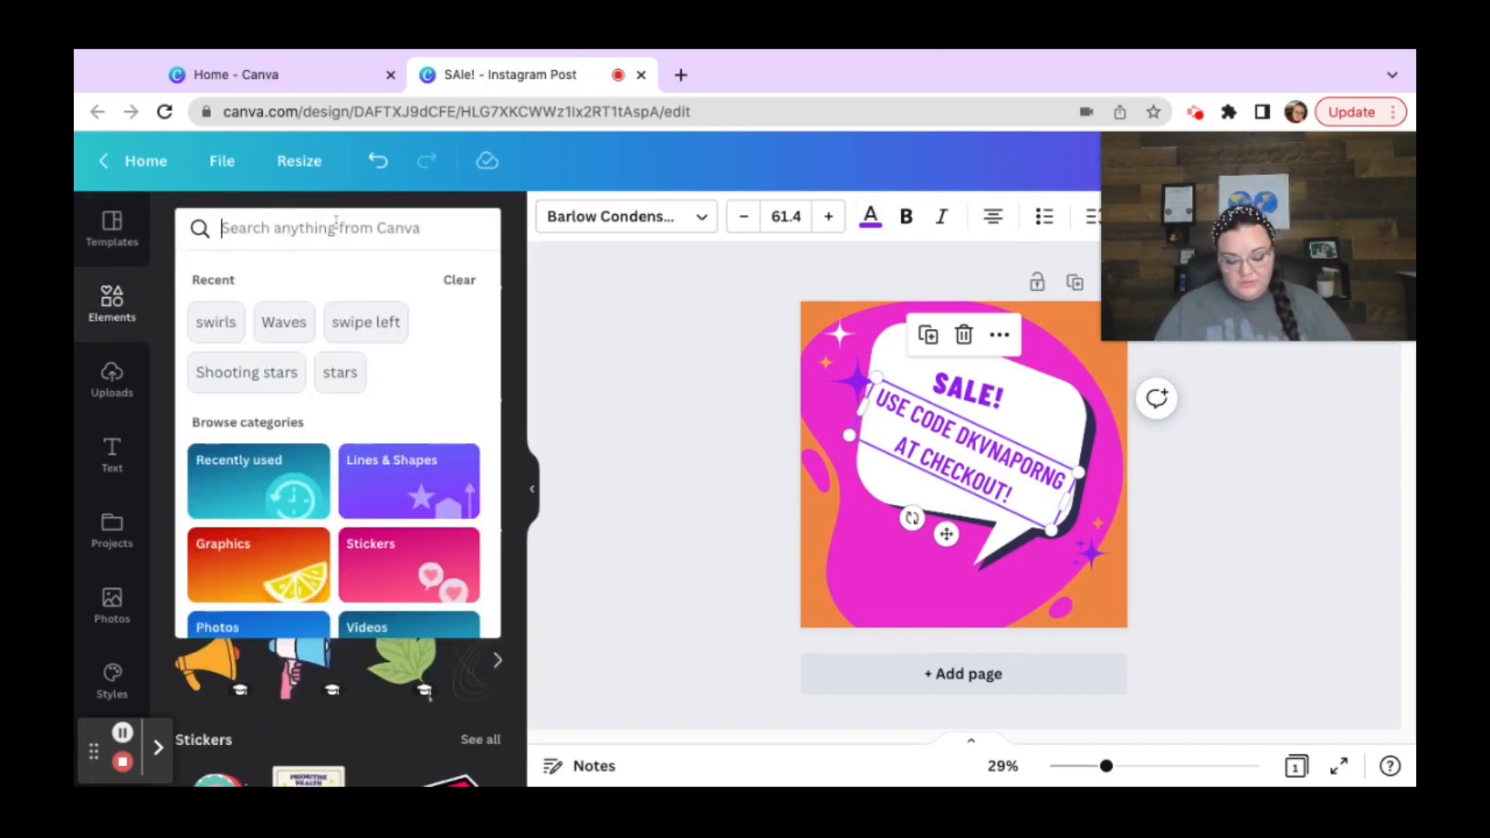
pyautogui.write('soalr s')
pyautogui.press('BackSpace')
pyautogui.press('BackSpace')
pyautogui.press('BackSpace')
pyautogui.press('BackSpace')
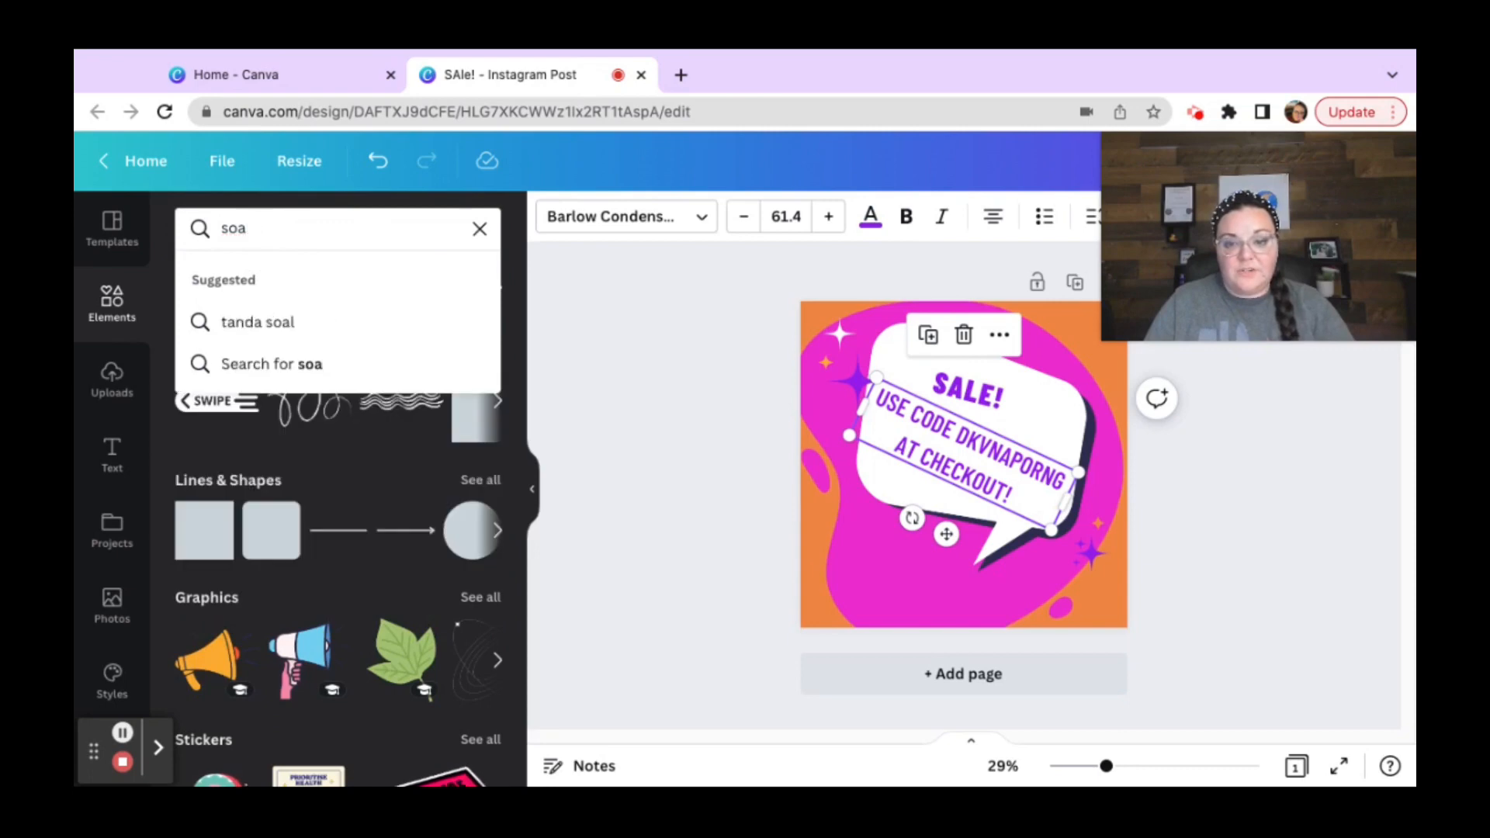
pyautogui.press('BackSpace')
pyautogui.write('lar')
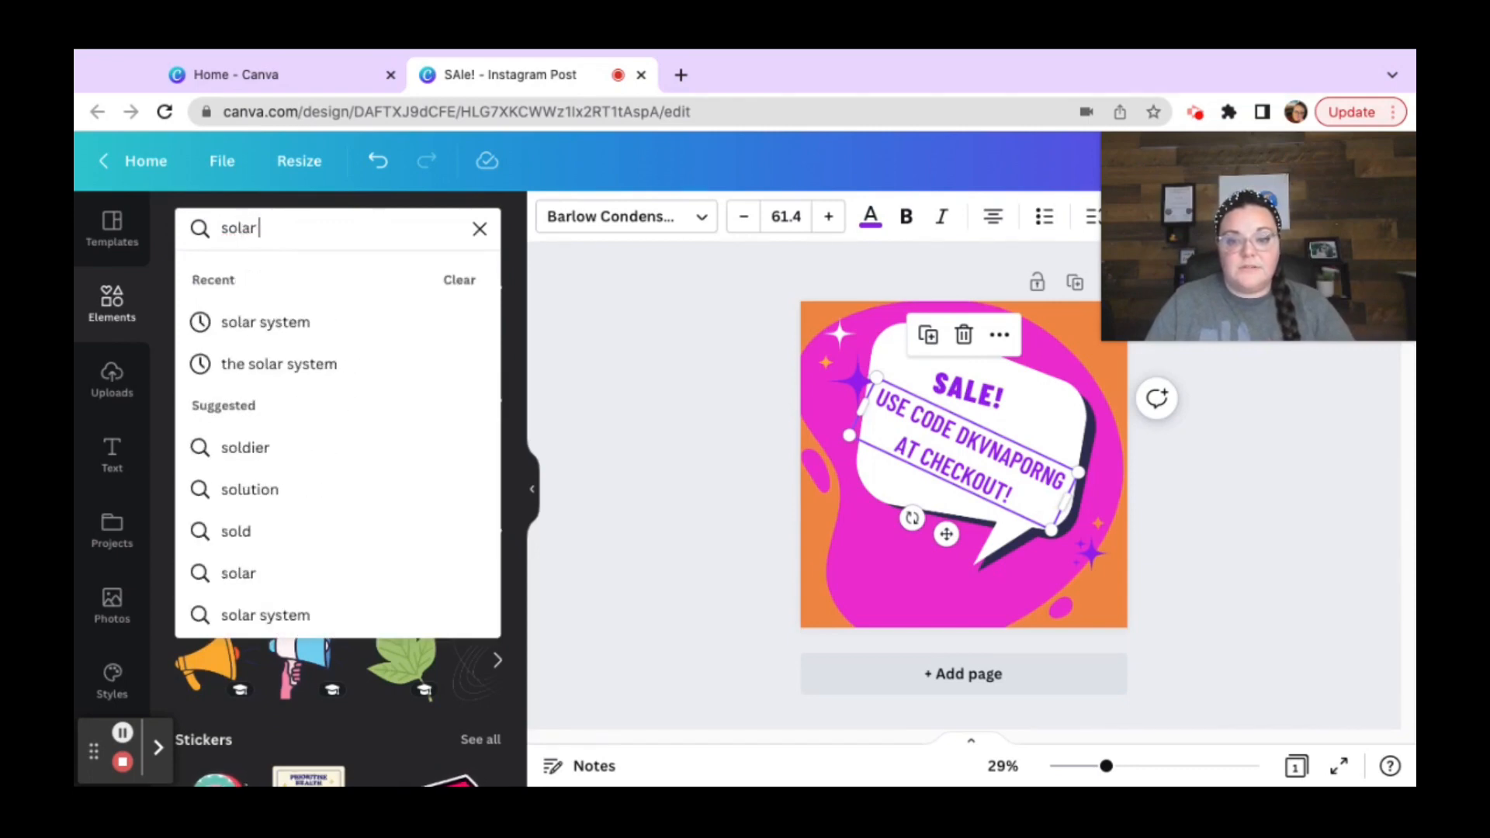
pyautogui.write(' system')
pyautogui.press('Return')
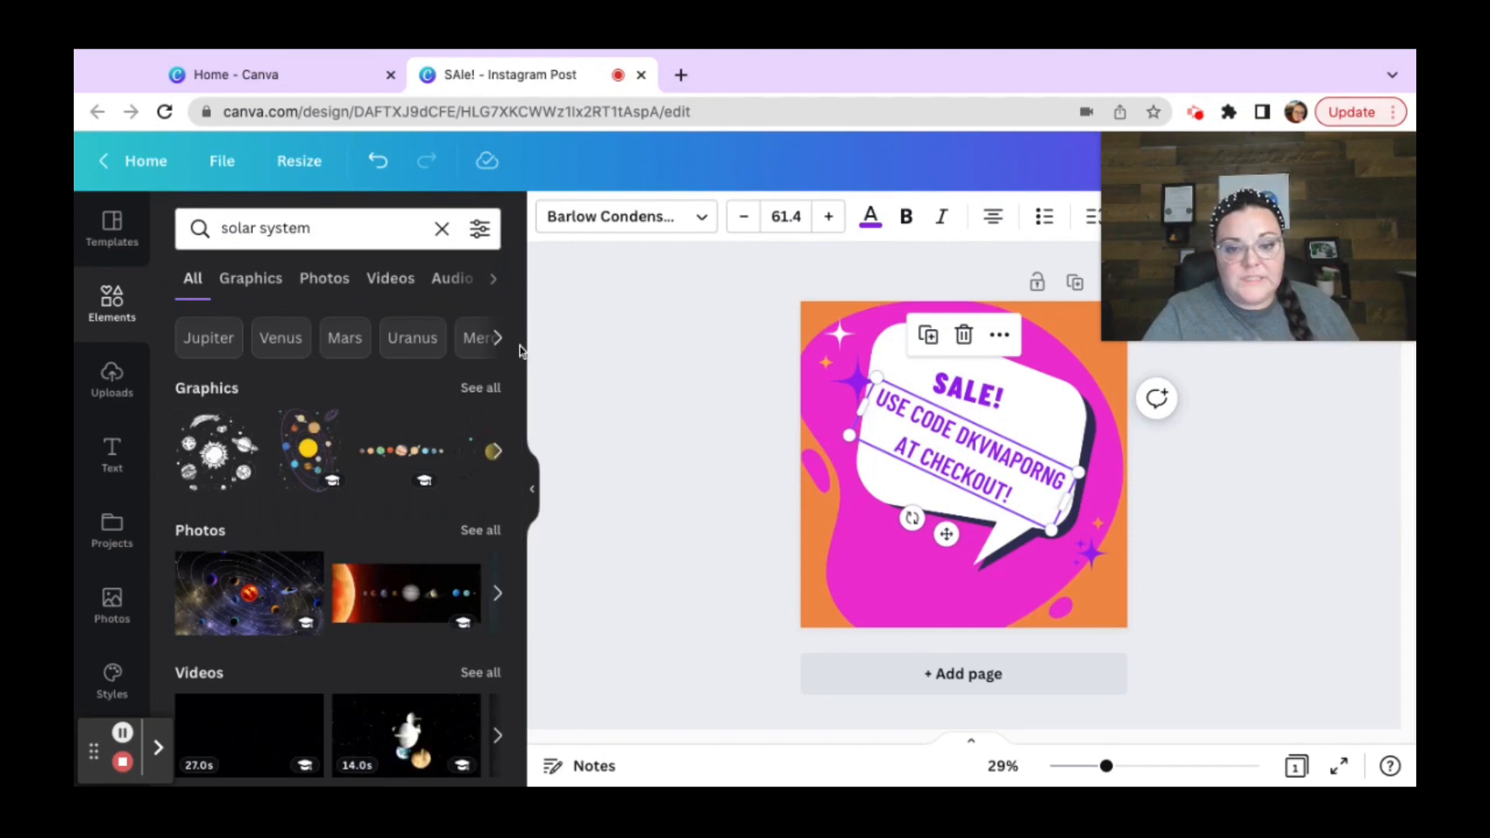
# - Refine the element search to "solar system planets"
pyautogui.click(331, 233)
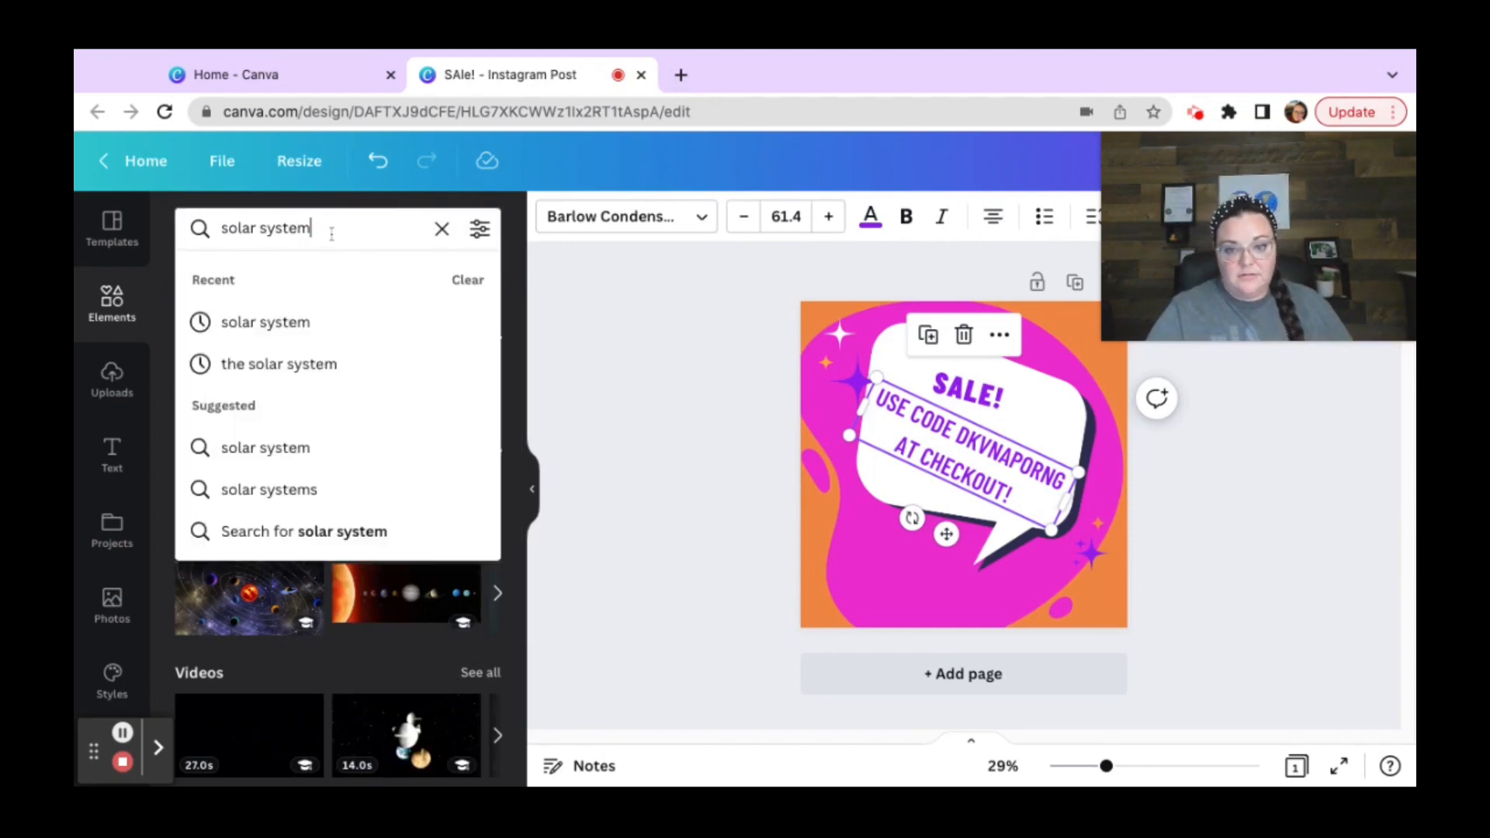
pyautogui.write('planets')
pyautogui.press('Return')
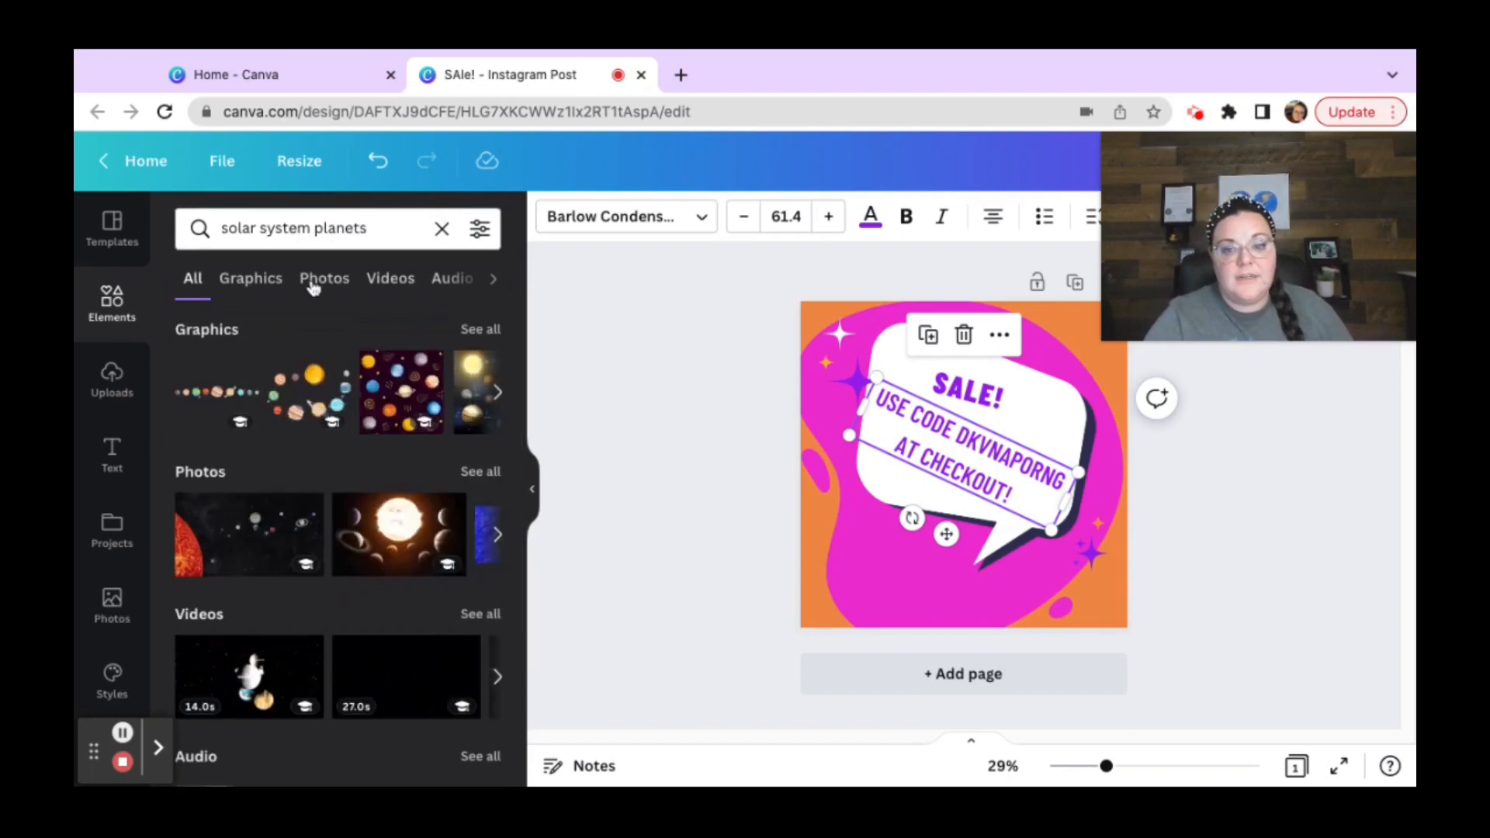
# - Search the elements for "planets" instead and show all matching graphics
pyautogui.click(442, 231)
pyautogui.write('planet')
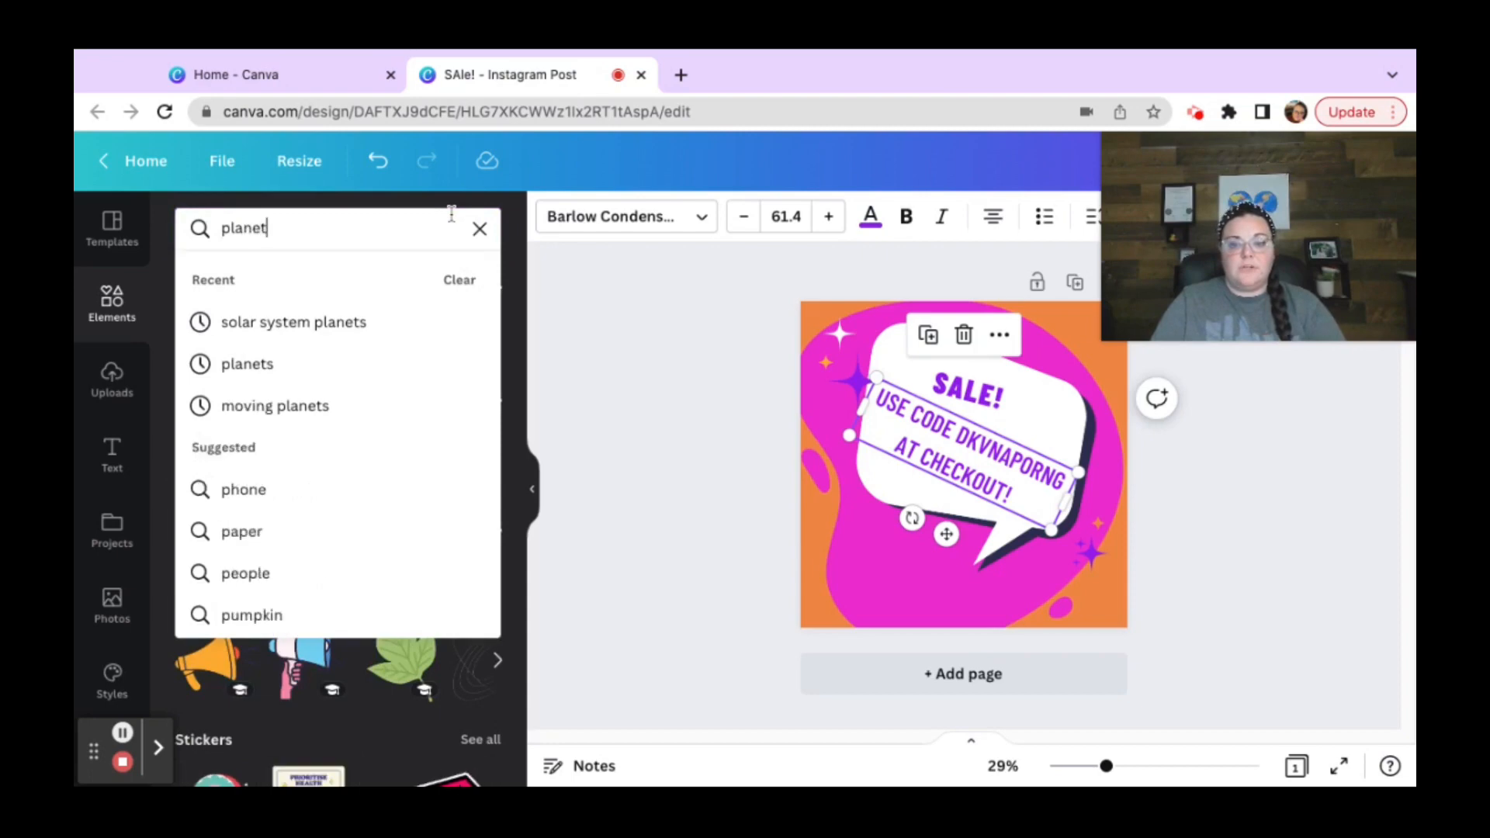
pyautogui.write('s')
pyautogui.press('Return')
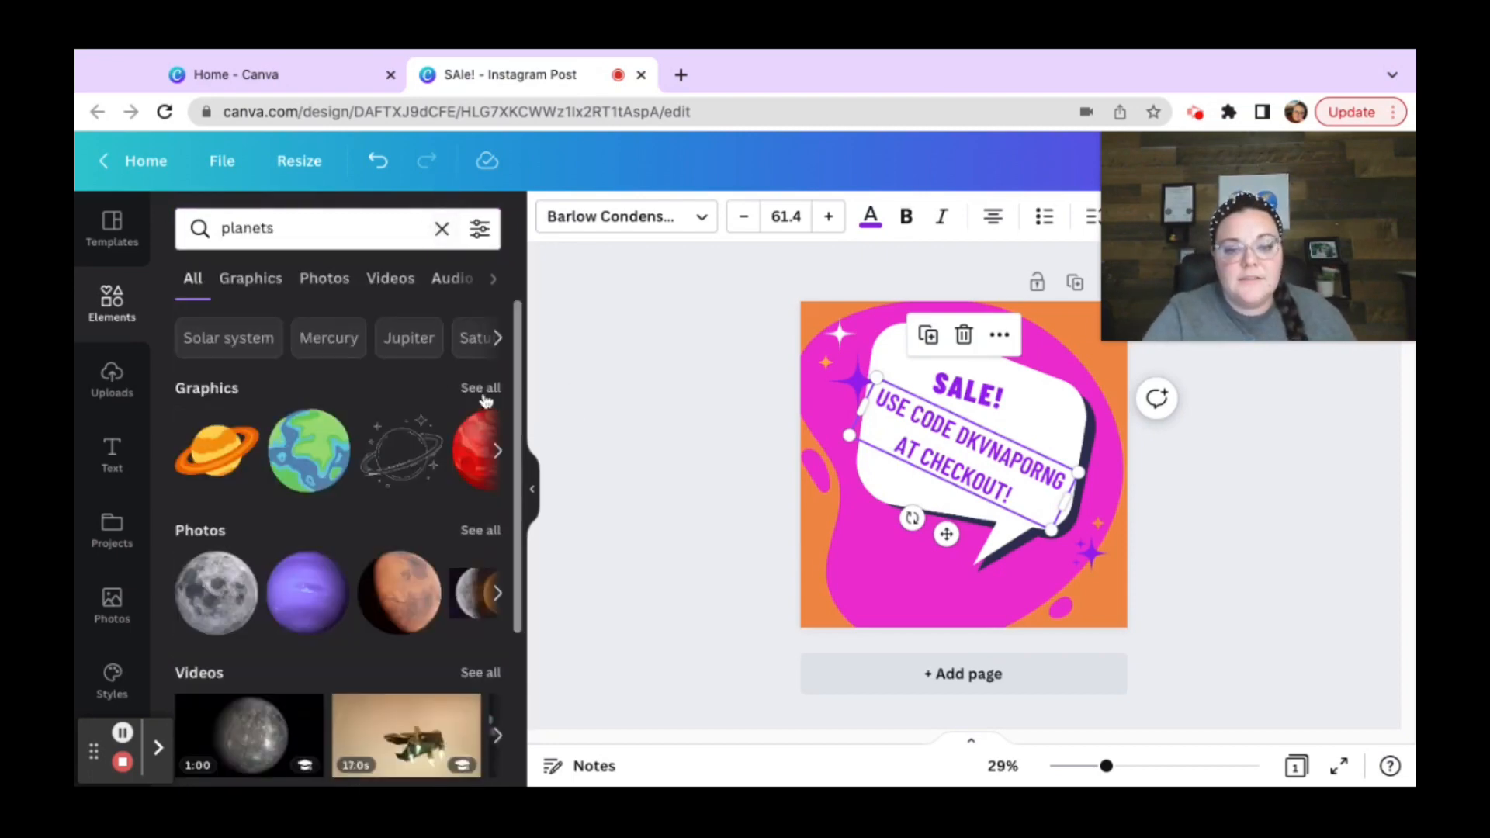
pyautogui.click(480, 388)
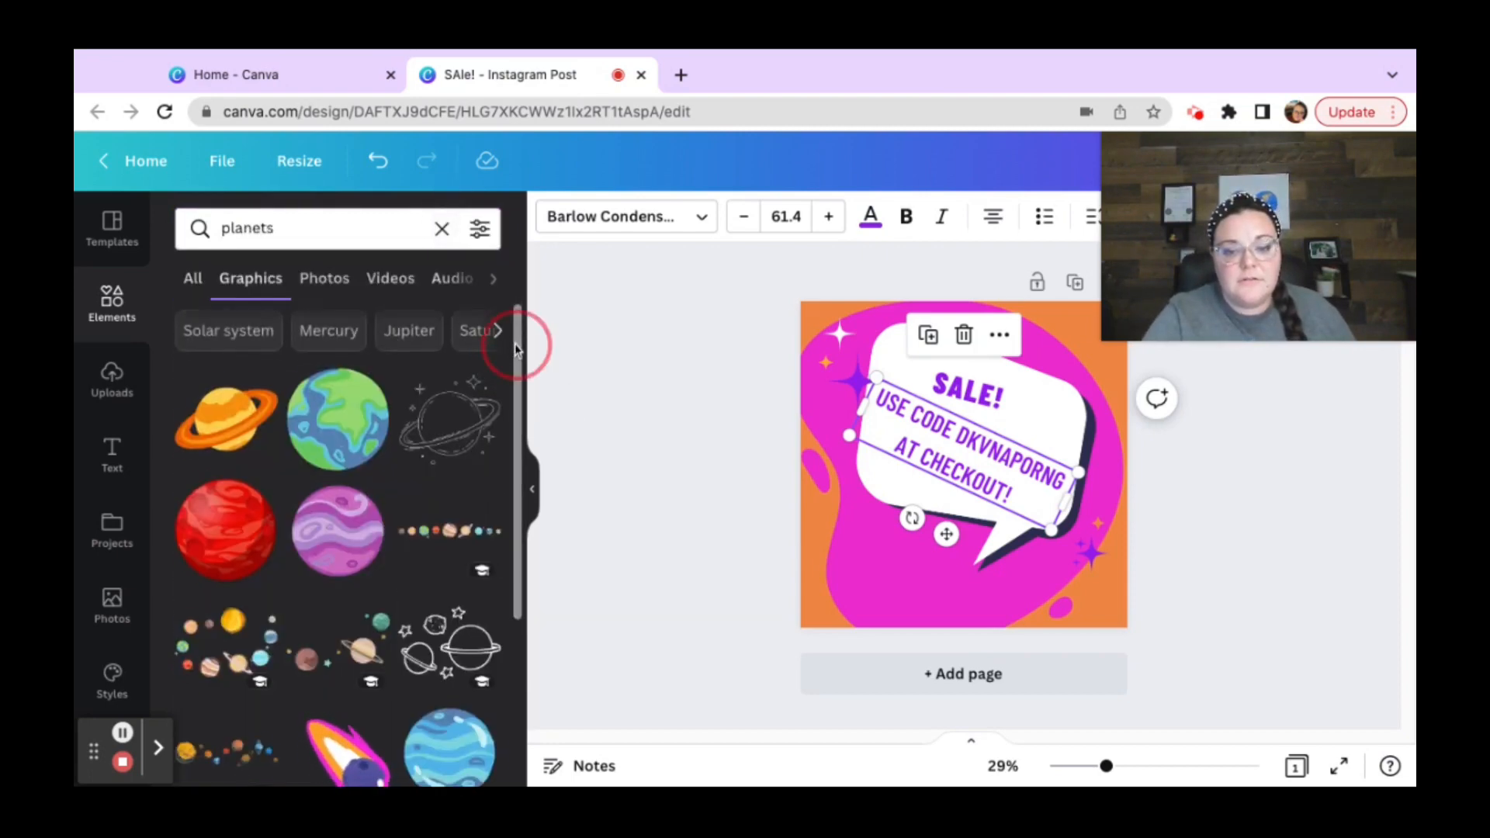
# - Add the flaming comet graphic, shrink it to about a quarter of the page width, and place it in the page's lower-left corner
pyautogui.scroll(-5, 516, 349)
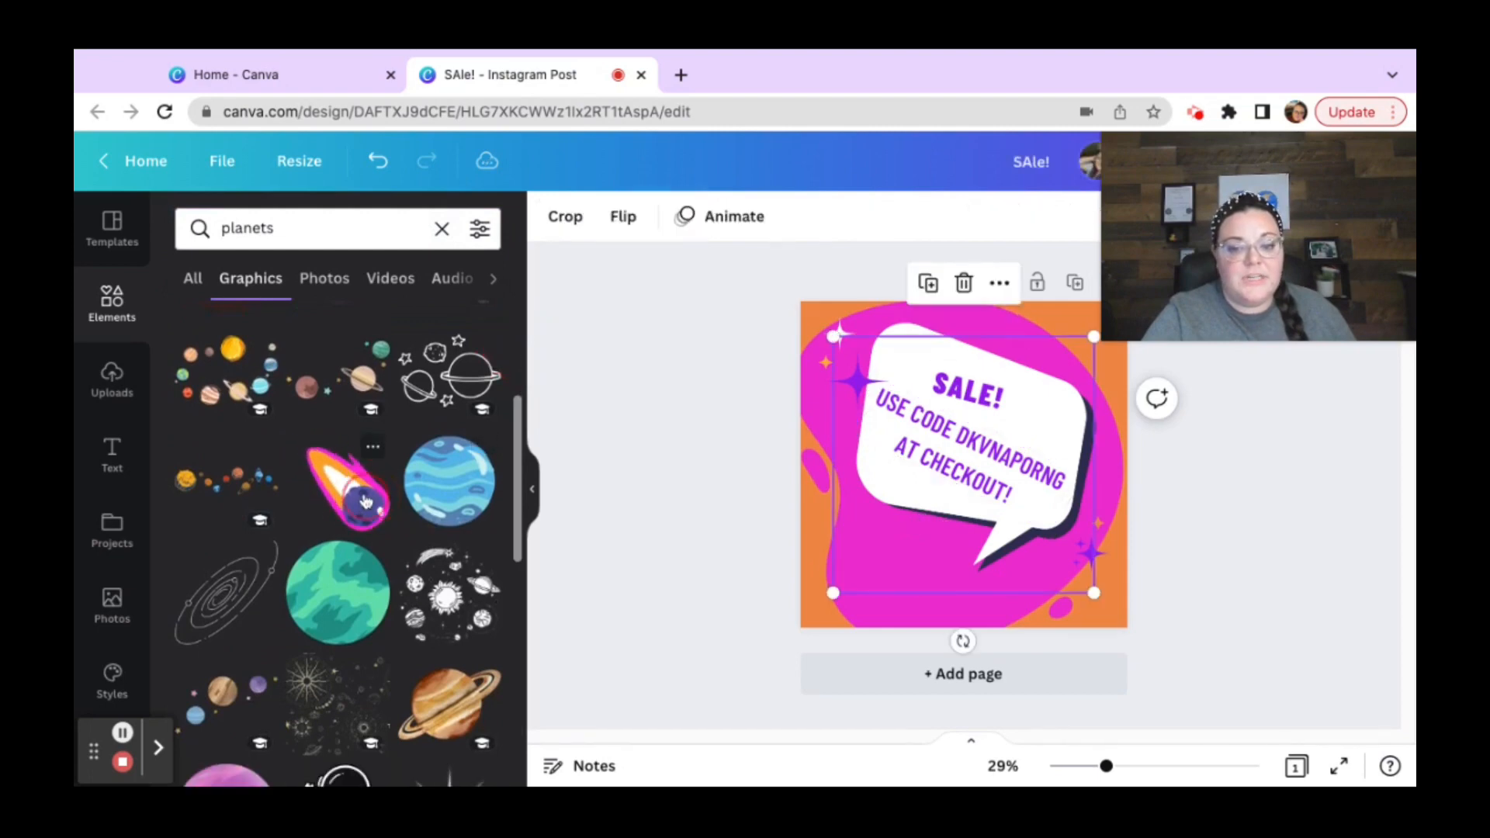
pyautogui.click(366, 501)
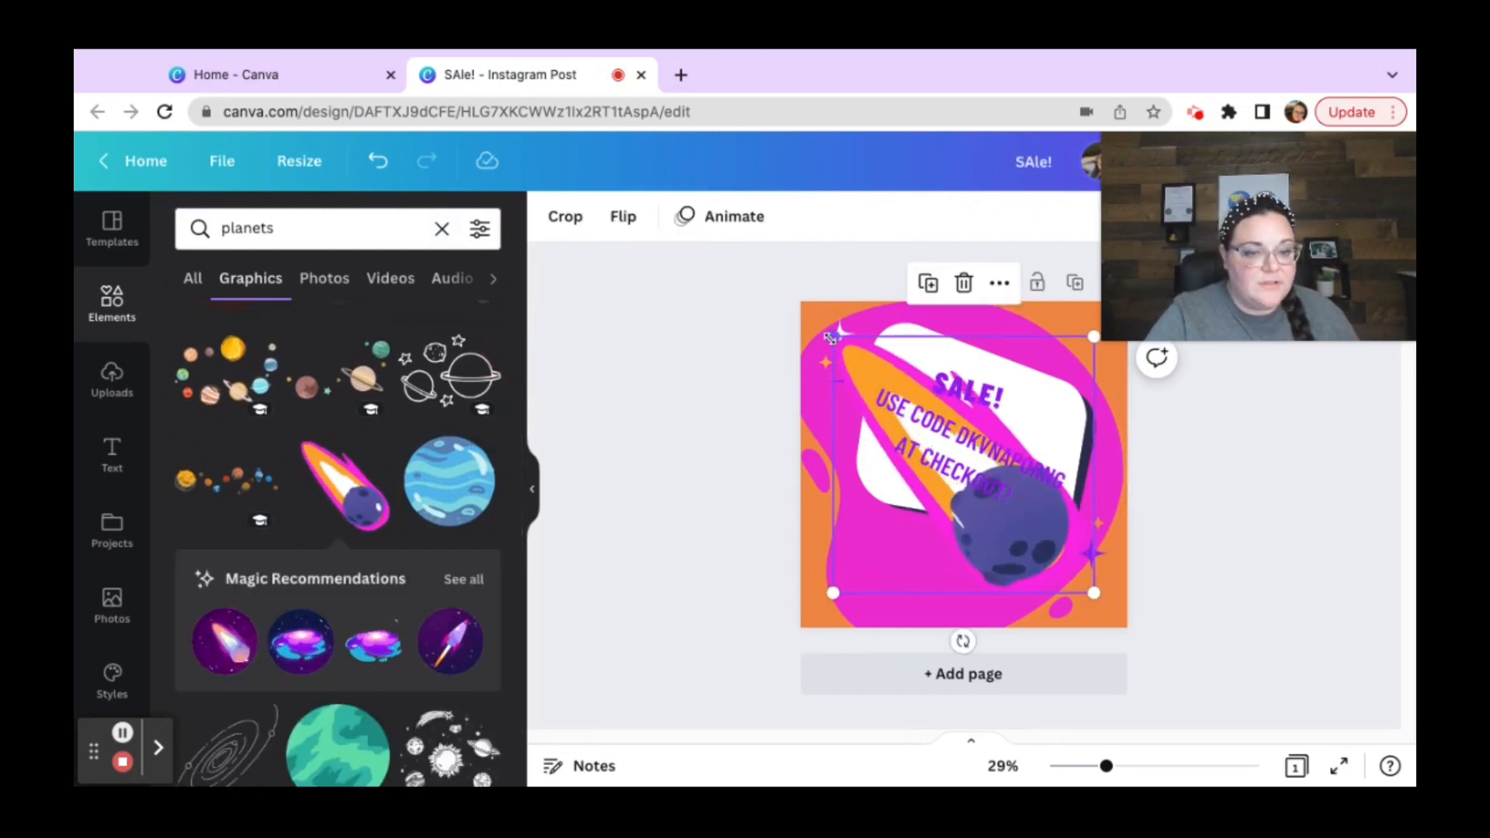
pyautogui.moveTo(830, 337); pyautogui.dragTo(1016, 516)
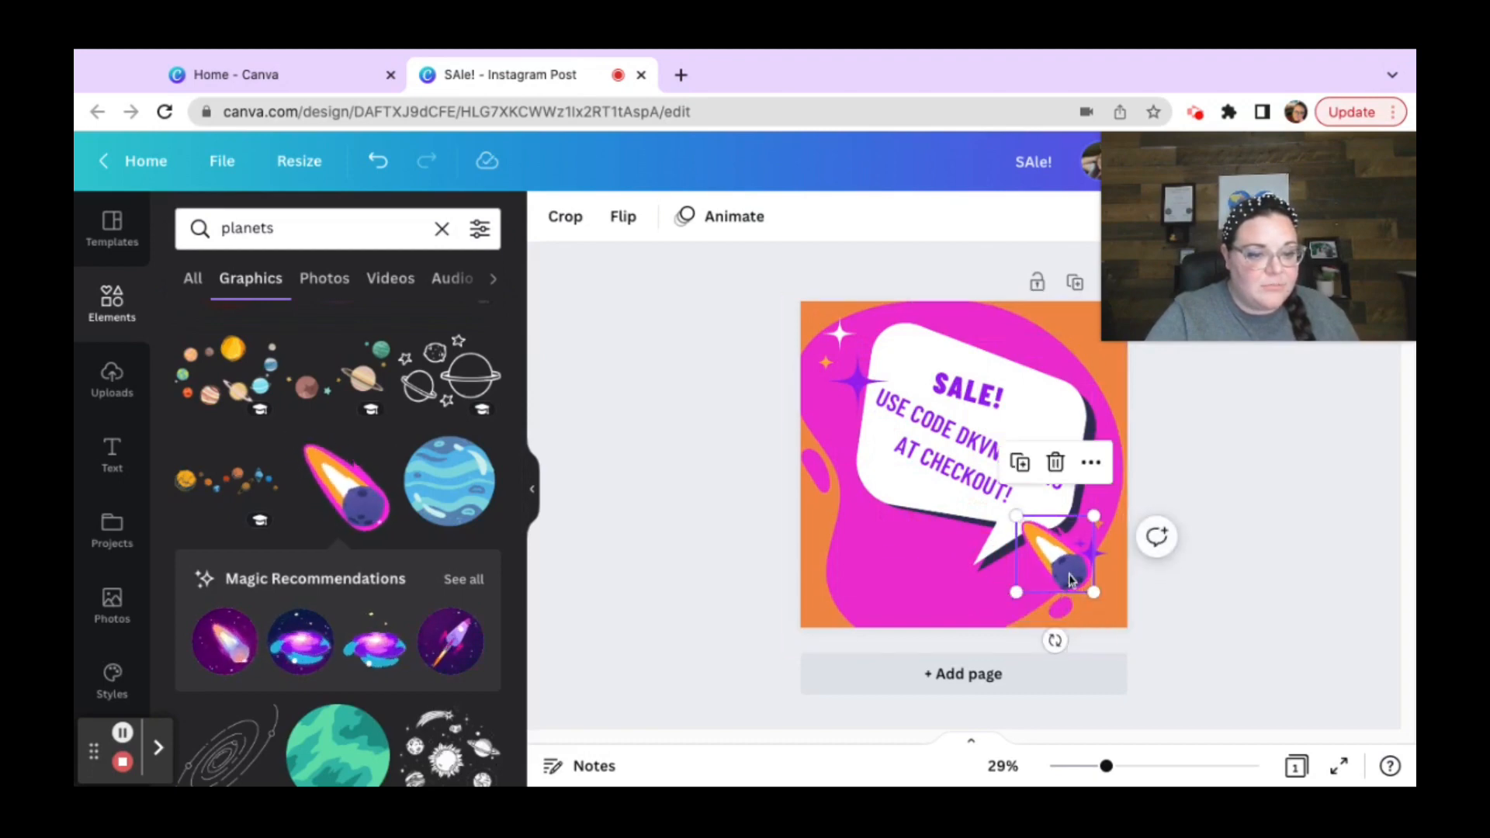
pyautogui.moveTo(1069, 579); pyautogui.dragTo(888, 575)
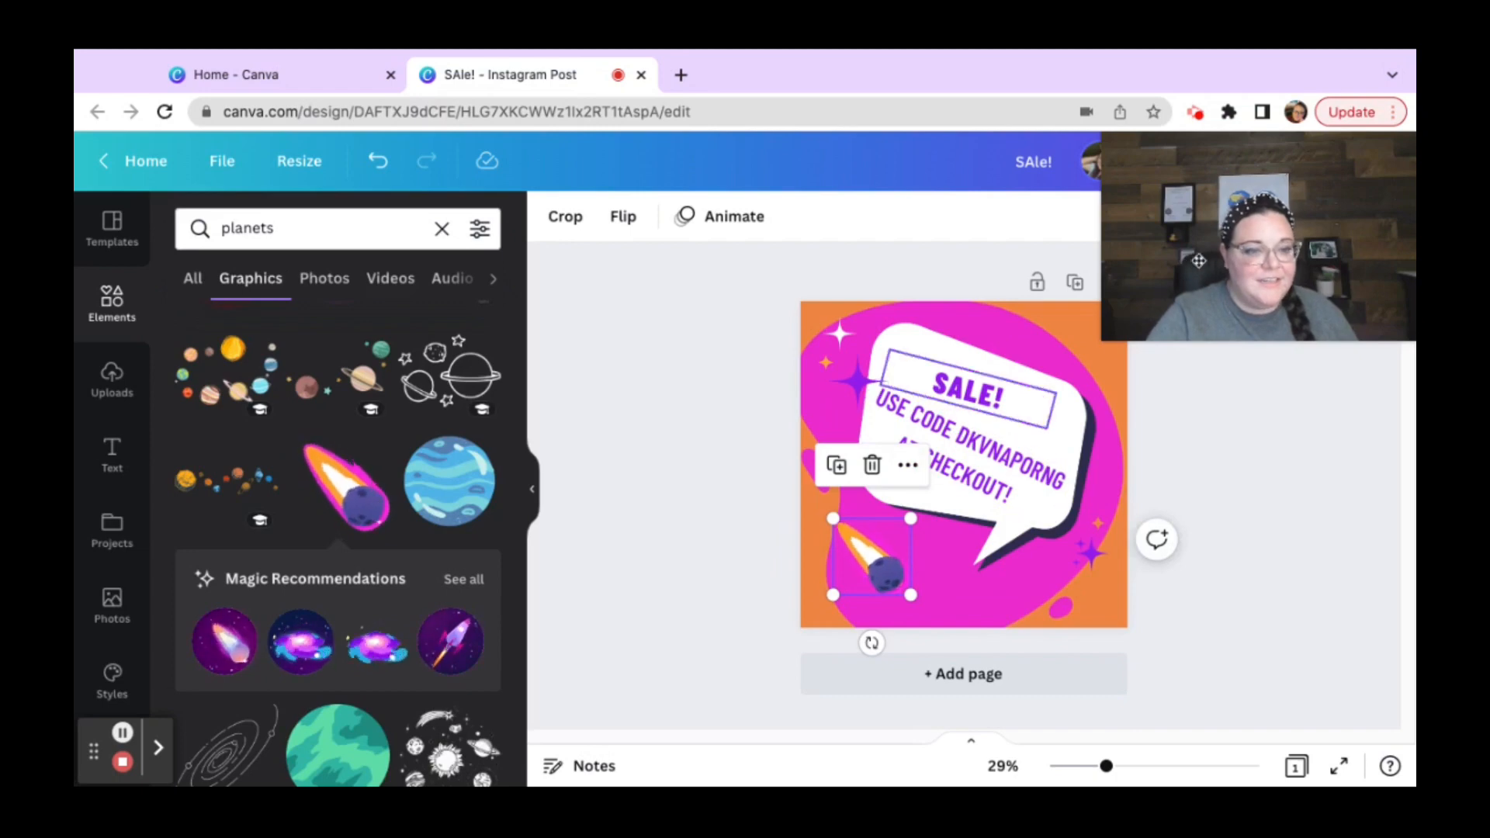
pyautogui.moveTo(1287, 220); pyautogui.dragTo(1287, 404)
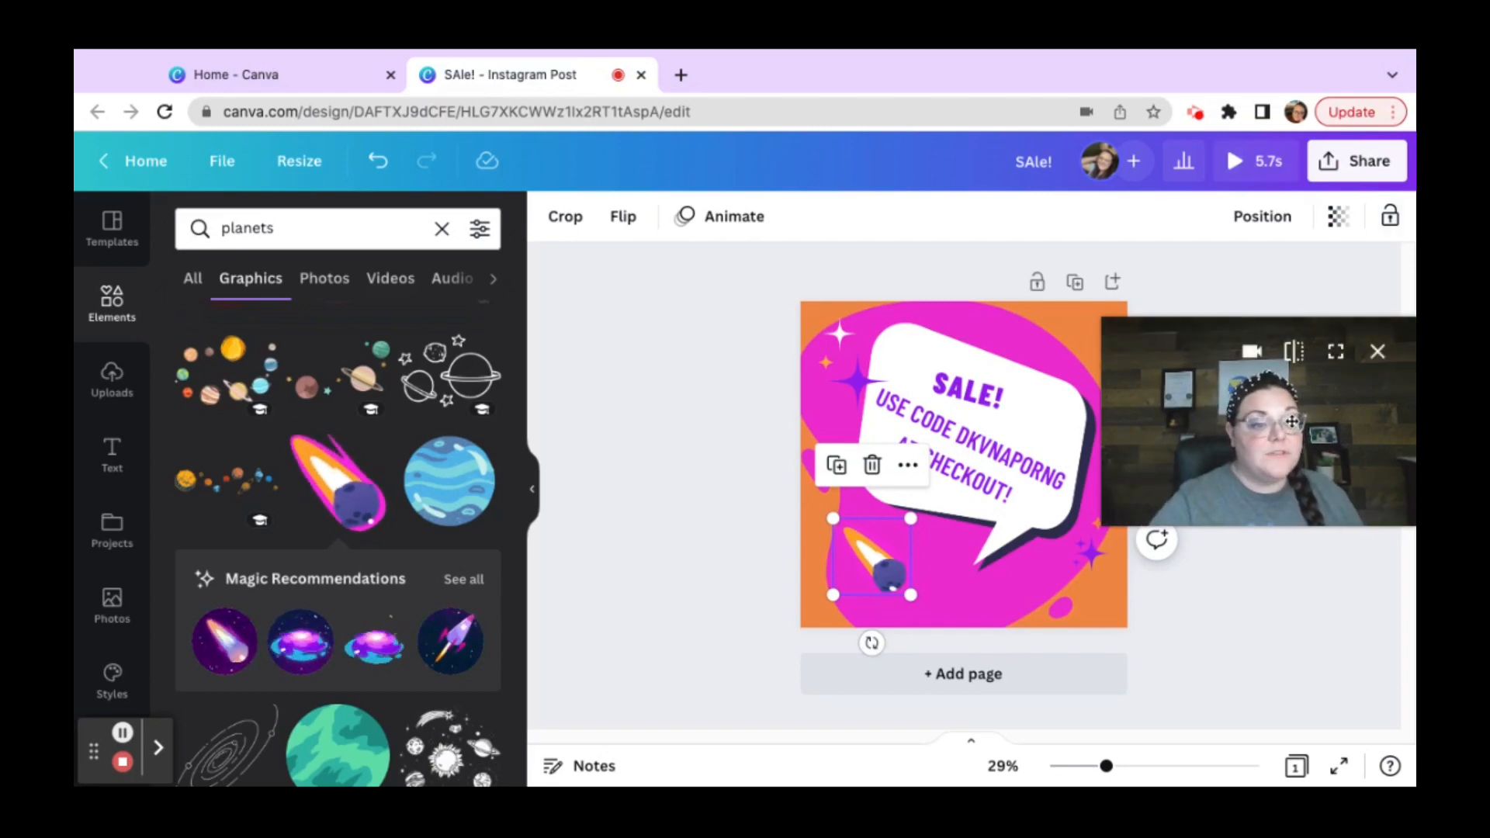
pyautogui.moveTo(1291, 432); pyautogui.dragTo(1291, 293)
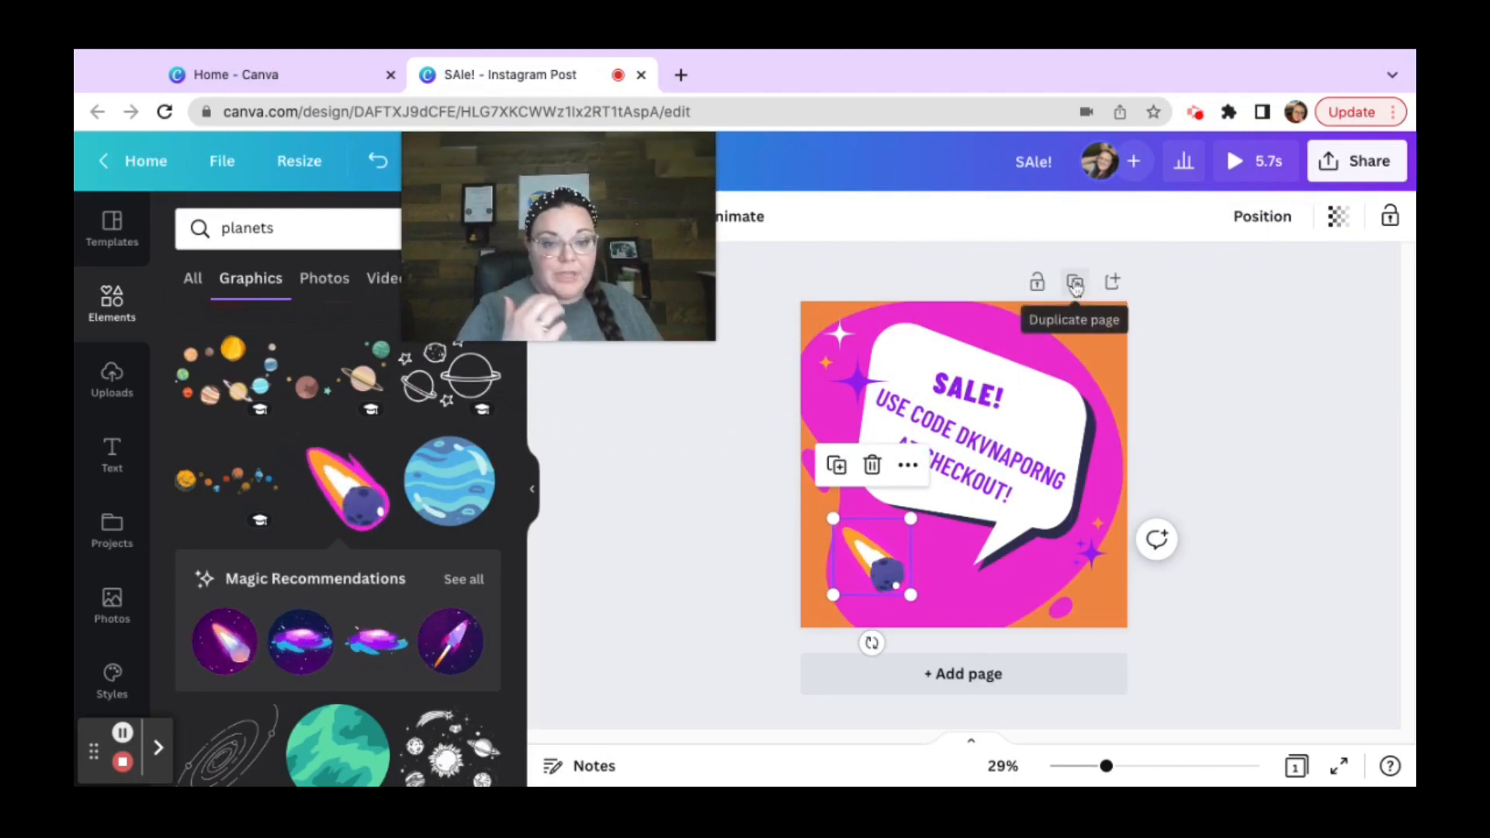
# - Duplicate the sale announcement page to make a second page
pyautogui.click(1075, 284)
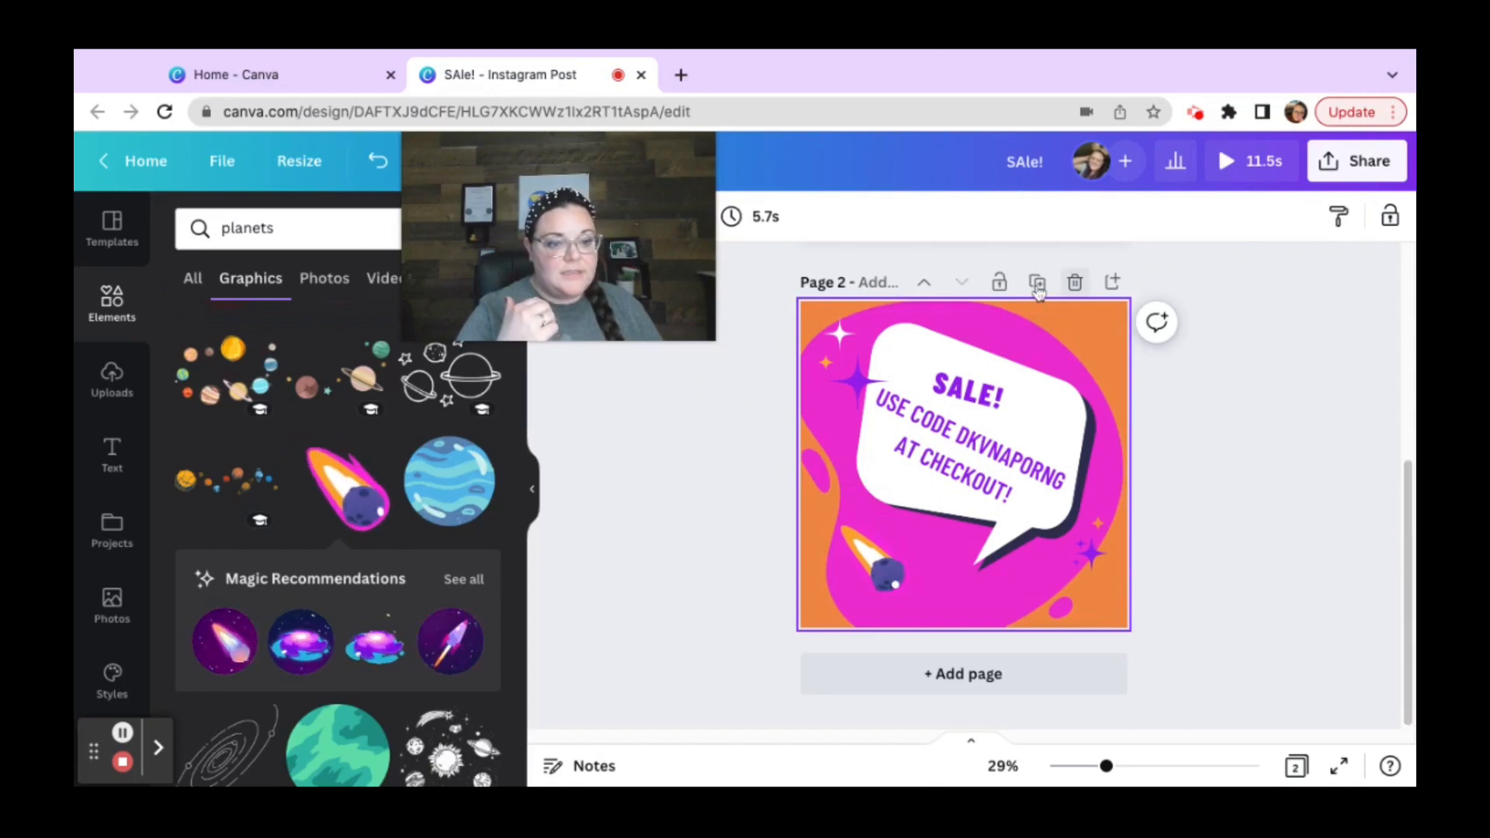
pyautogui.click(1408, 623)
pyautogui.scroll(-3, 1410, 624)
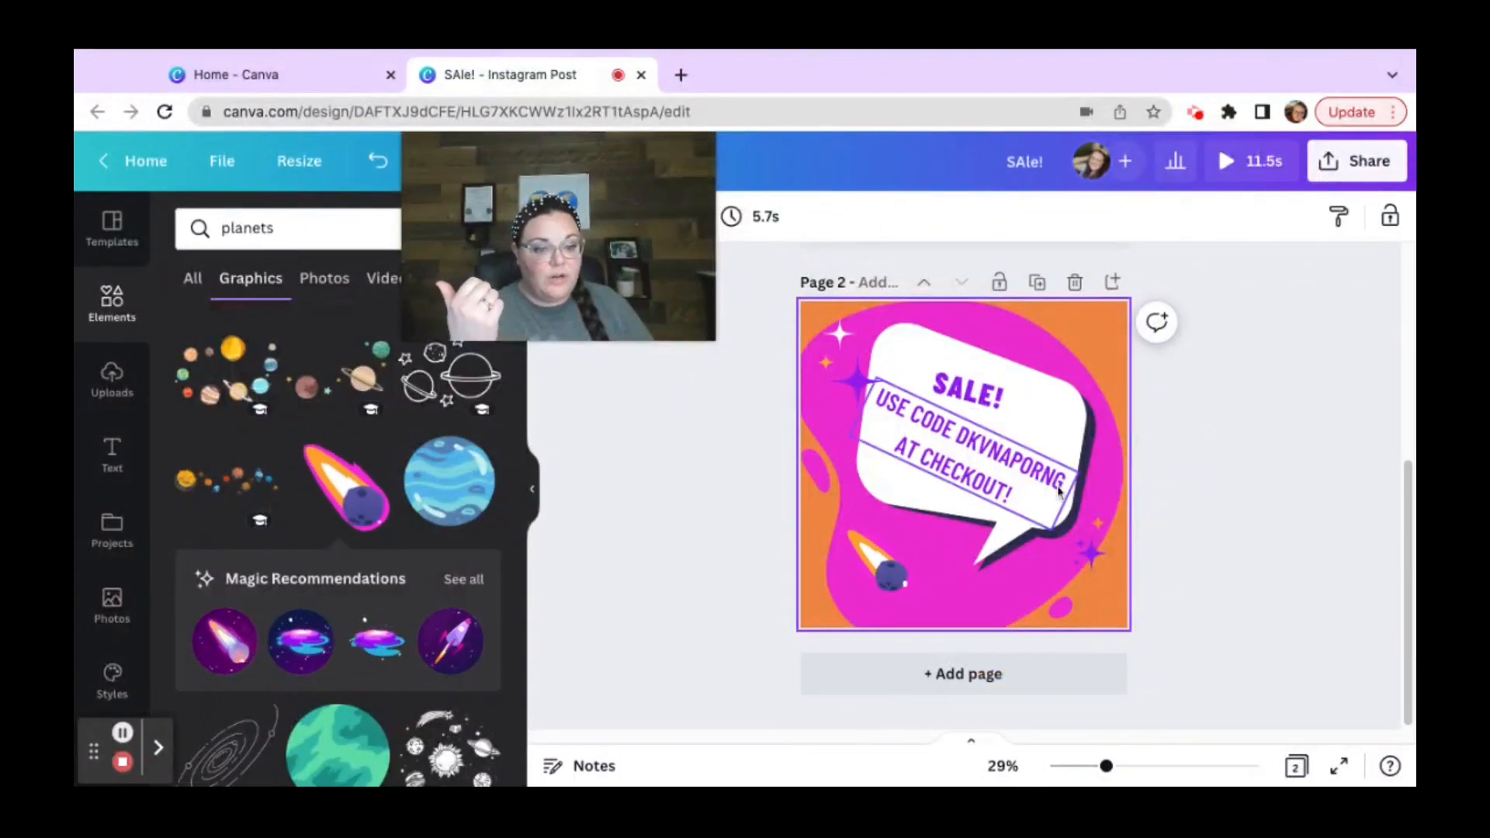
pyautogui.click(1059, 488)
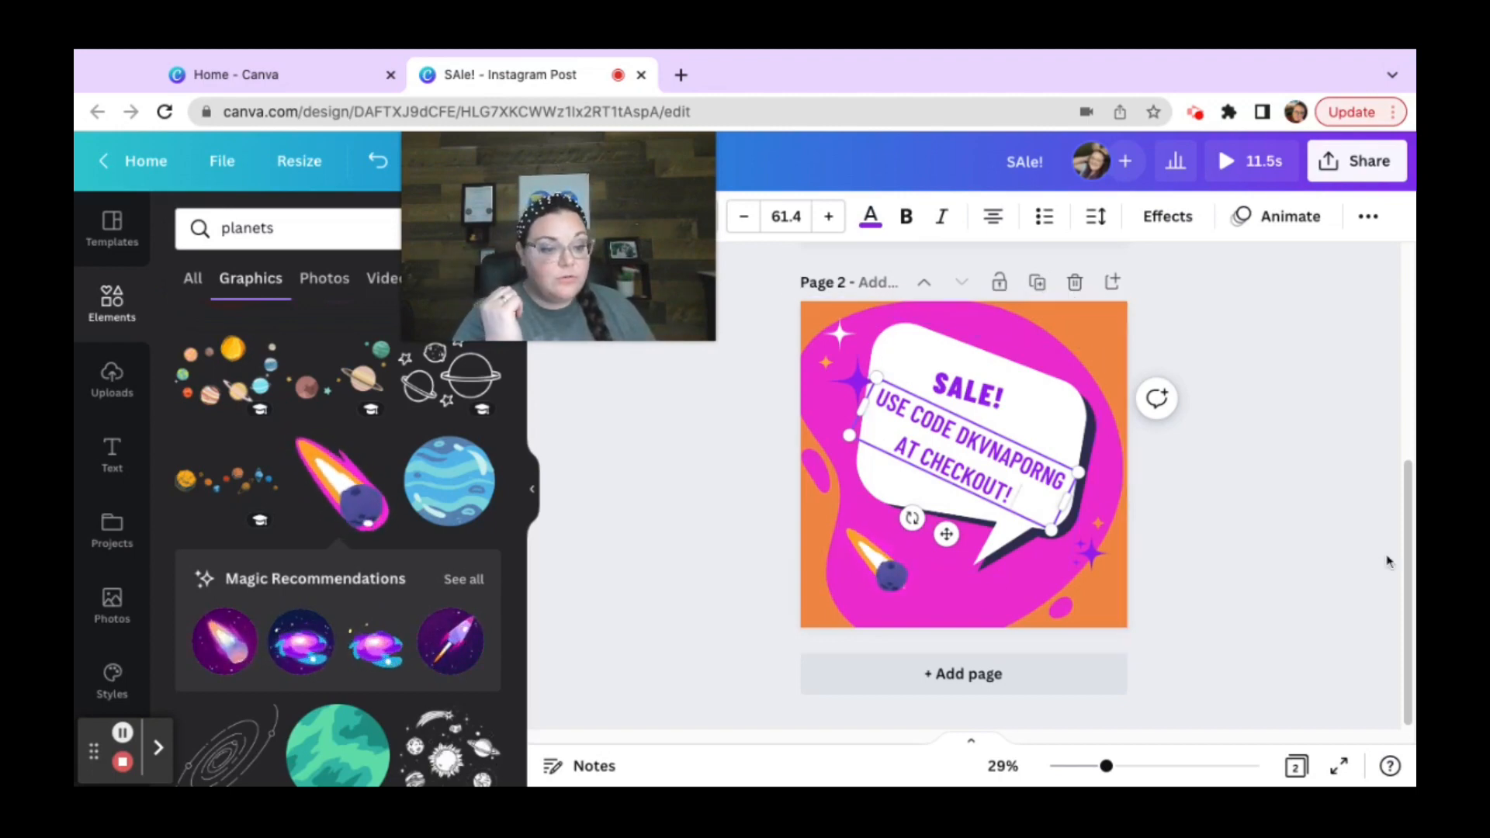
pyautogui.moveTo(1406, 562); pyautogui.dragTo(1407, 492)
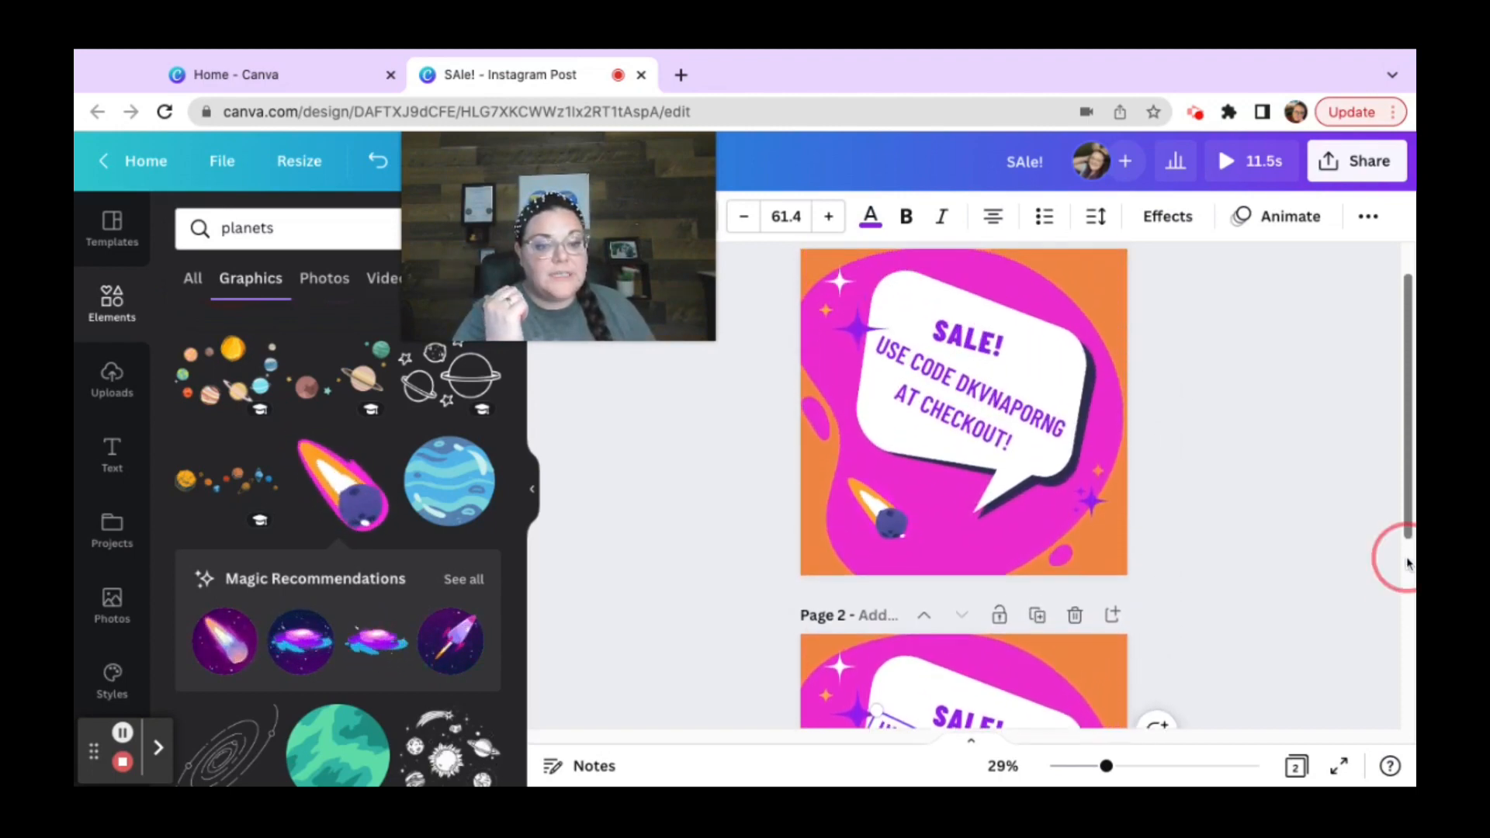
# - Search the graphics in the elements library for "swipe left"
pyautogui.click(310, 235)
pyautogui.press('BackSpace')
pyautogui.press('BackSpace')
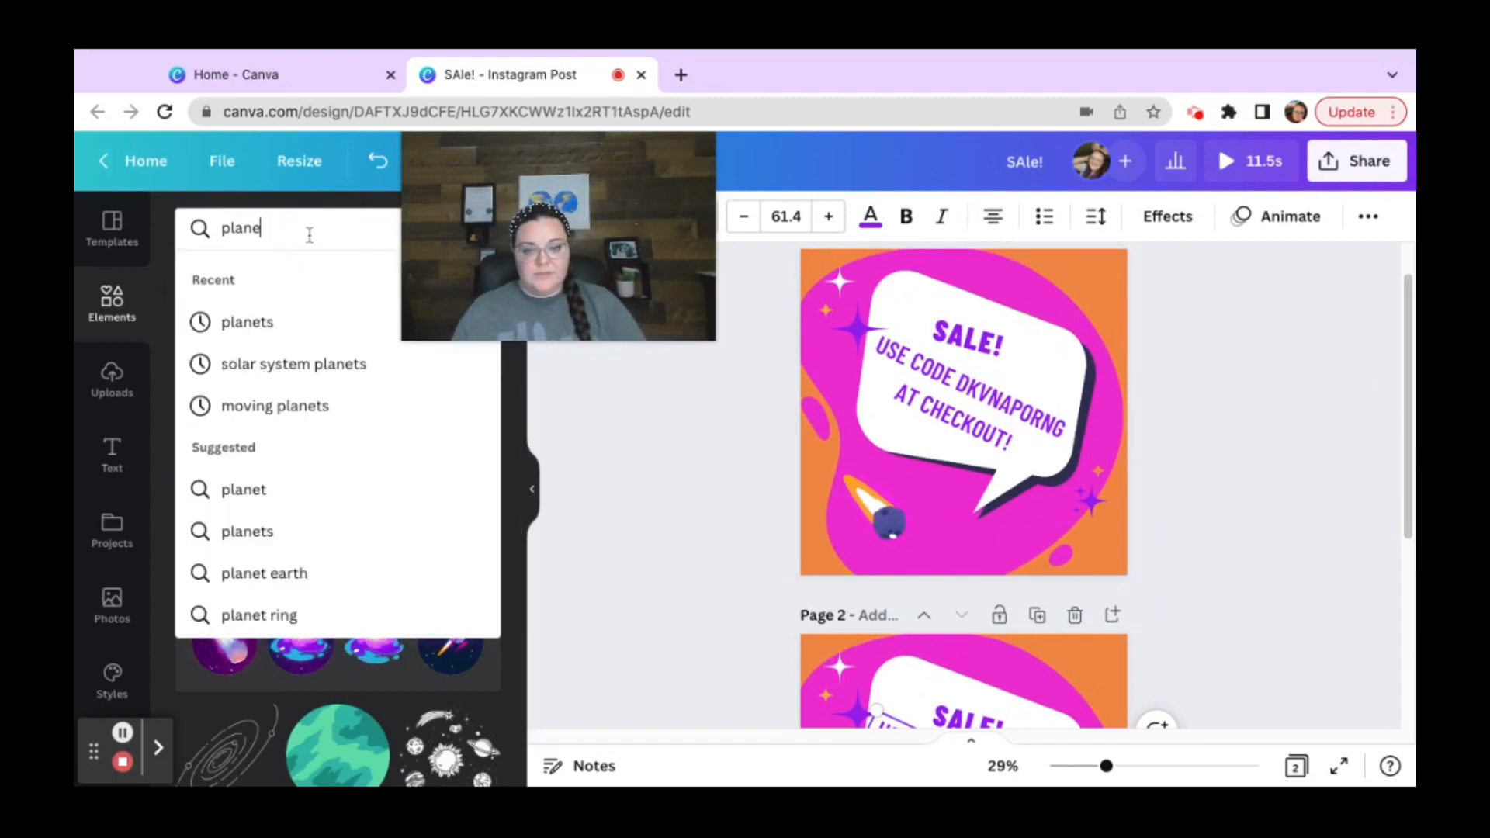
pyautogui.press('BackSpace')
pyautogui.press('BackSpace')
pyautogui.write('swipe')
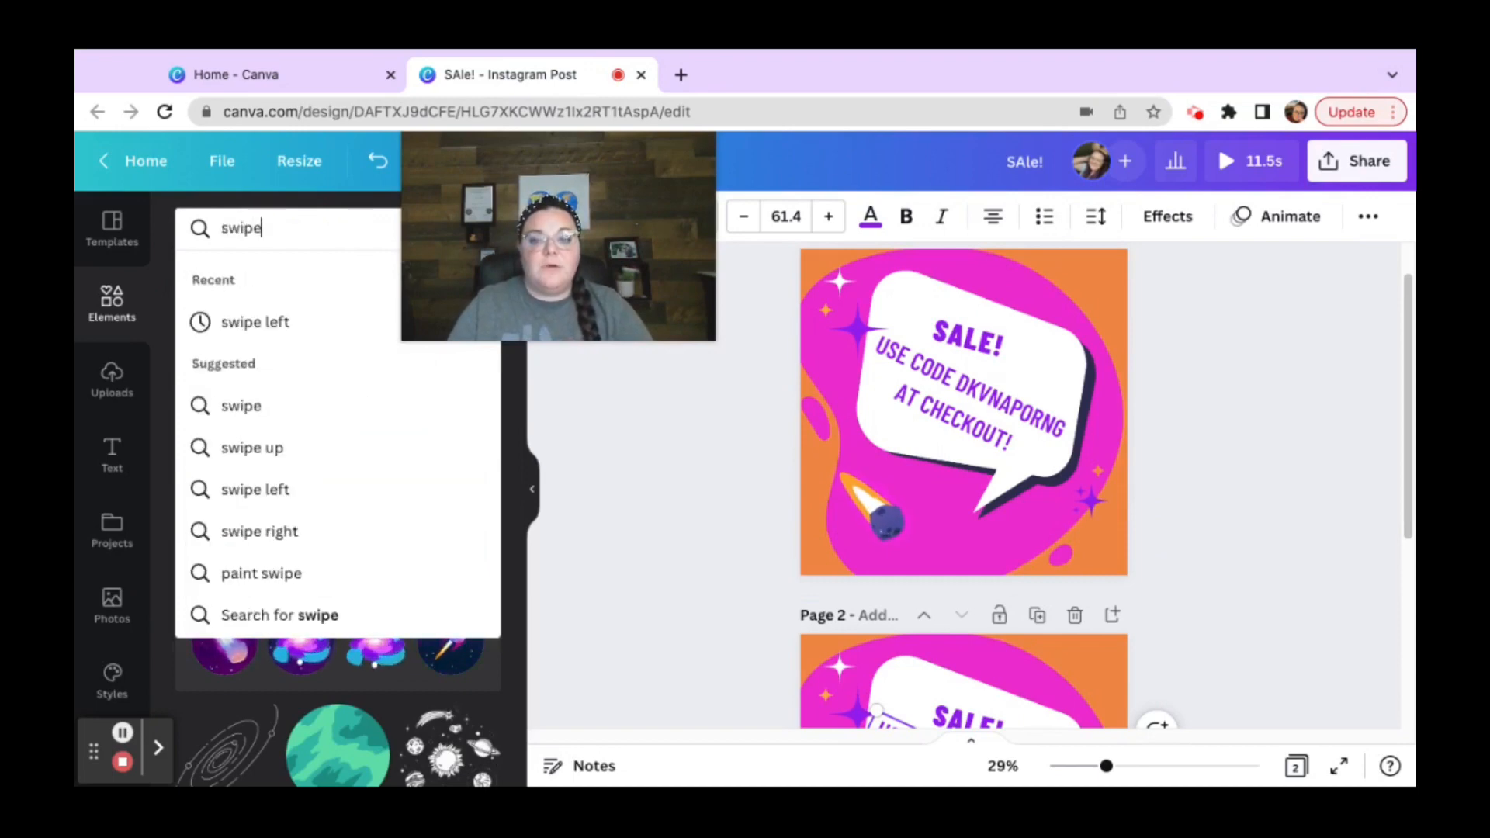
pyautogui.write(' left')
pyautogui.press('Return')
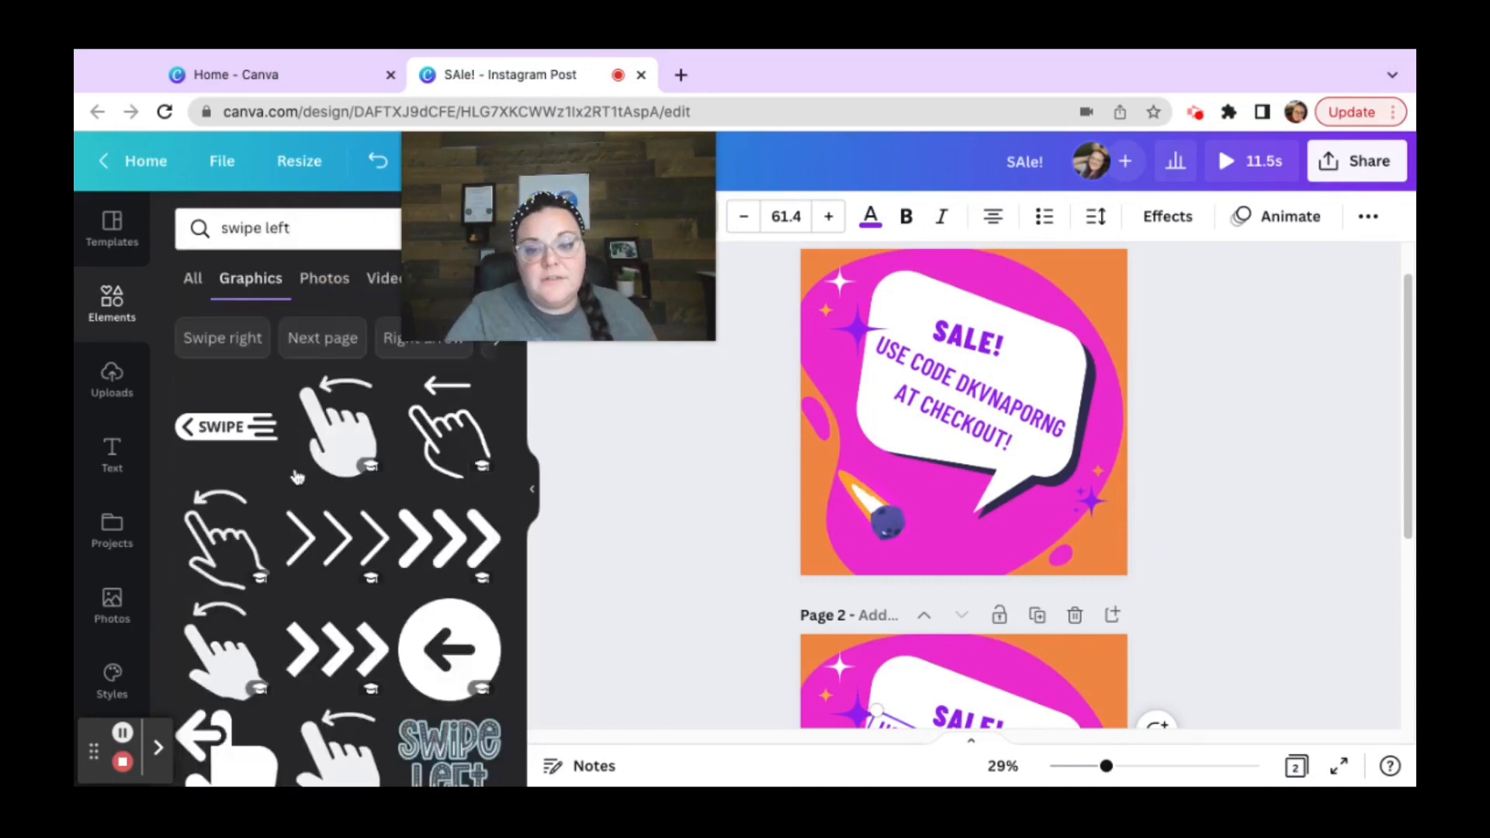
# - Add the solid swiping-hand graphic to page 2, shrink it to about a tenth of the page width, and place it in the lower-right corner
pyautogui.click(335, 448)
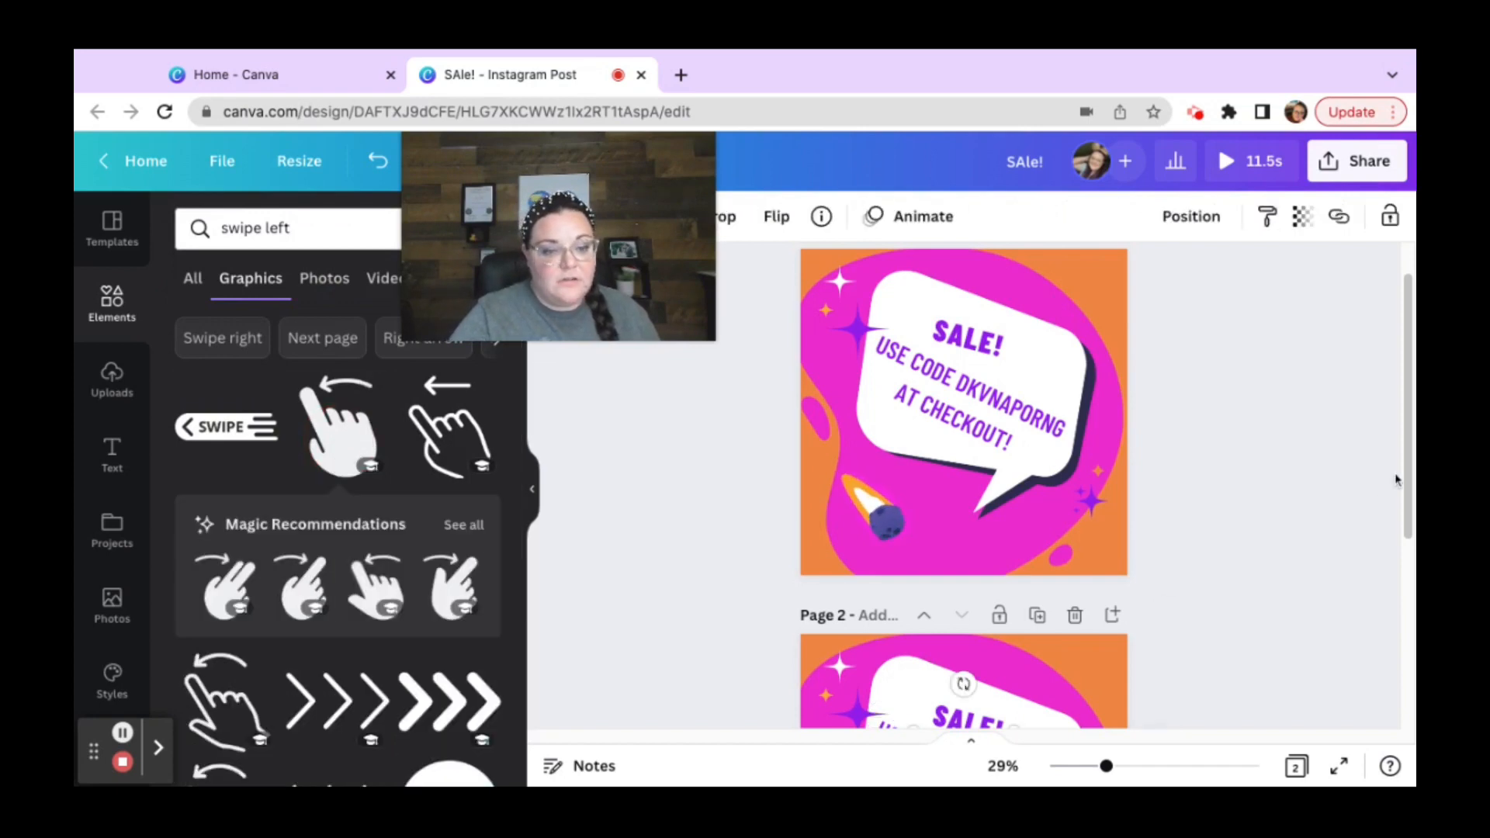
pyautogui.moveTo(1408, 450); pyautogui.dragTo(1408, 638)
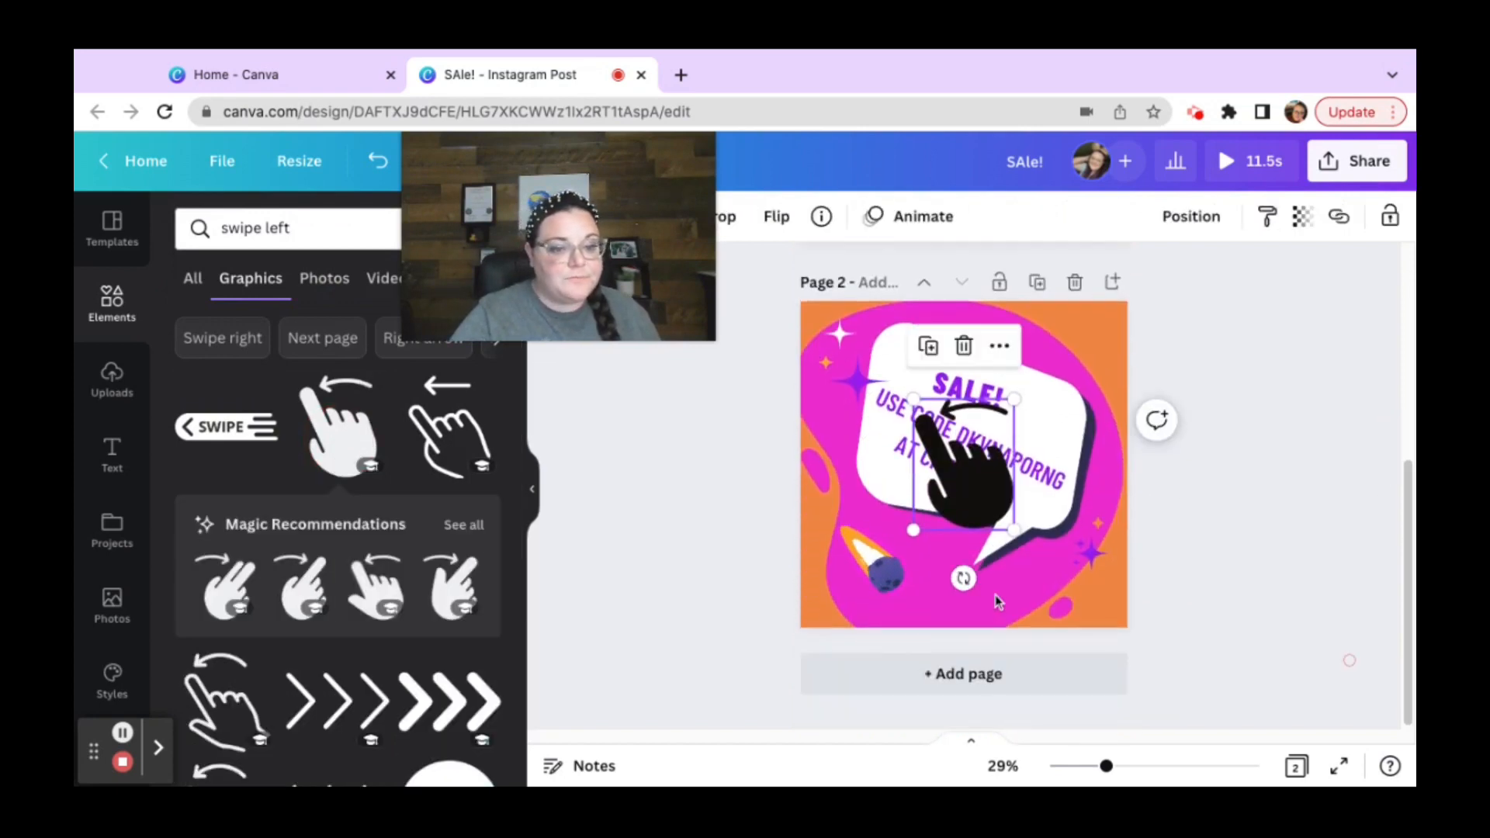
pyautogui.moveTo(913, 399); pyautogui.dragTo(979, 487)
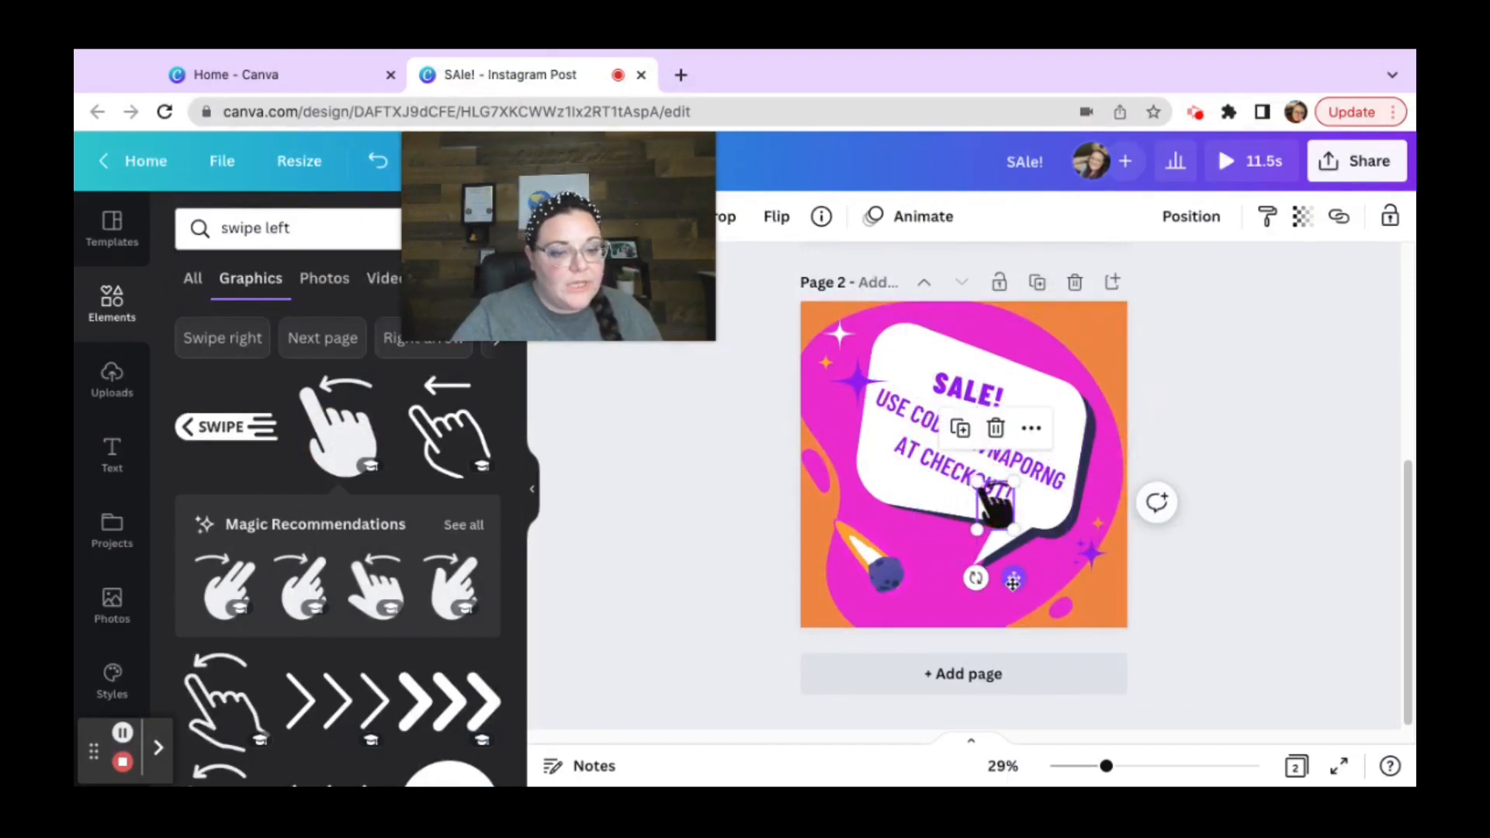
pyautogui.moveTo(1012, 584); pyautogui.dragTo(1095, 672)
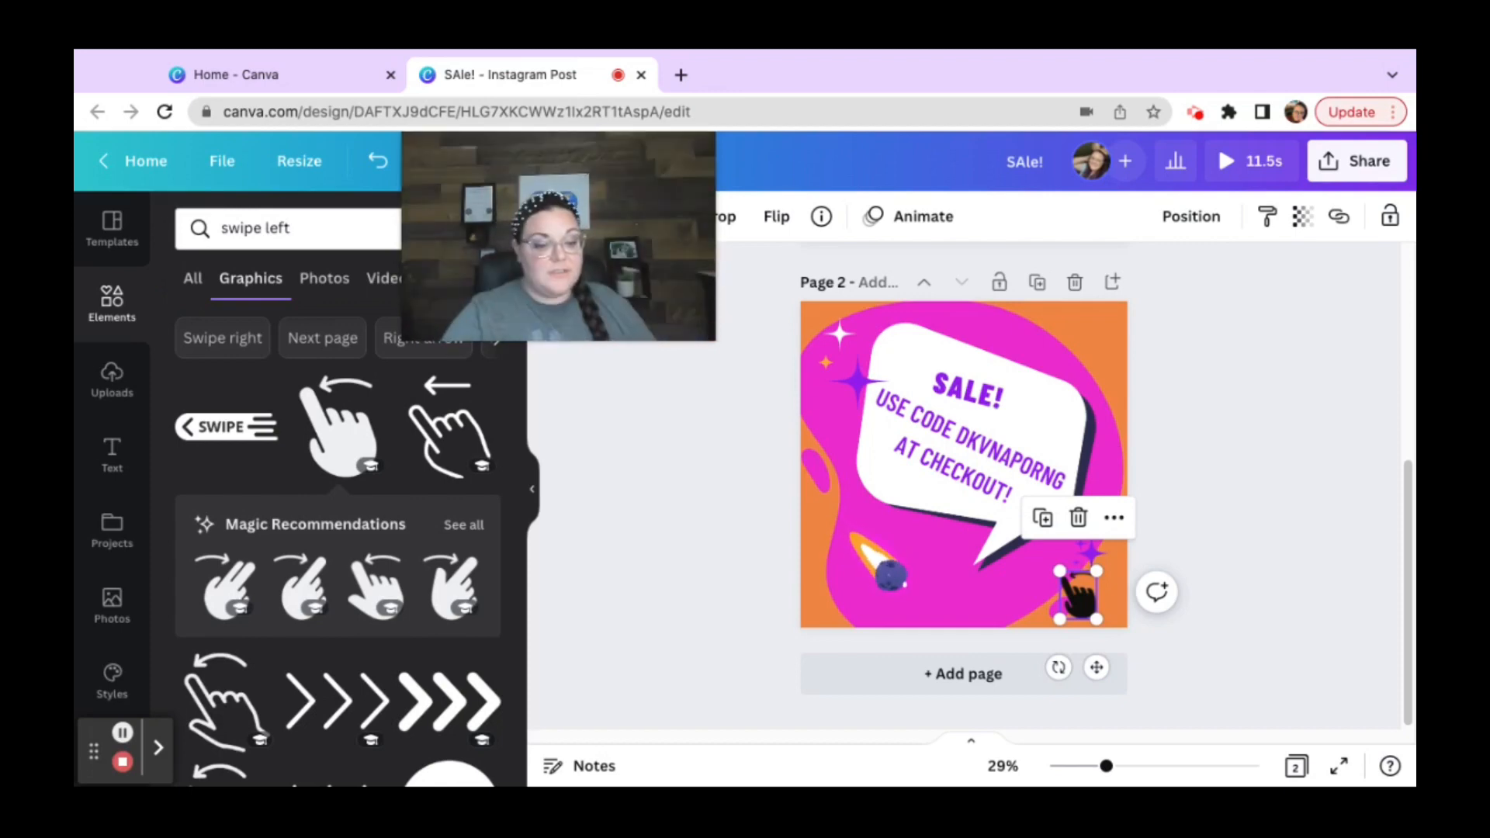
# - Add a new third page and fill it with the colourful sun and planets graphic found by searching the elements for "solar system"
pyautogui.click(853, 672)
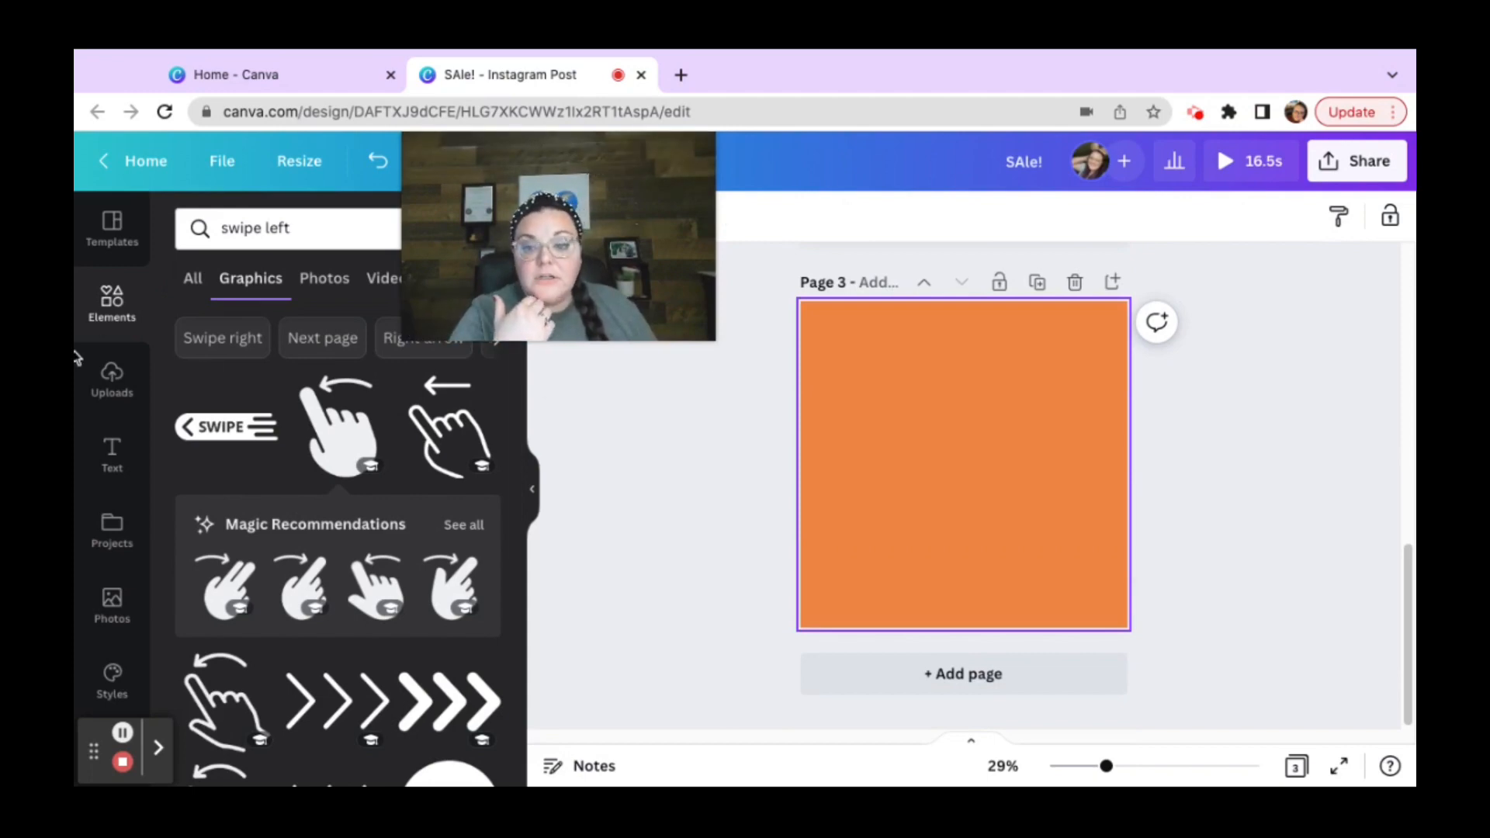
pyautogui.click(295, 226)
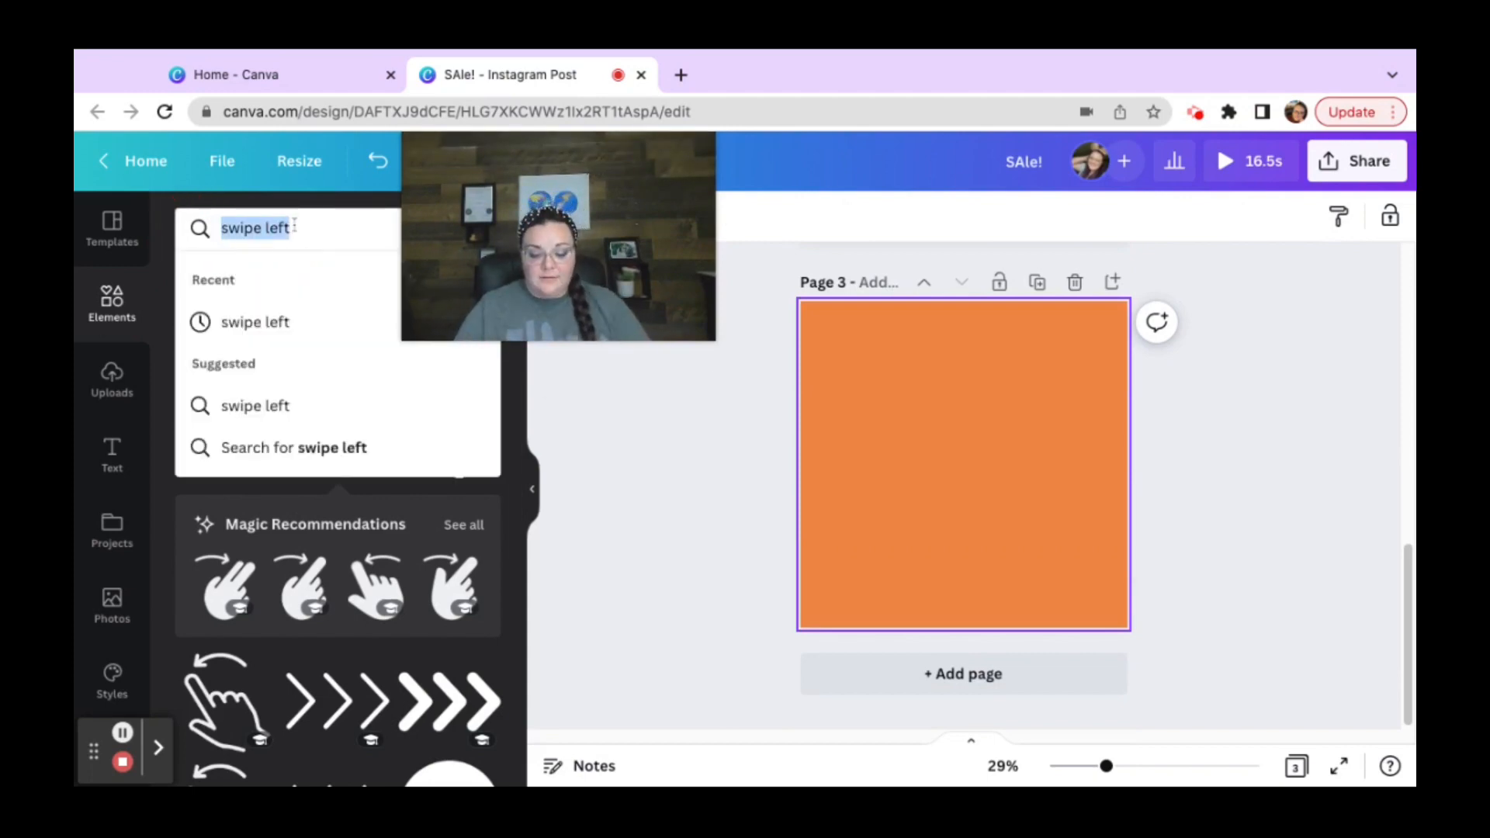
pyautogui.write('soa')
pyautogui.press('BackSpace')
pyautogui.write('lar')
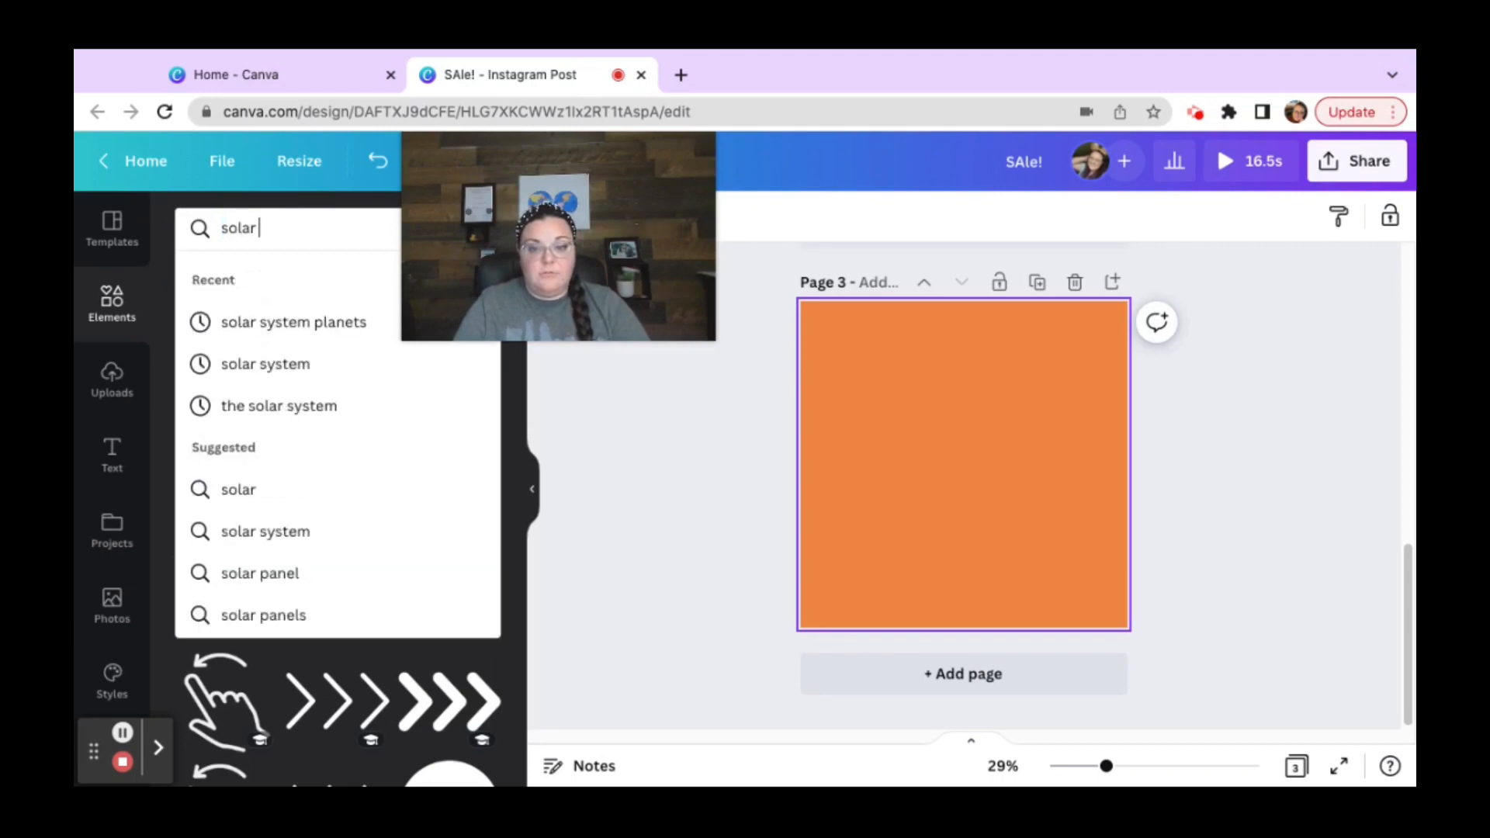
pyautogui.write(' system')
pyautogui.press('Return')
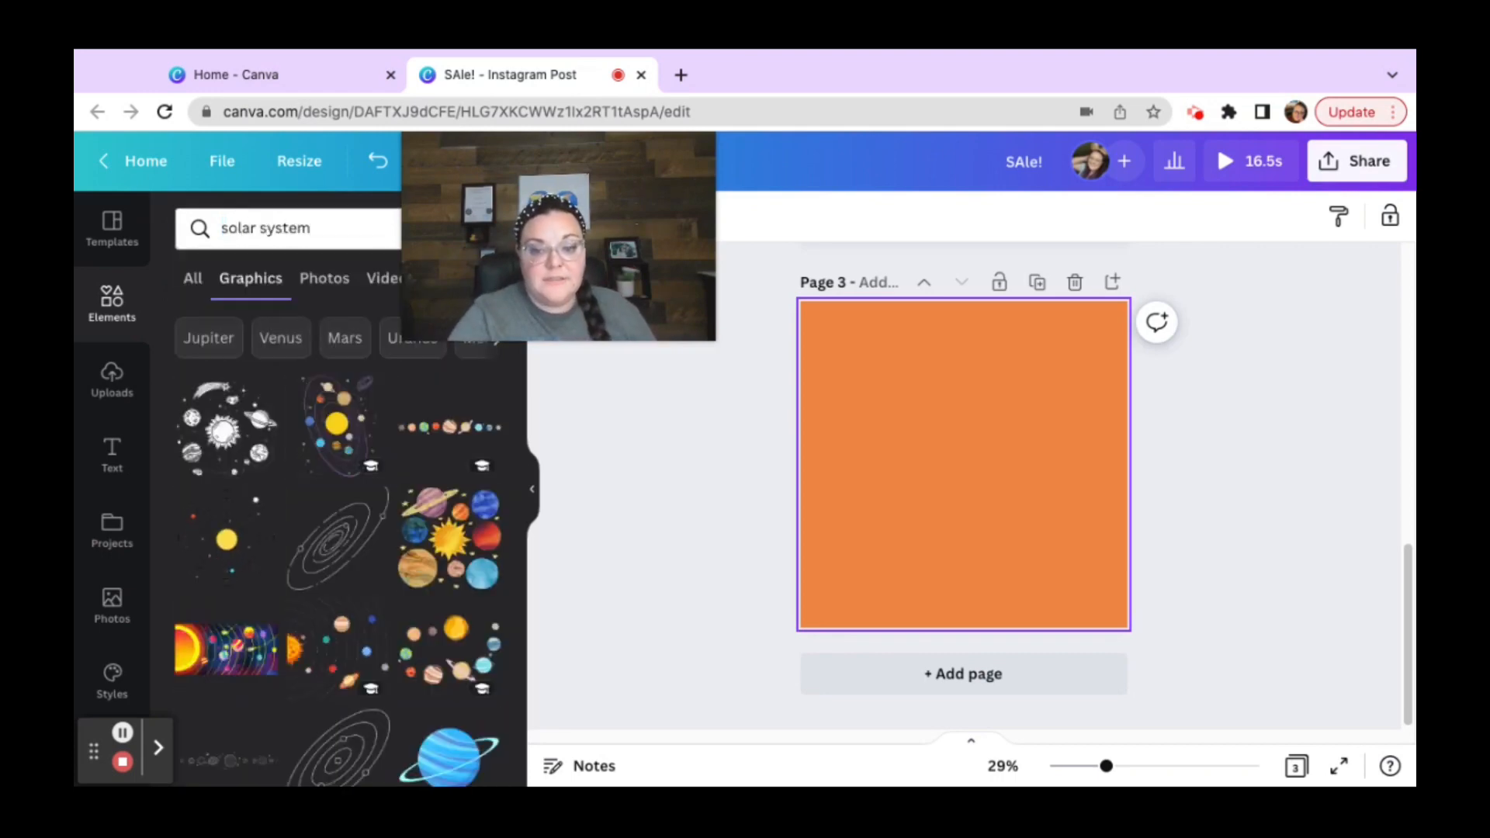
pyautogui.click(465, 539)
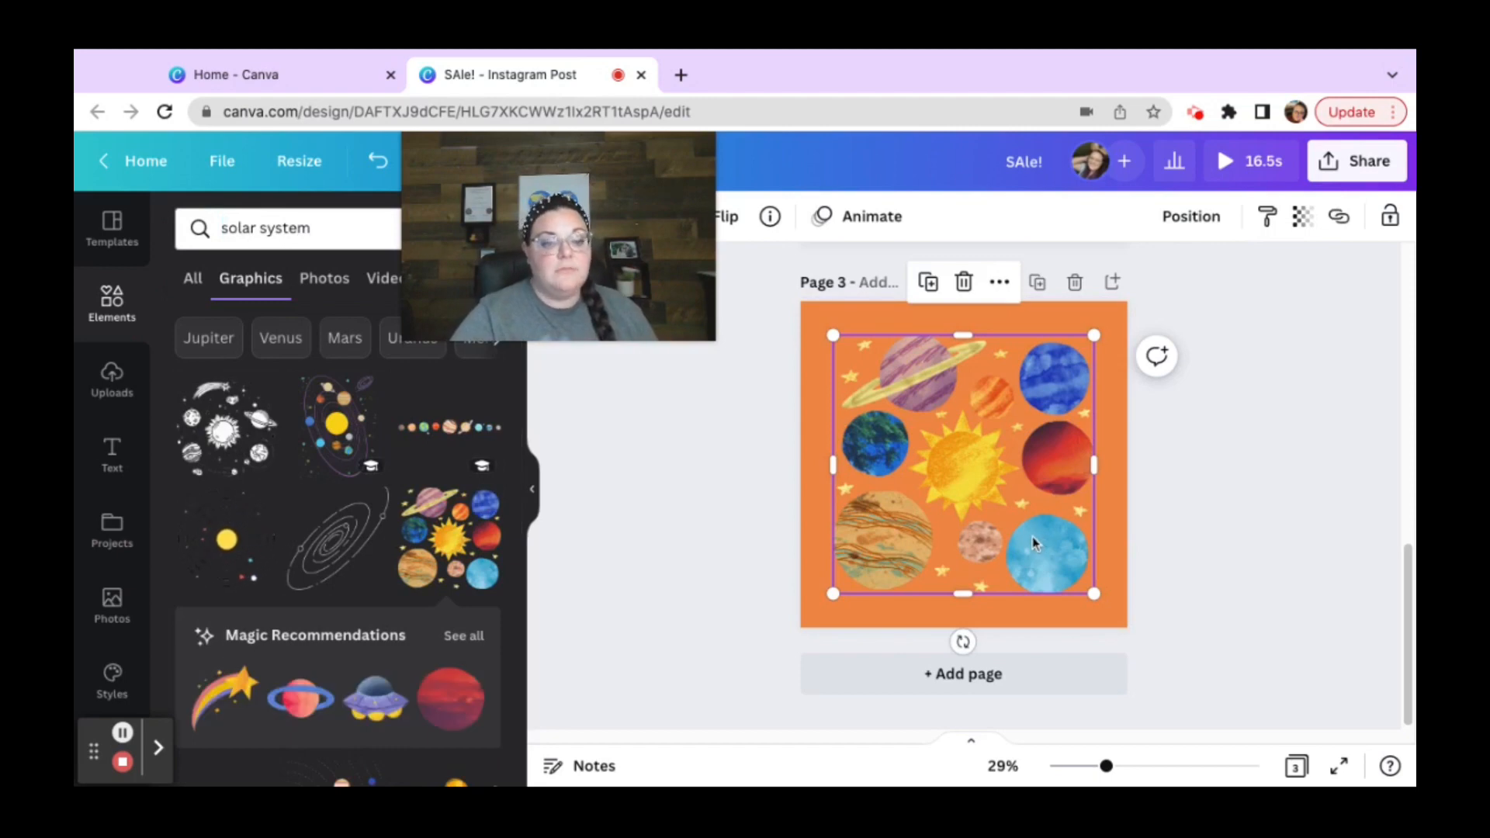
# - Show the text styles, return to page 1, and collapse the side panel
pyautogui.click(112, 454)
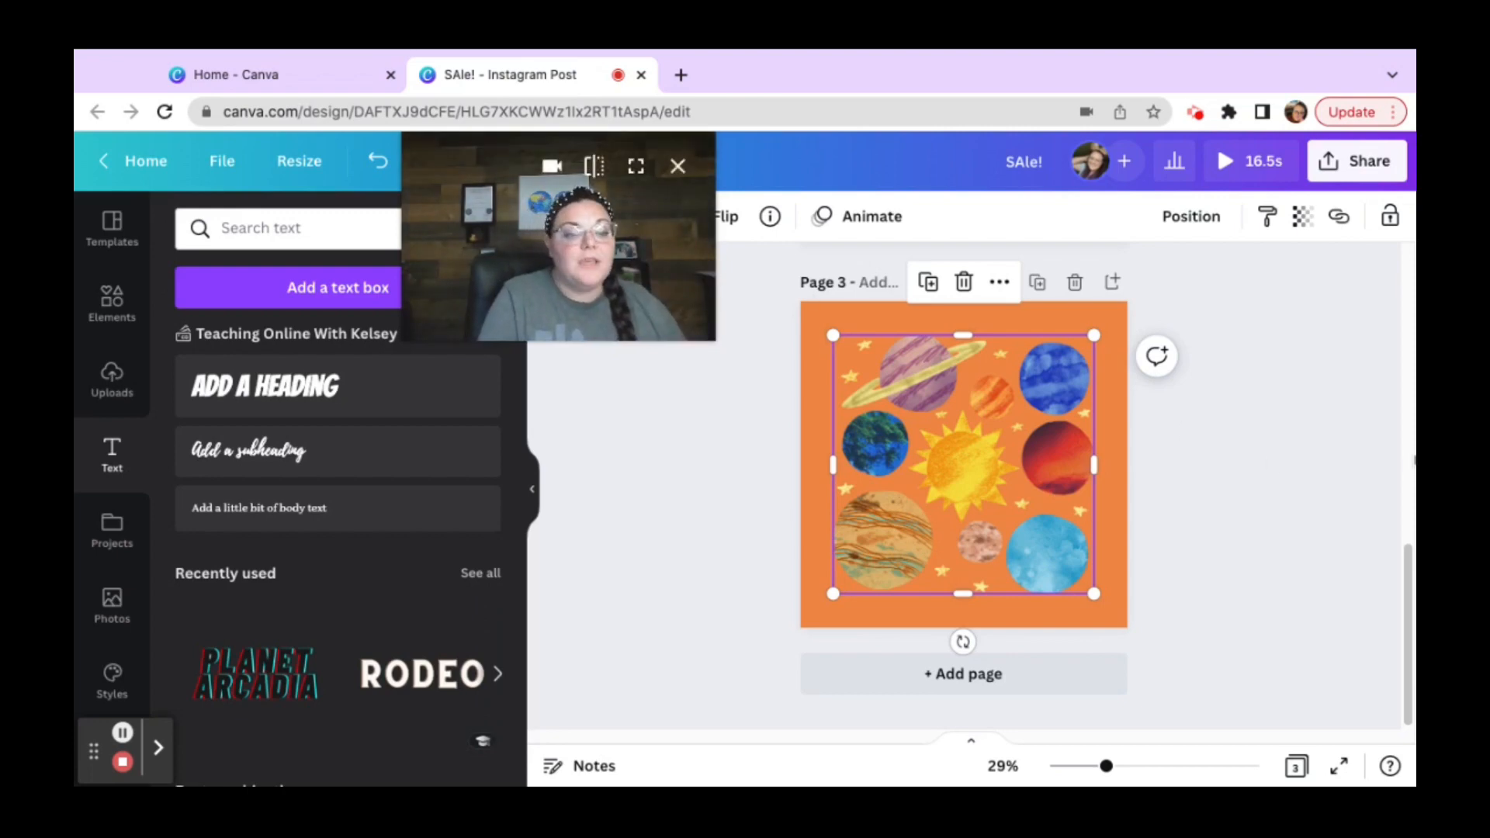
pyautogui.moveTo(1408, 625); pyautogui.dragTo(1408, 332)
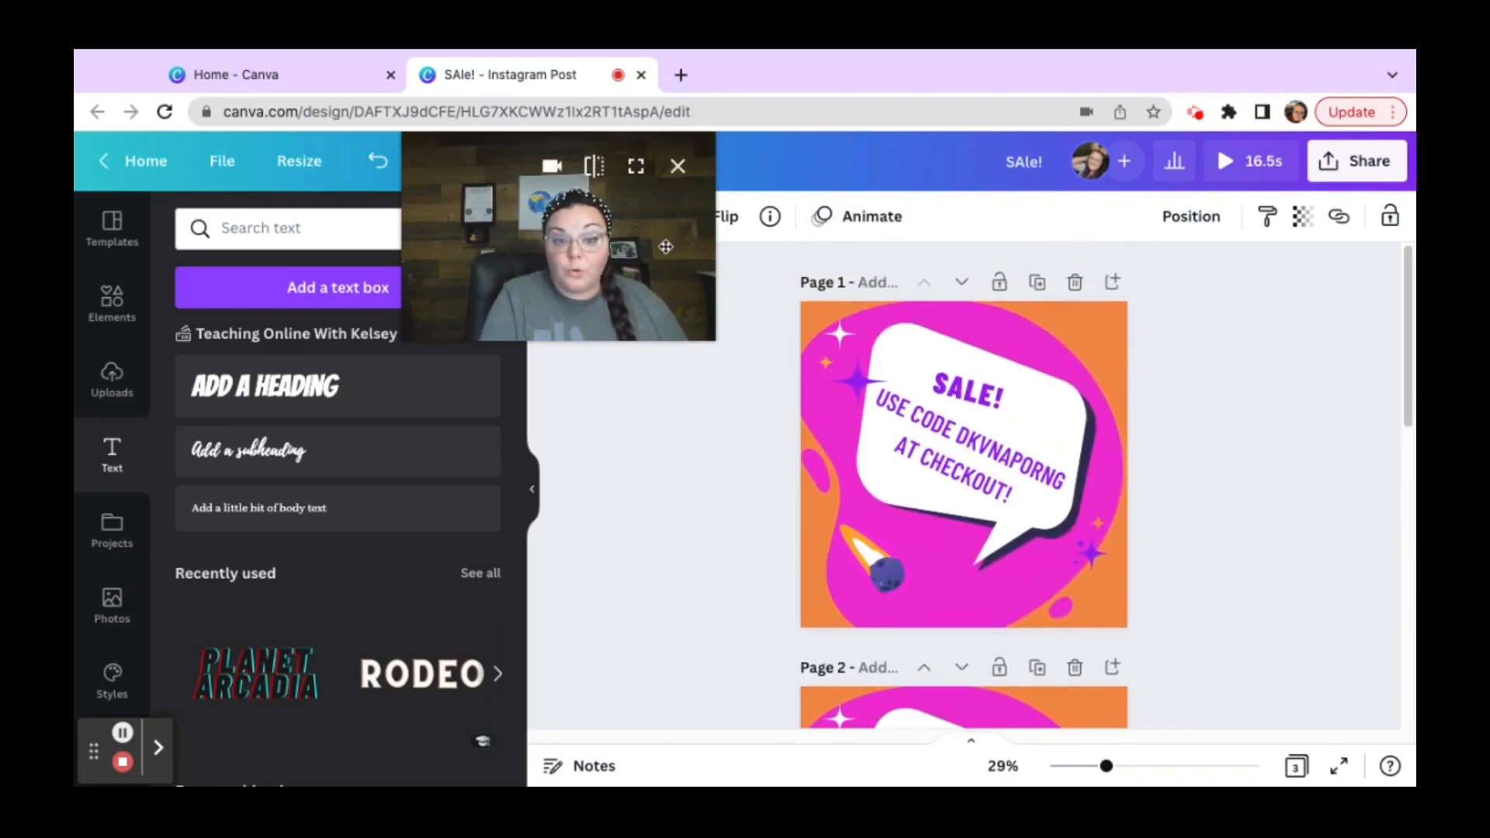
pyautogui.moveTo(606, 224); pyautogui.dragTo(1304, 223)
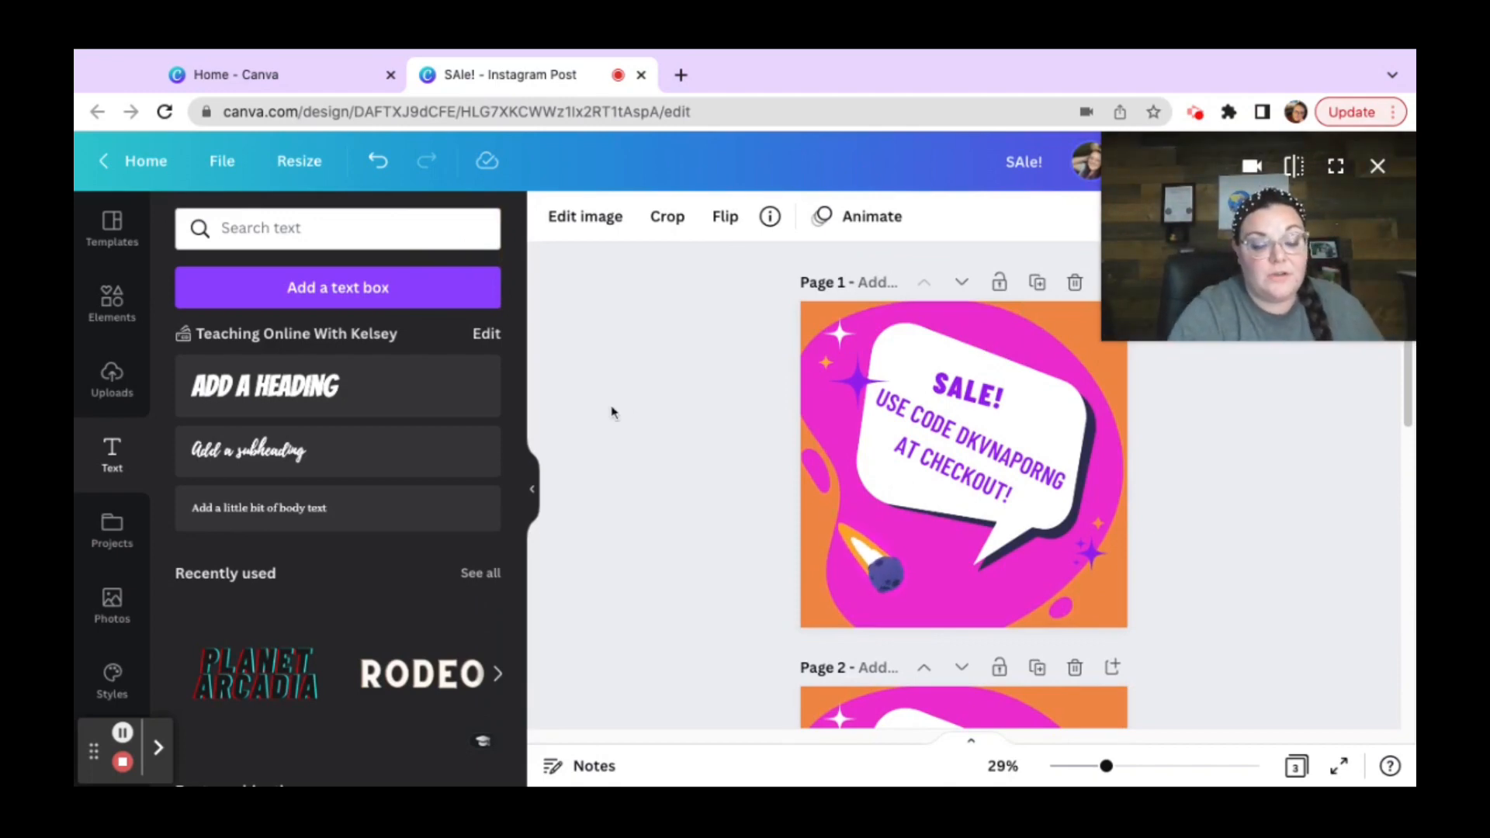
pyautogui.click(533, 488)
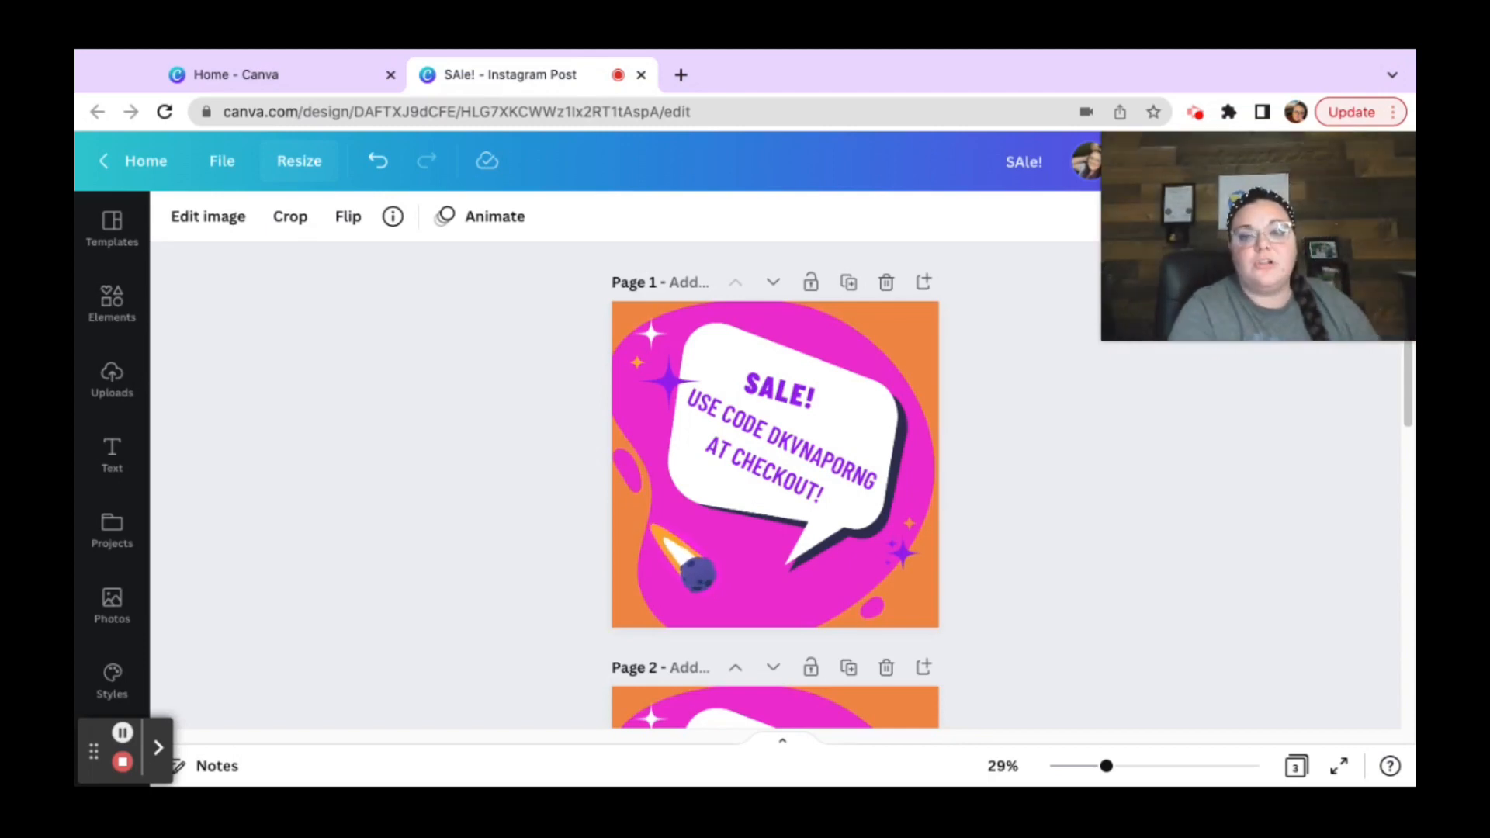
# - Select Instagram Story and Facebook Post as additional sizes for resizing the design
pyautogui.click(299, 161)
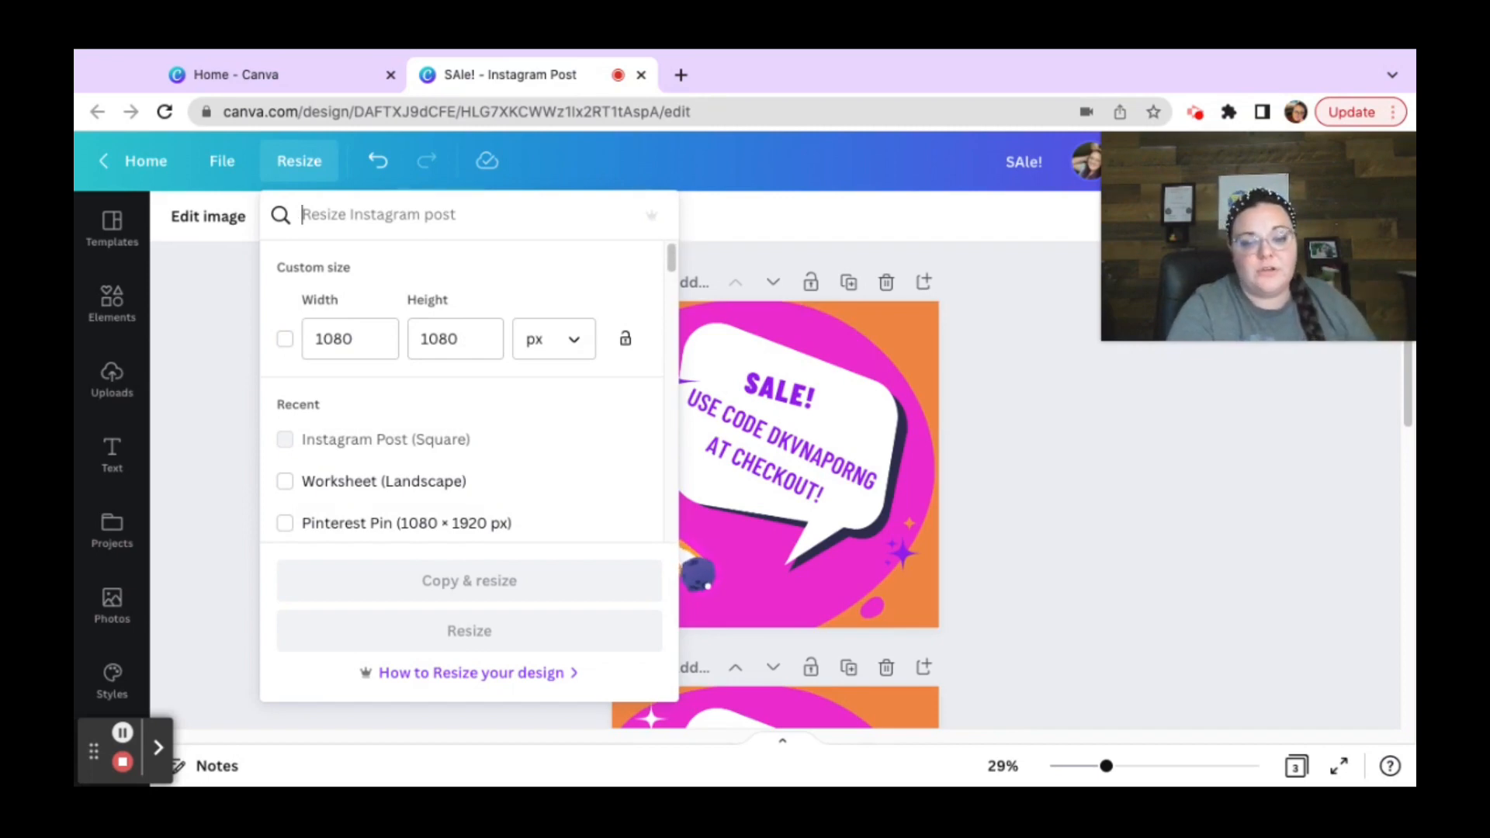
pyautogui.moveTo(668, 269); pyautogui.dragTo(672, 324)
pyautogui.click(288, 486)
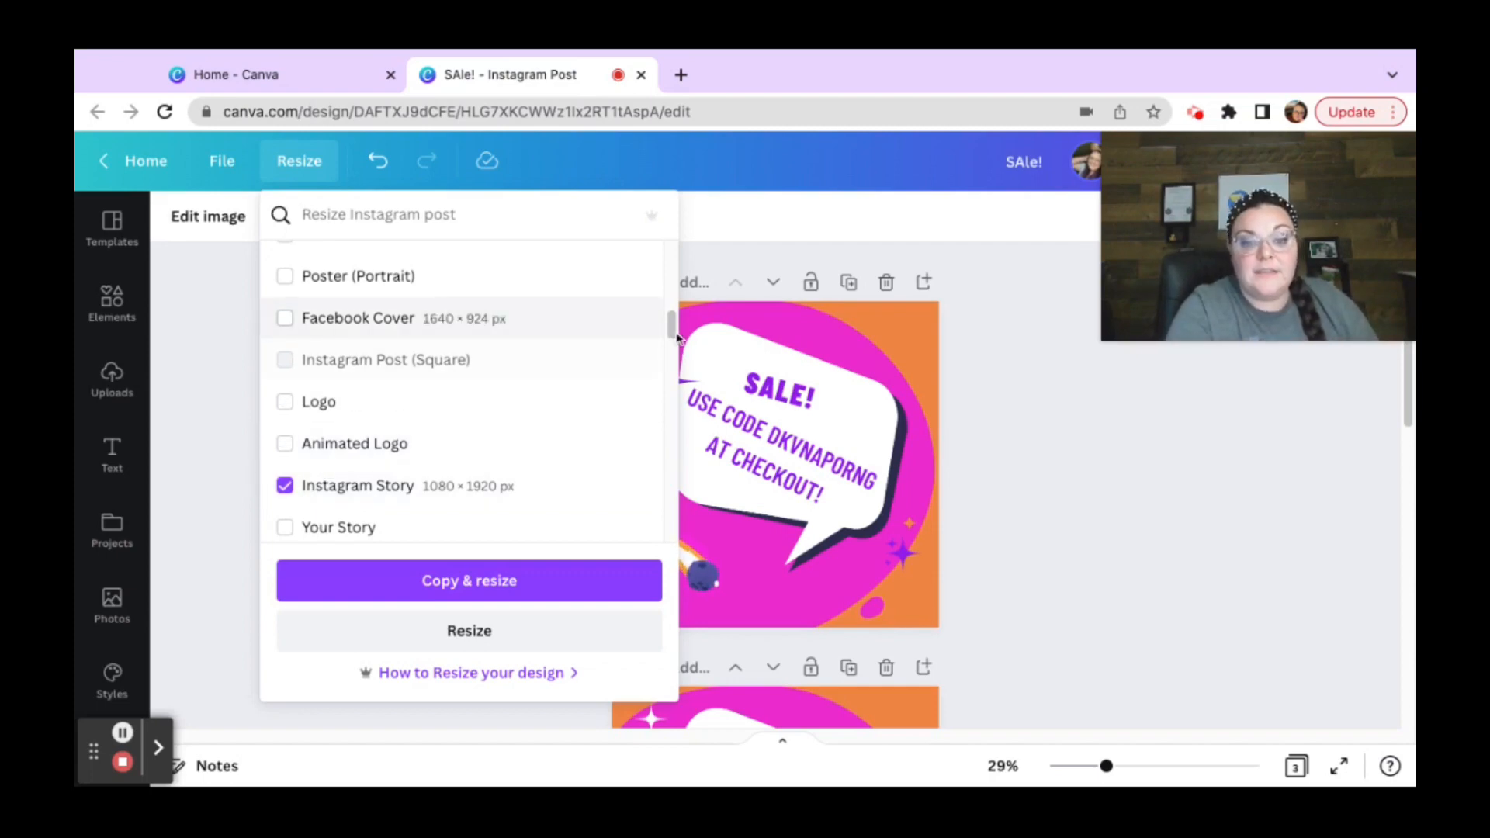
pyautogui.scroll(-2, 677, 336)
pyautogui.scroll(4, 677, 338)
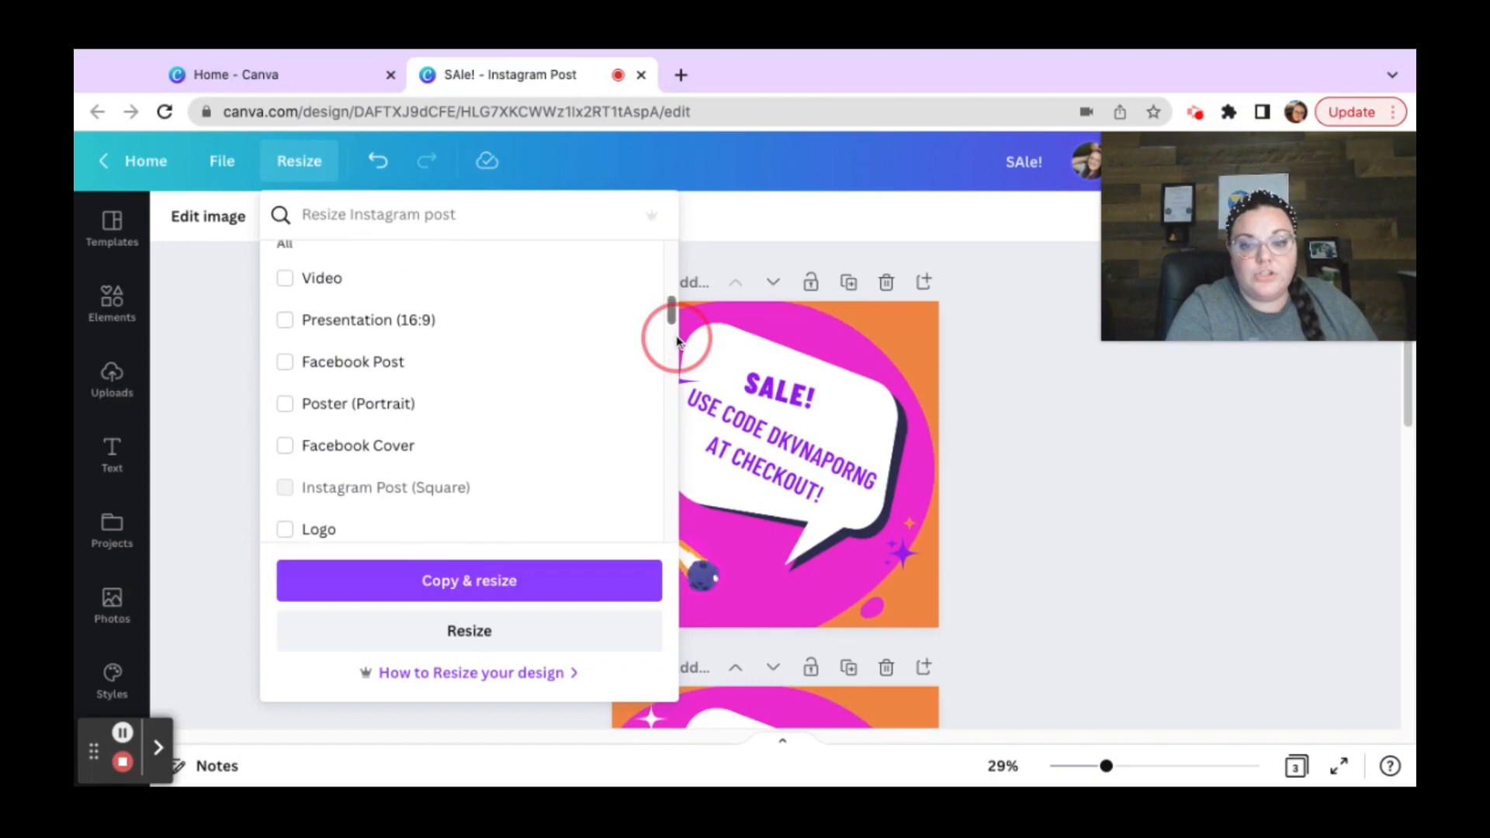
pyautogui.scroll(1, 677, 339)
pyautogui.click(286, 398)
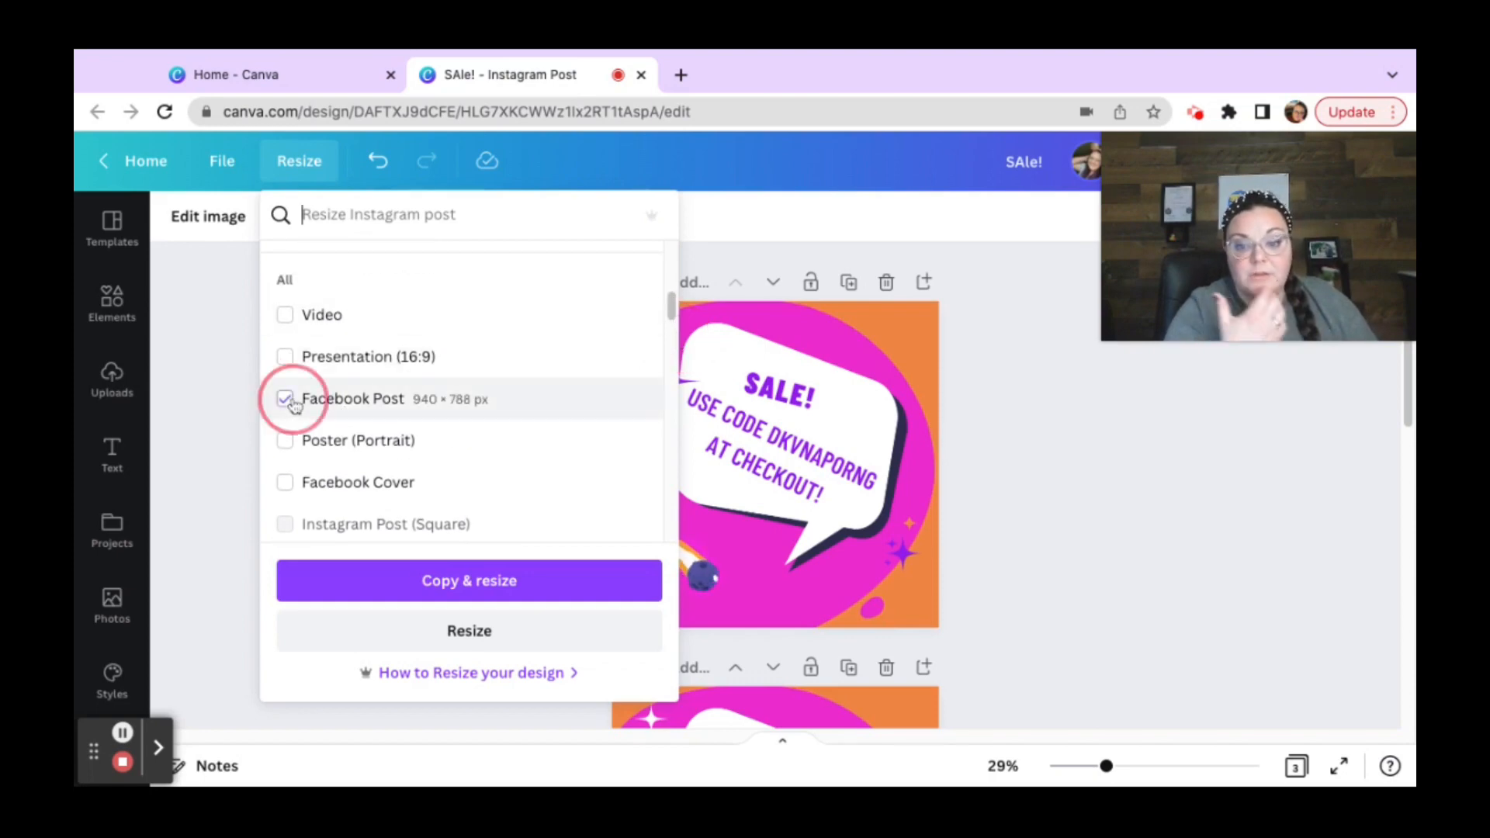
pyautogui.click(286, 399)
pyautogui.click(288, 400)
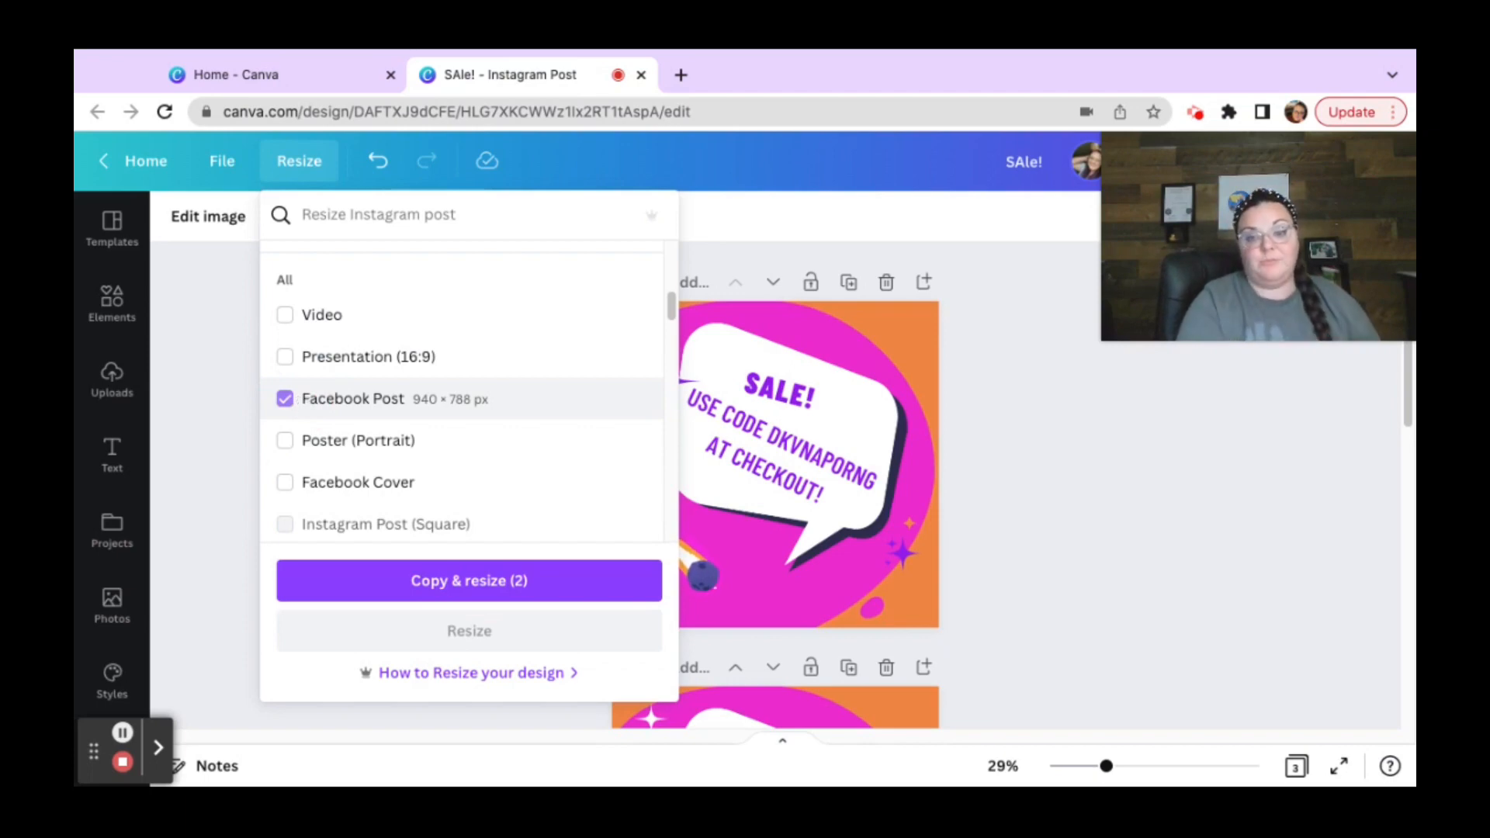
# - Look through the list of available design formats in the resize options
pyautogui.moveTo(672, 308); pyautogui.dragTo(672, 353)
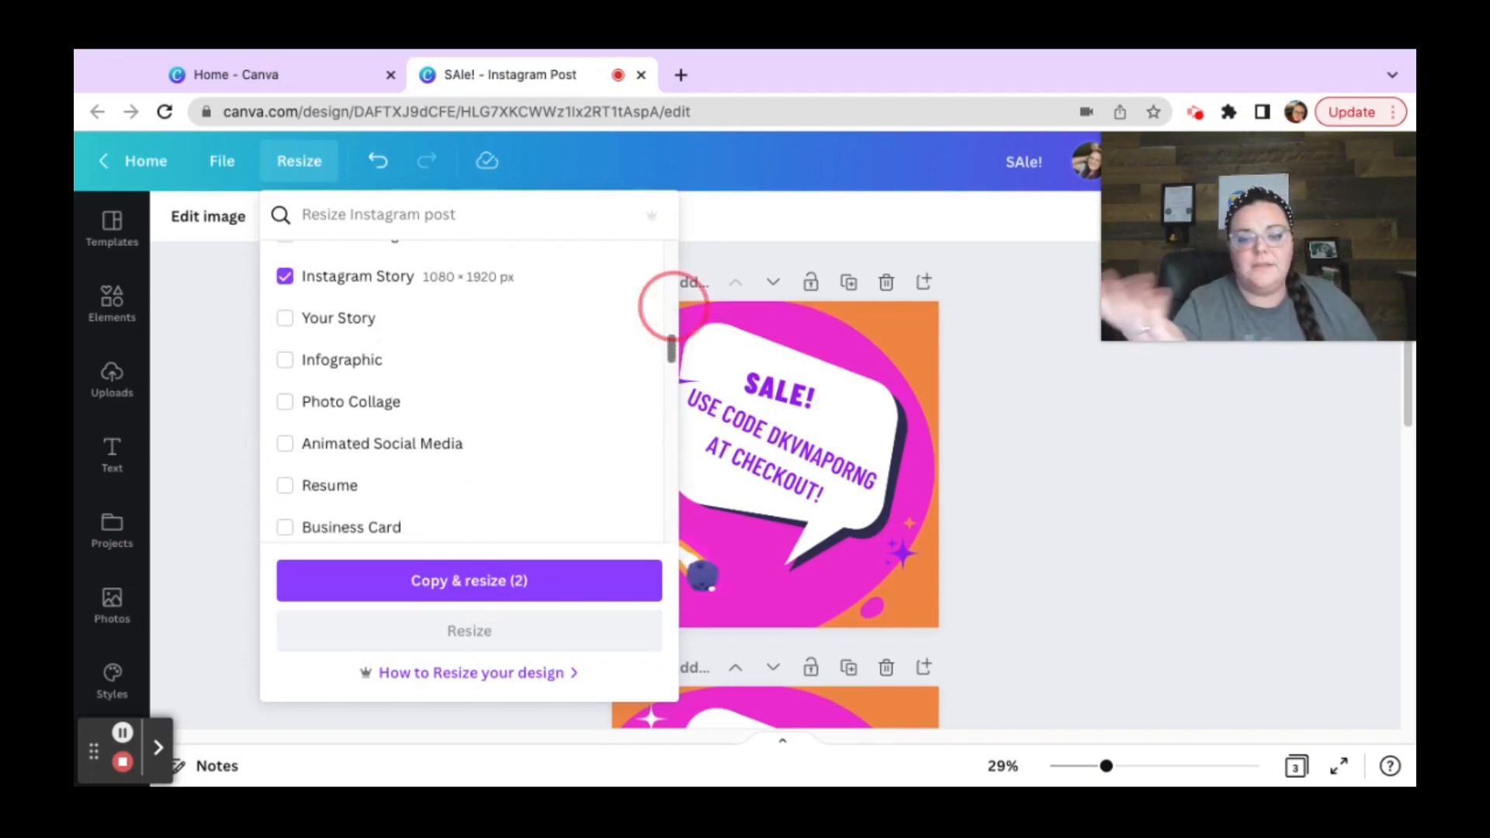
pyautogui.scroll(-3, 672, 307)
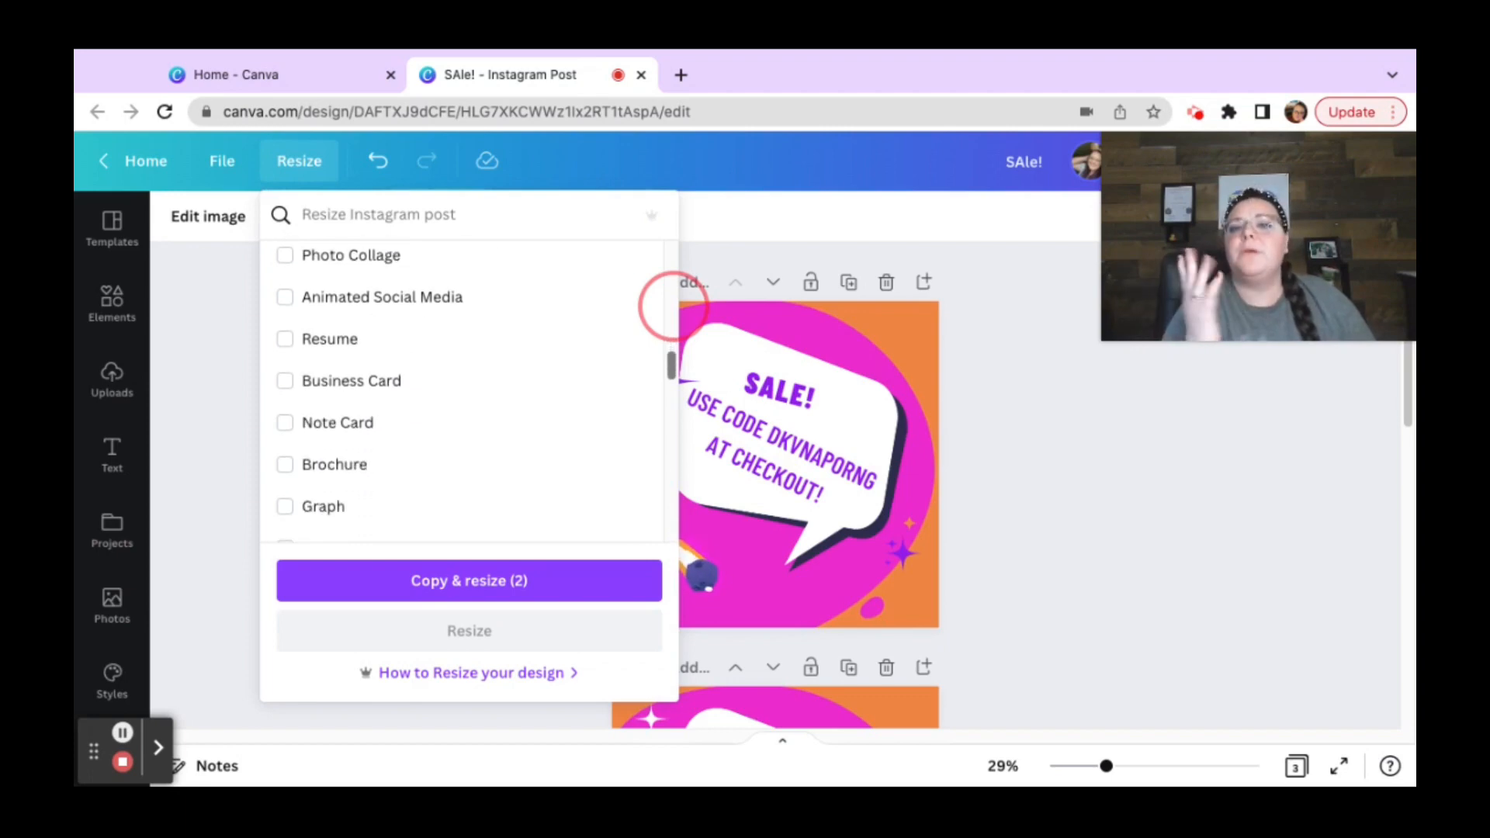
pyautogui.scroll(-4, 672, 307)
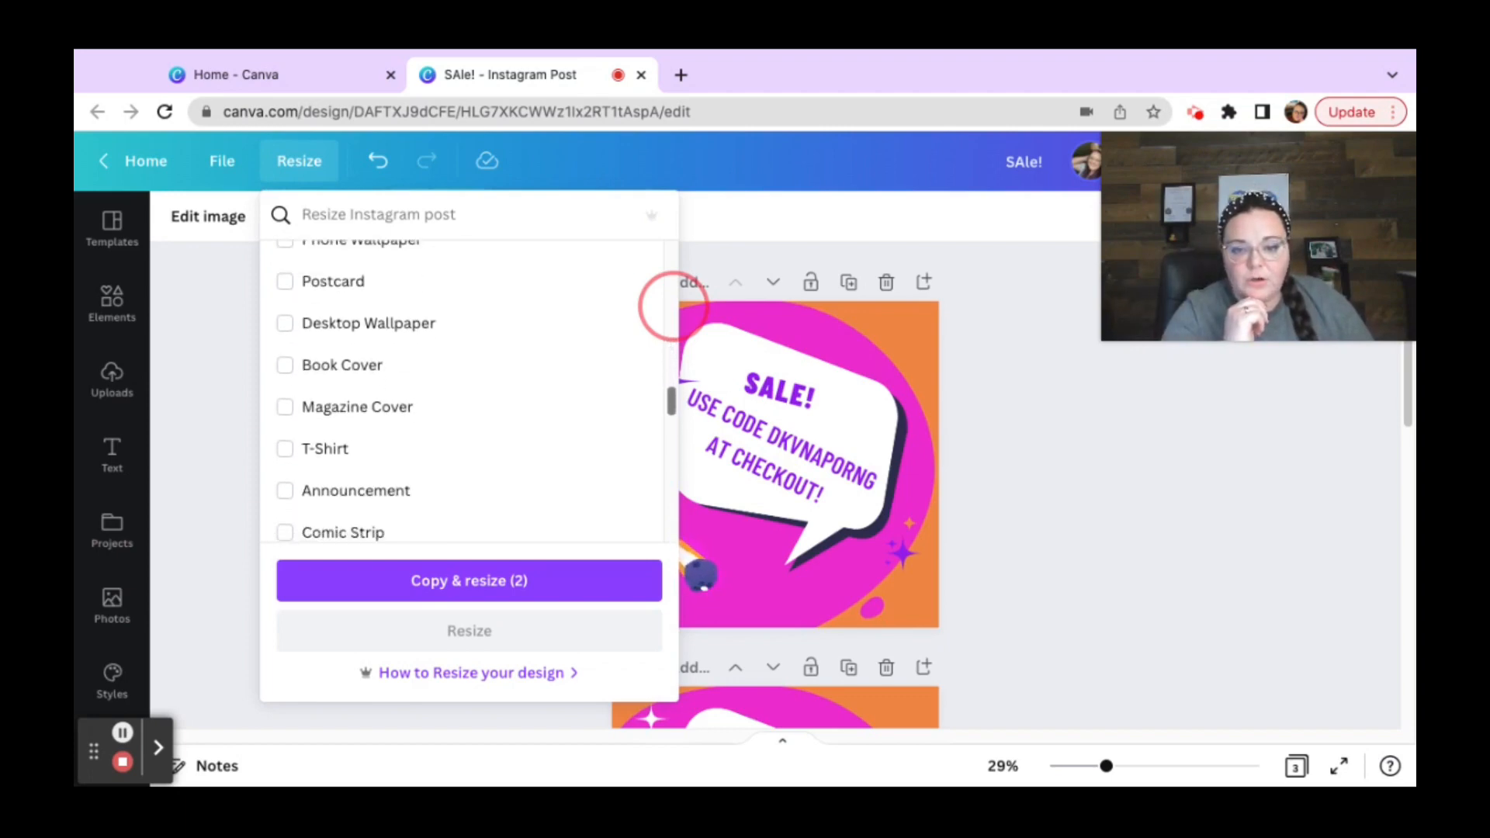
pyautogui.scroll(-7, 672, 306)
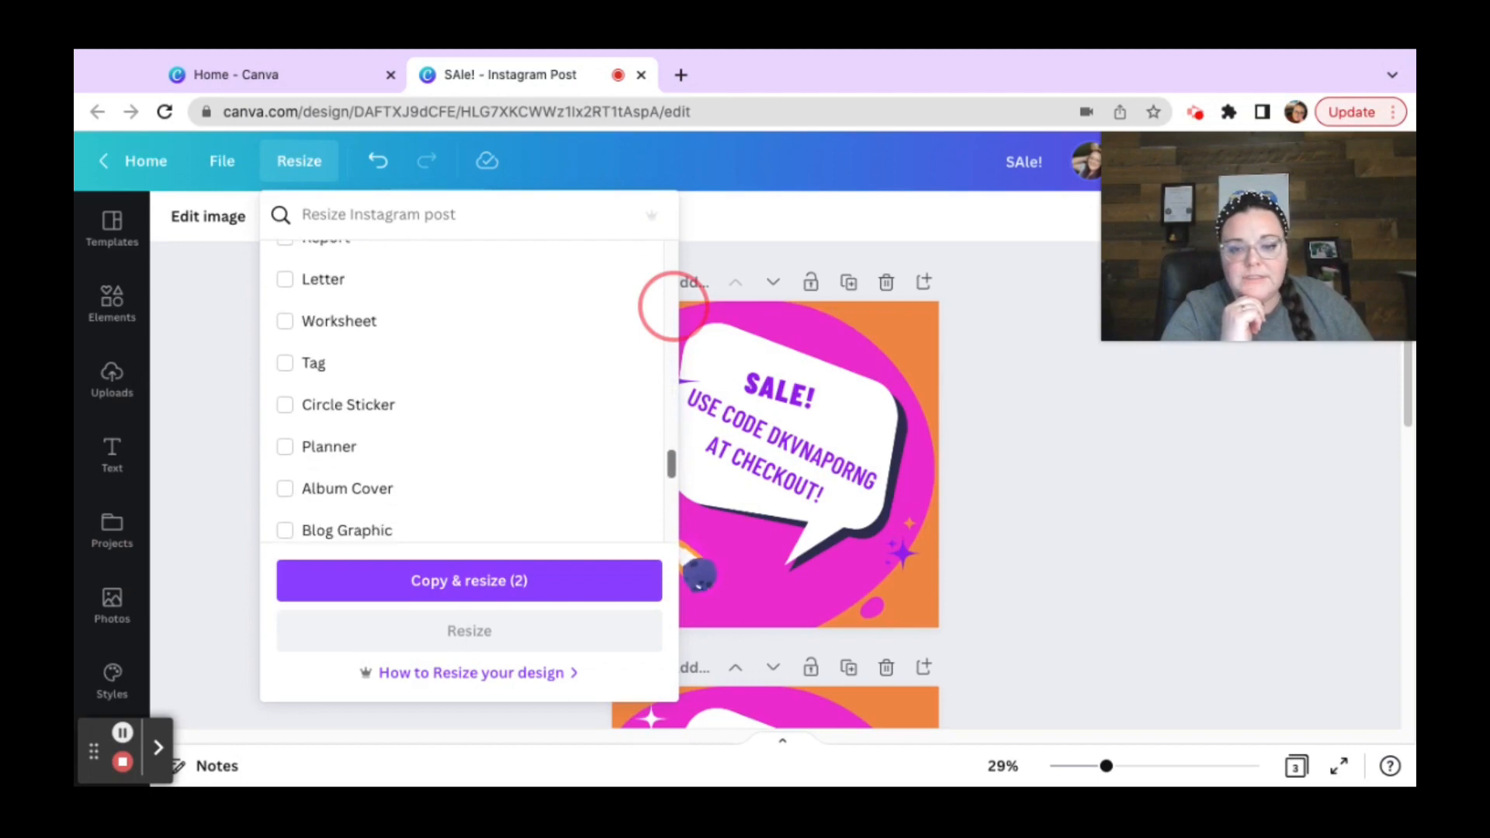
pyautogui.scroll(2, 672, 306)
pyautogui.scroll(-5, 672, 307)
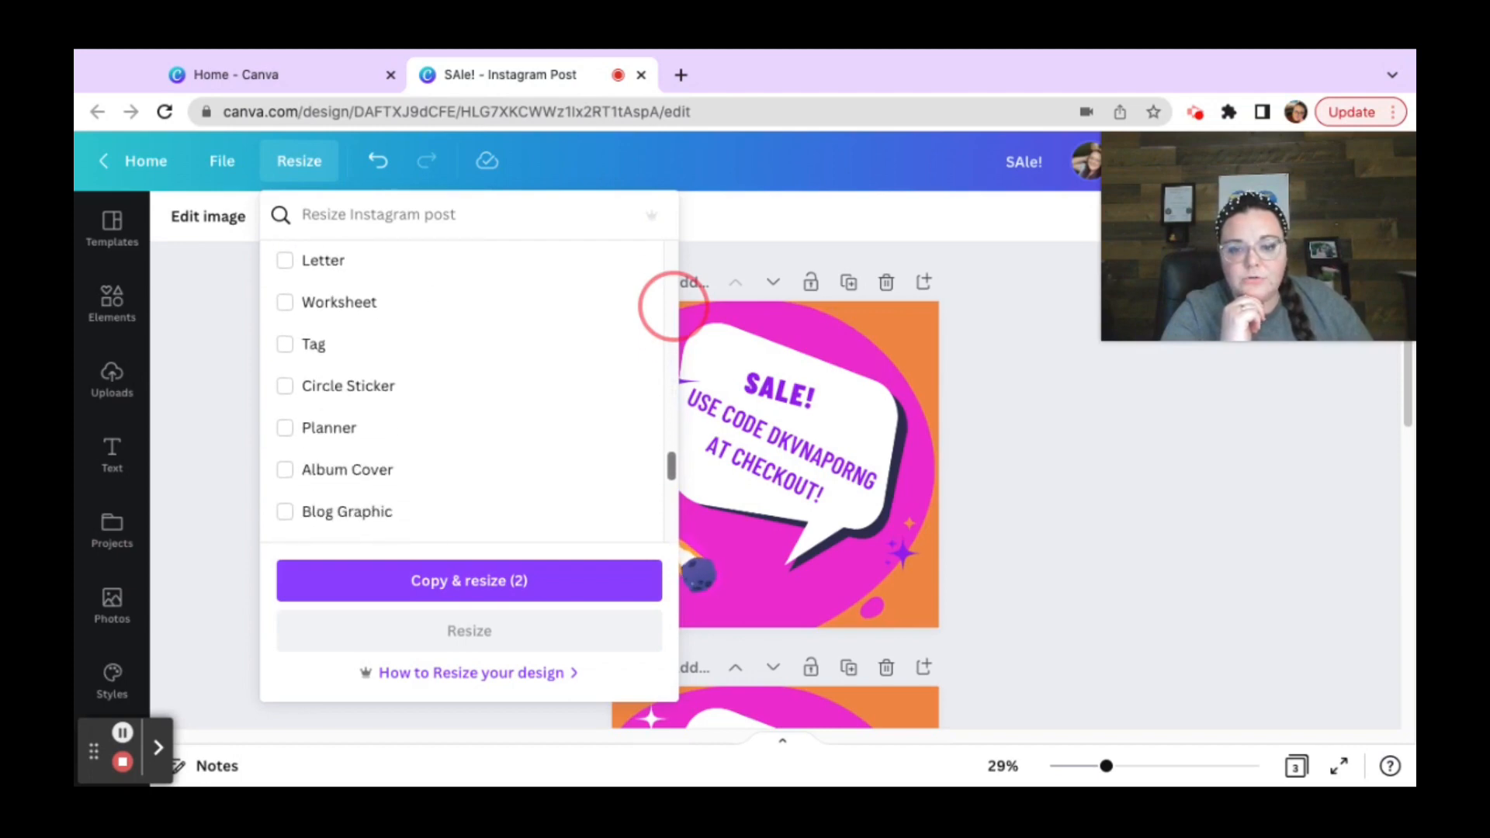
pyautogui.scroll(-7, 672, 307)
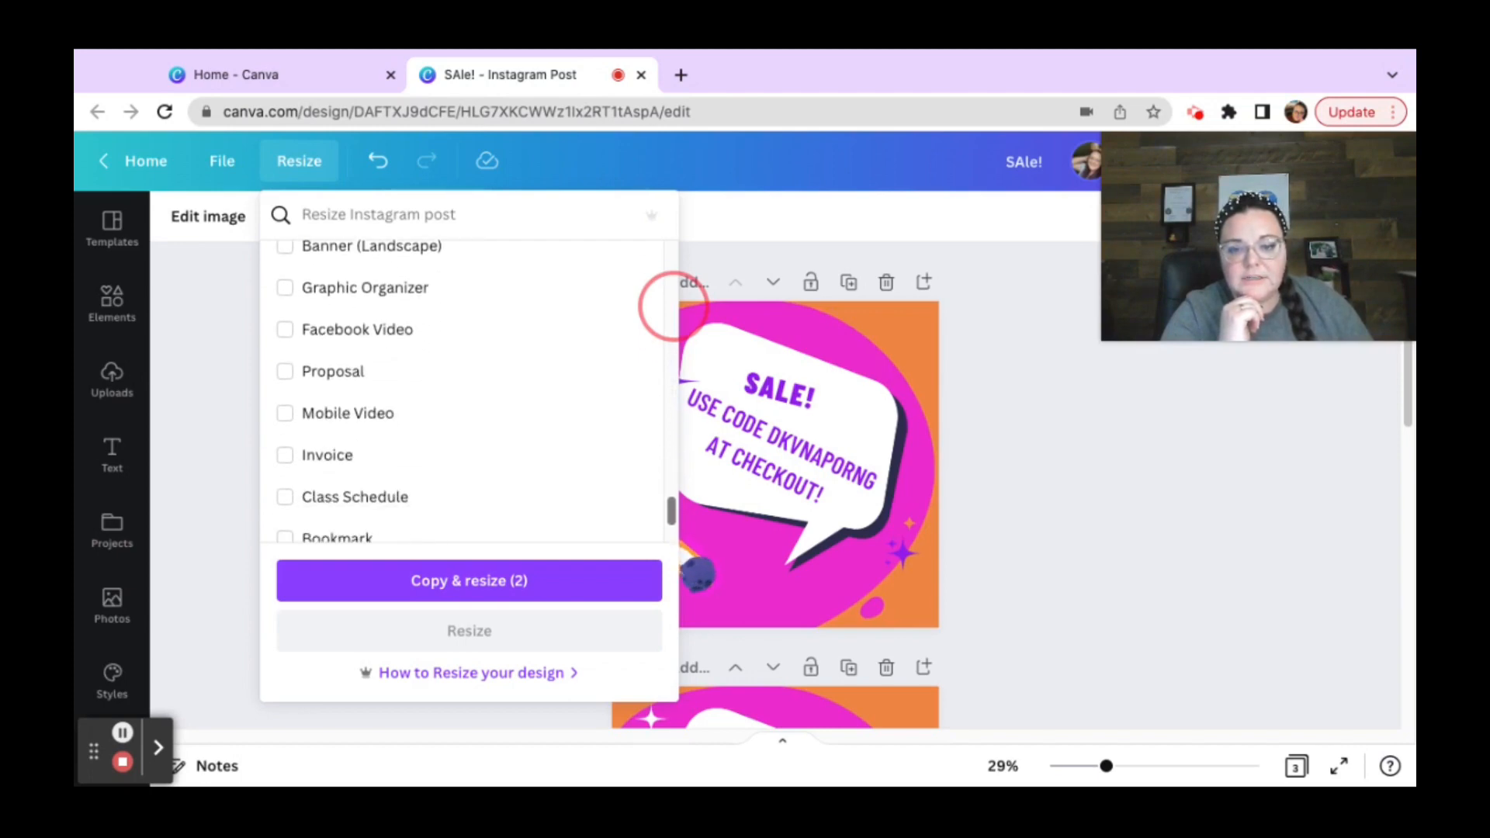
pyautogui.scroll(15, 672, 306)
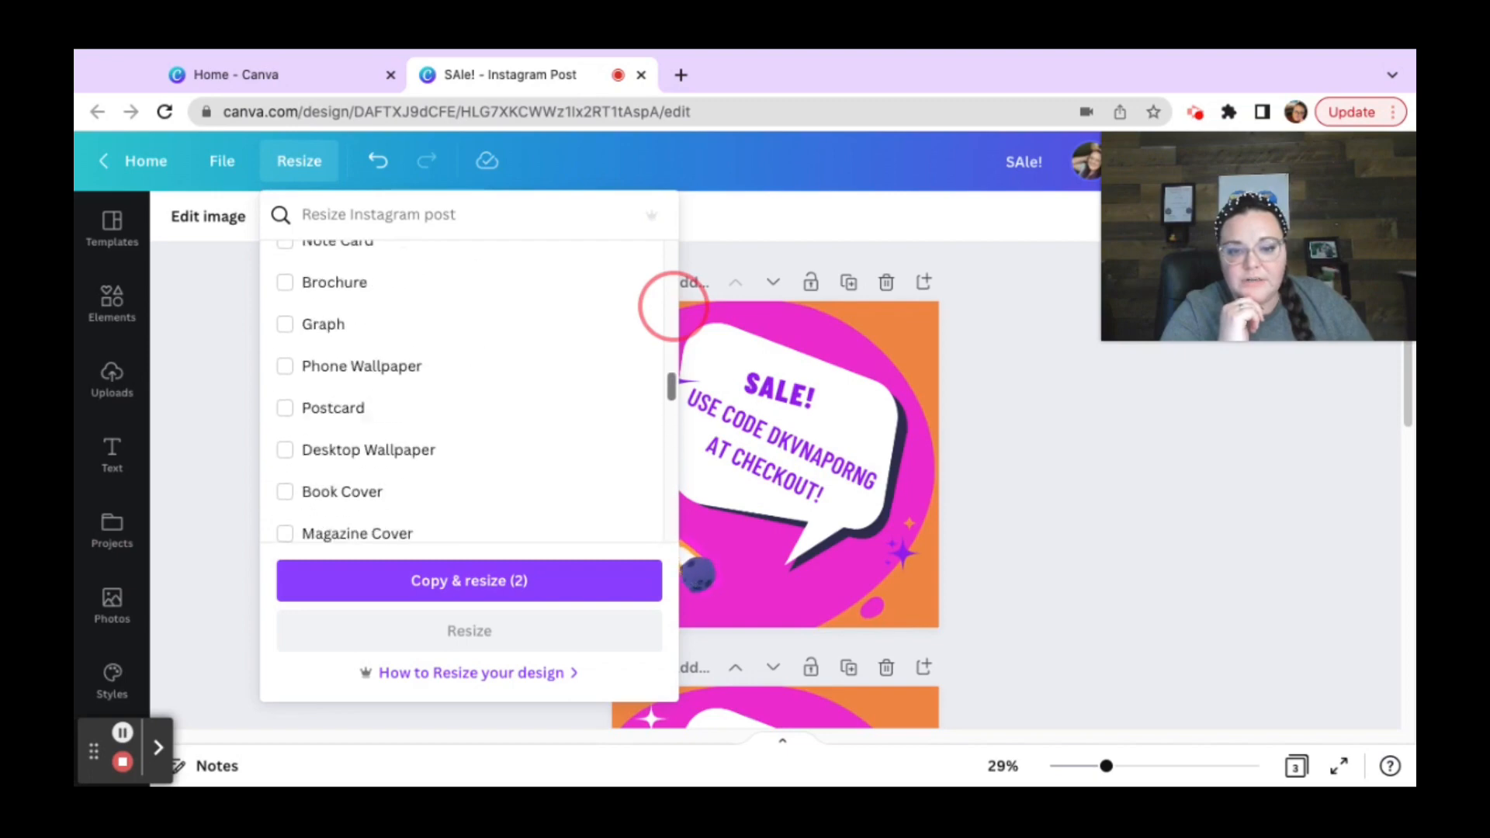
pyautogui.scroll(-1, 672, 306)
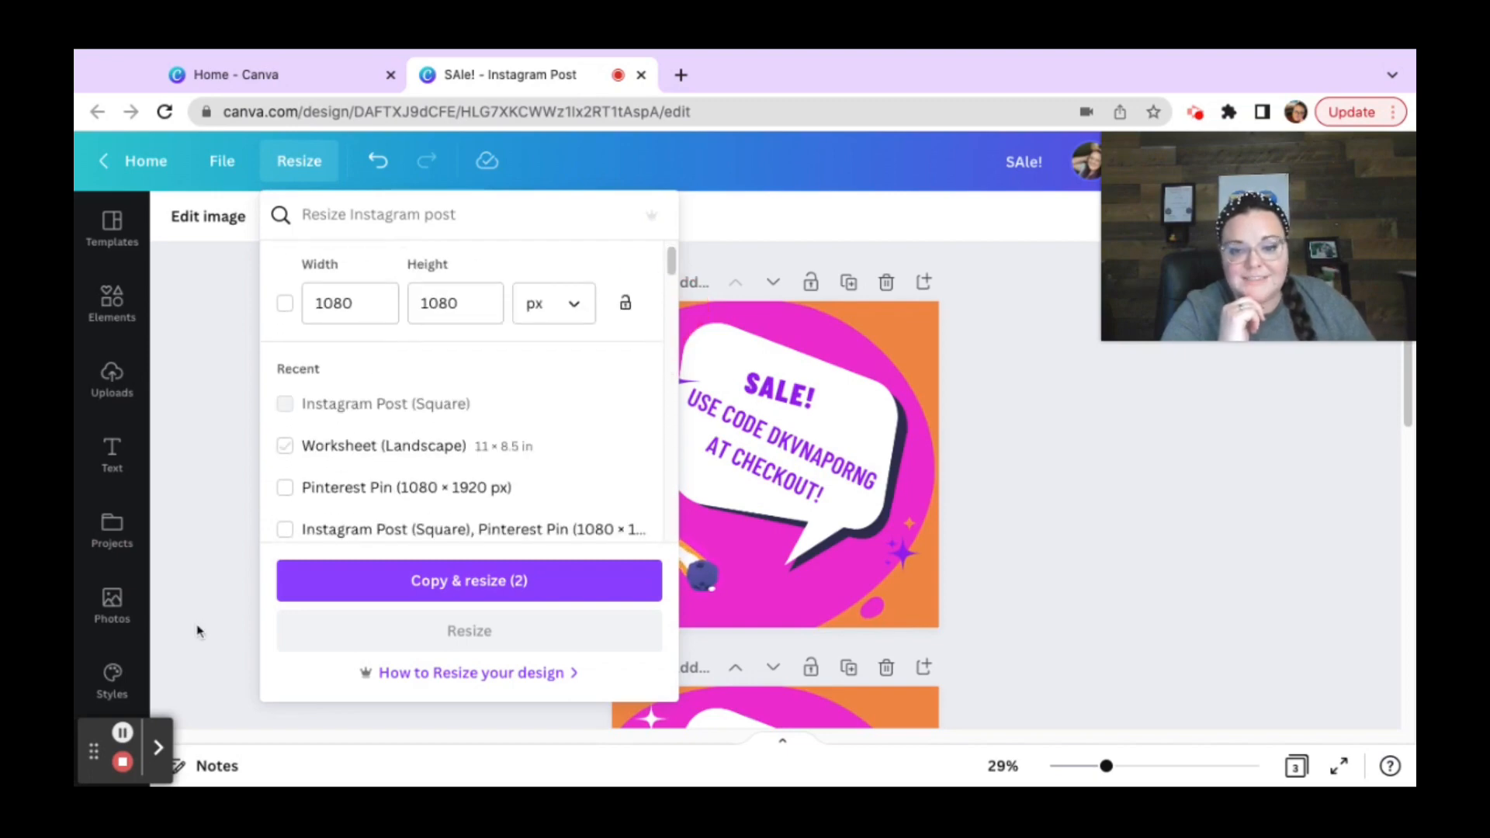
# - Add the Pinterest Pin (1080 × 1920 px) size to the selection and create resized copies of the design
pyautogui.click(285, 488)
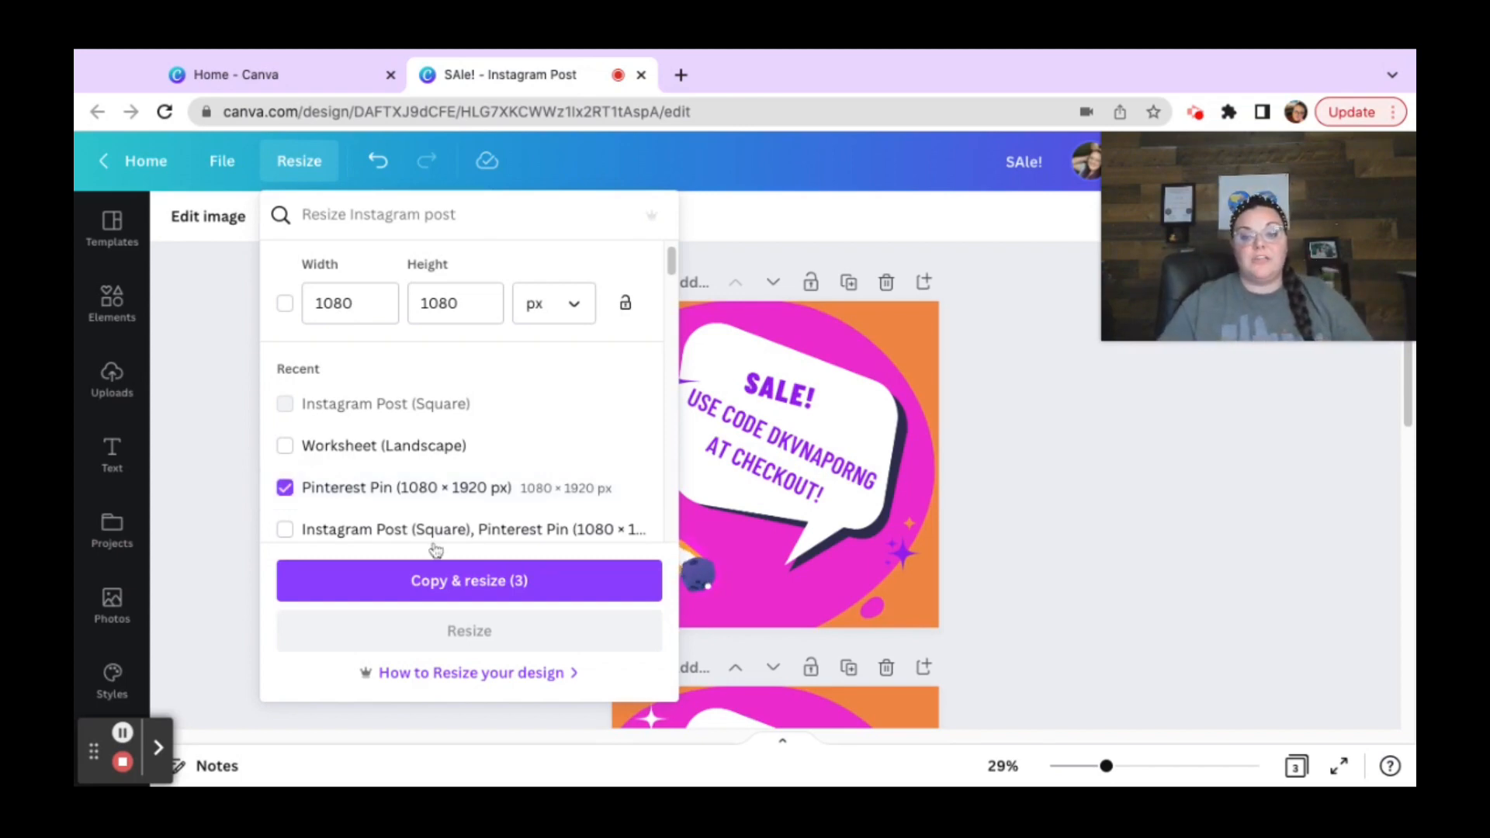
pyautogui.click(454, 585)
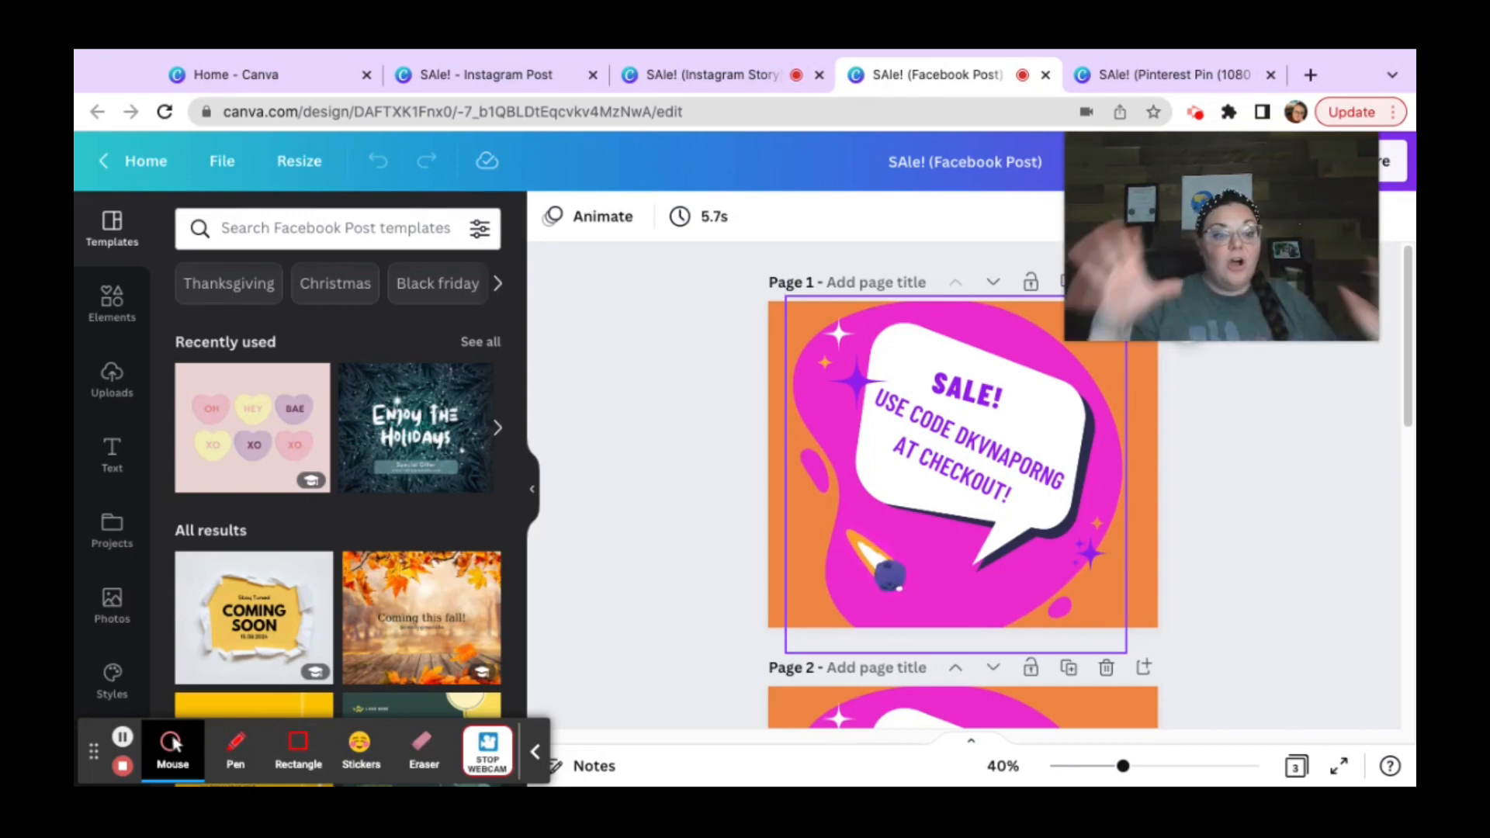
pyautogui.moveTo(1283, 242); pyautogui.dragTo(1159, 242)
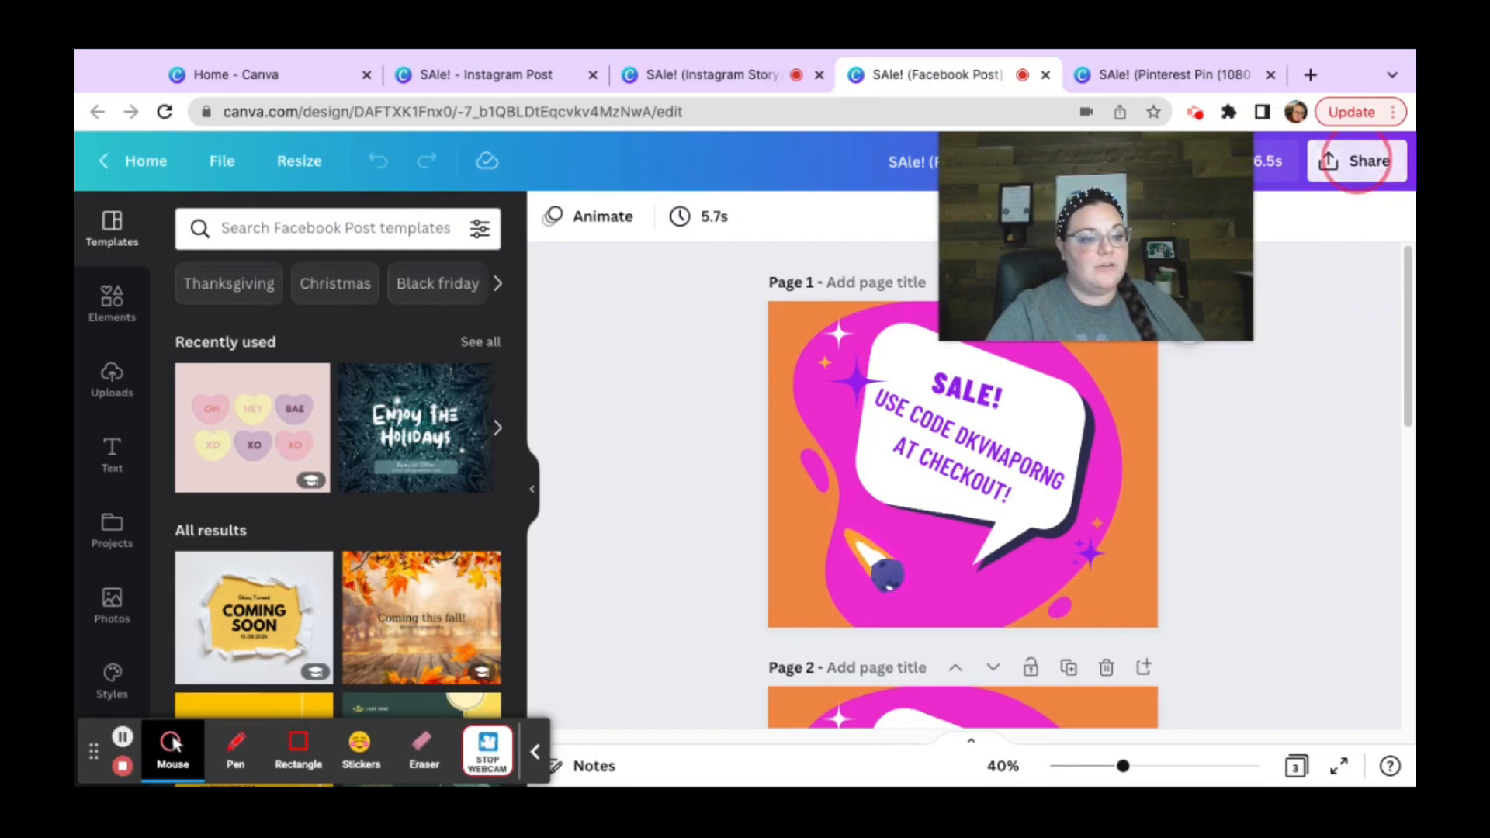
pyautogui.click(1353, 159)
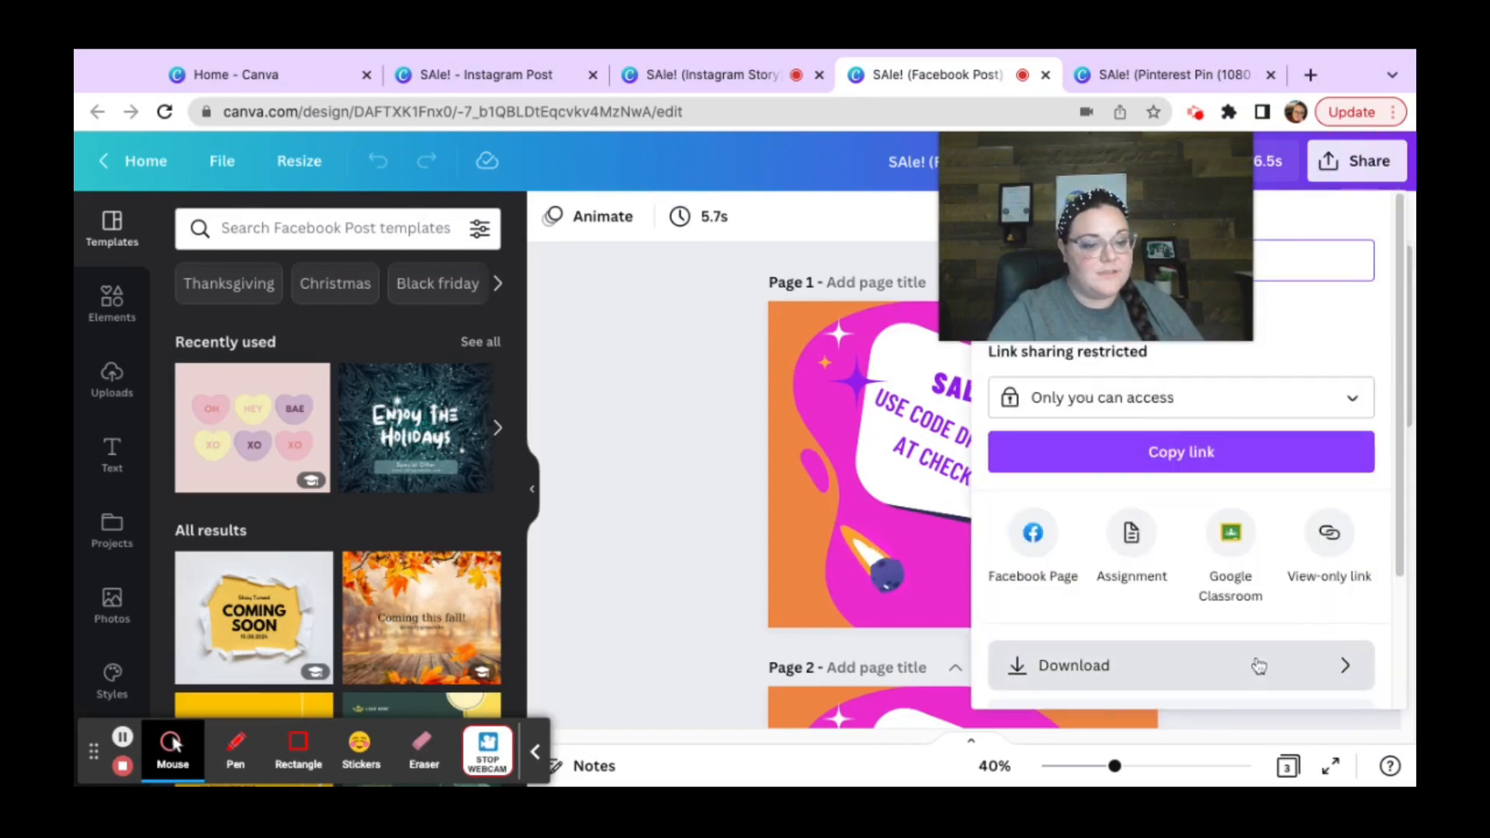
pyautogui.click(1261, 663)
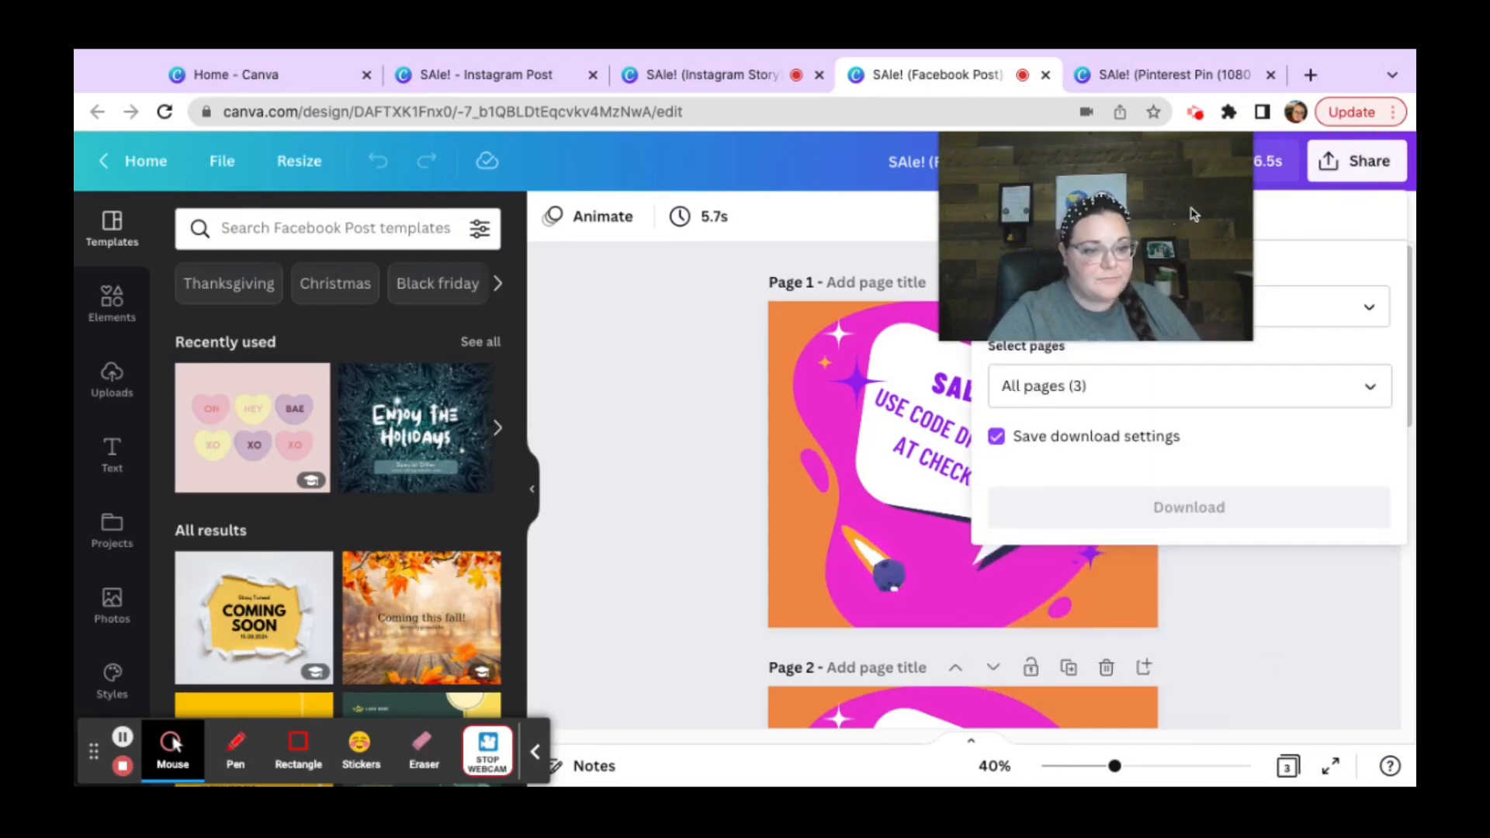
pyautogui.moveTo(1194, 214); pyautogui.dragTo(866, 214)
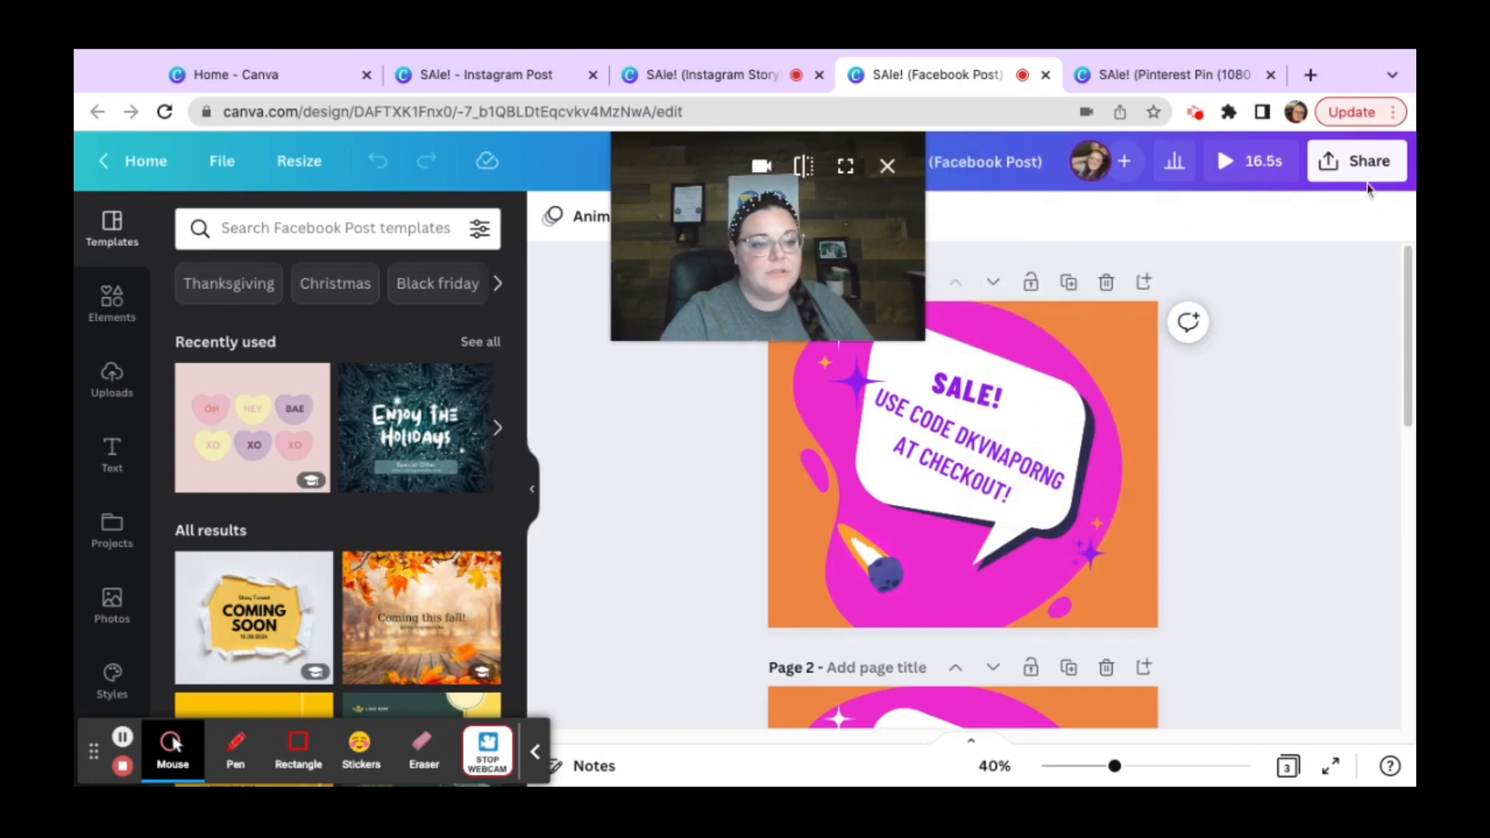
# - Open the download settings of the Facebook Post copy and set the file type to PNG
pyautogui.click(1355, 160)
pyautogui.click(1131, 657)
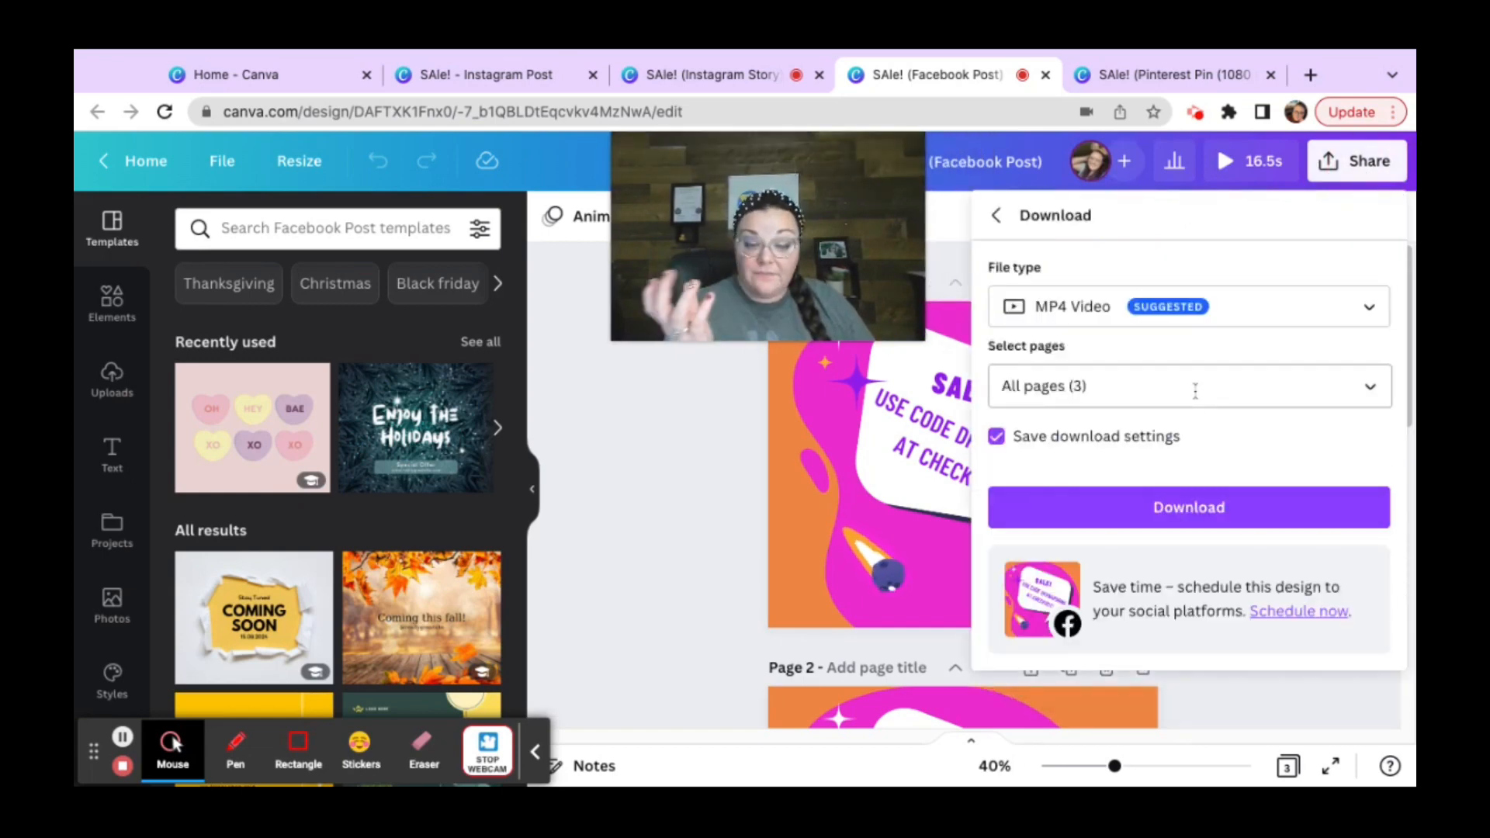
pyautogui.click(1280, 307)
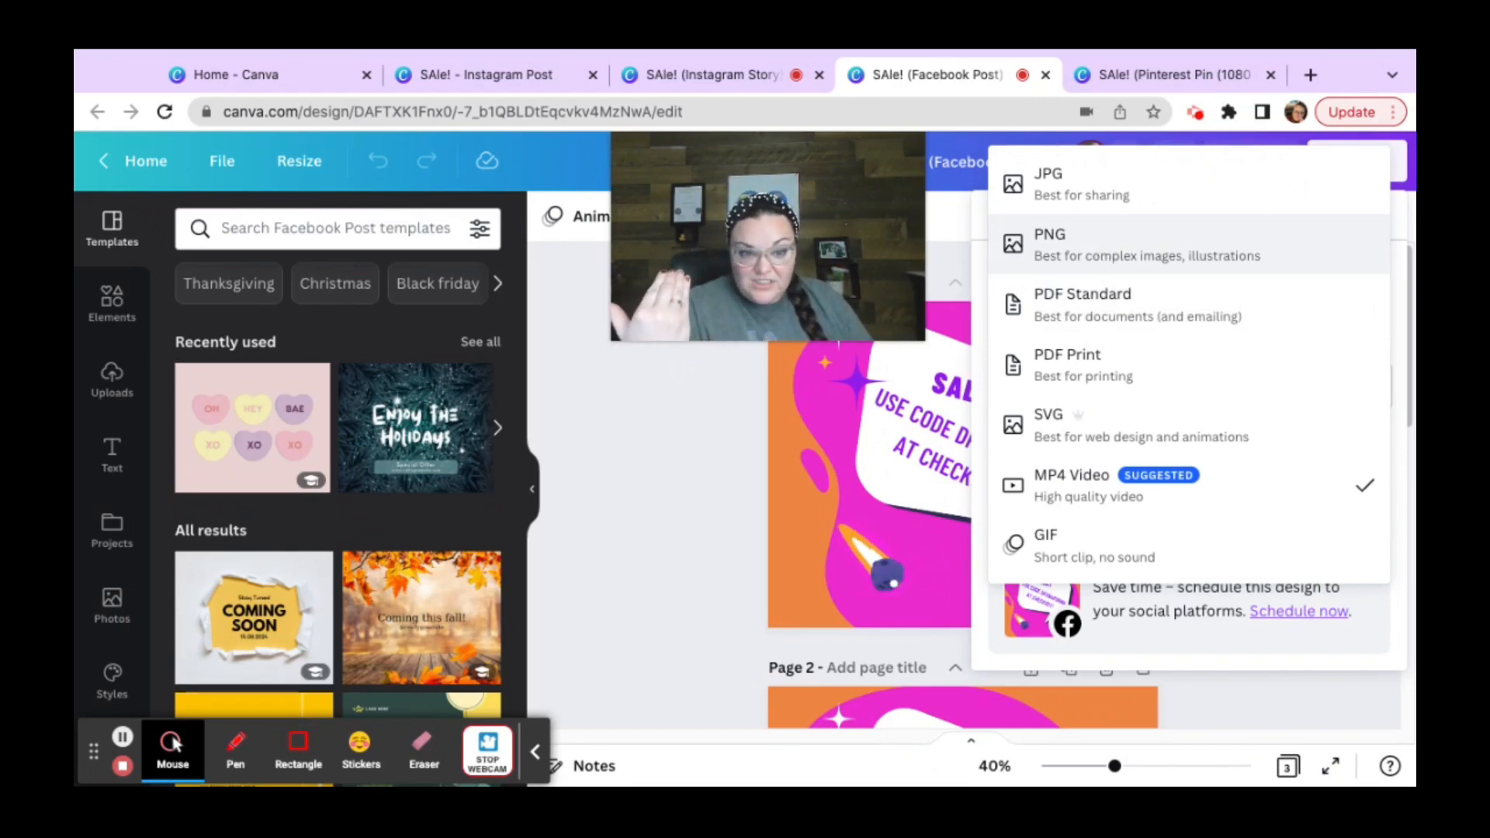
pyautogui.click(1097, 243)
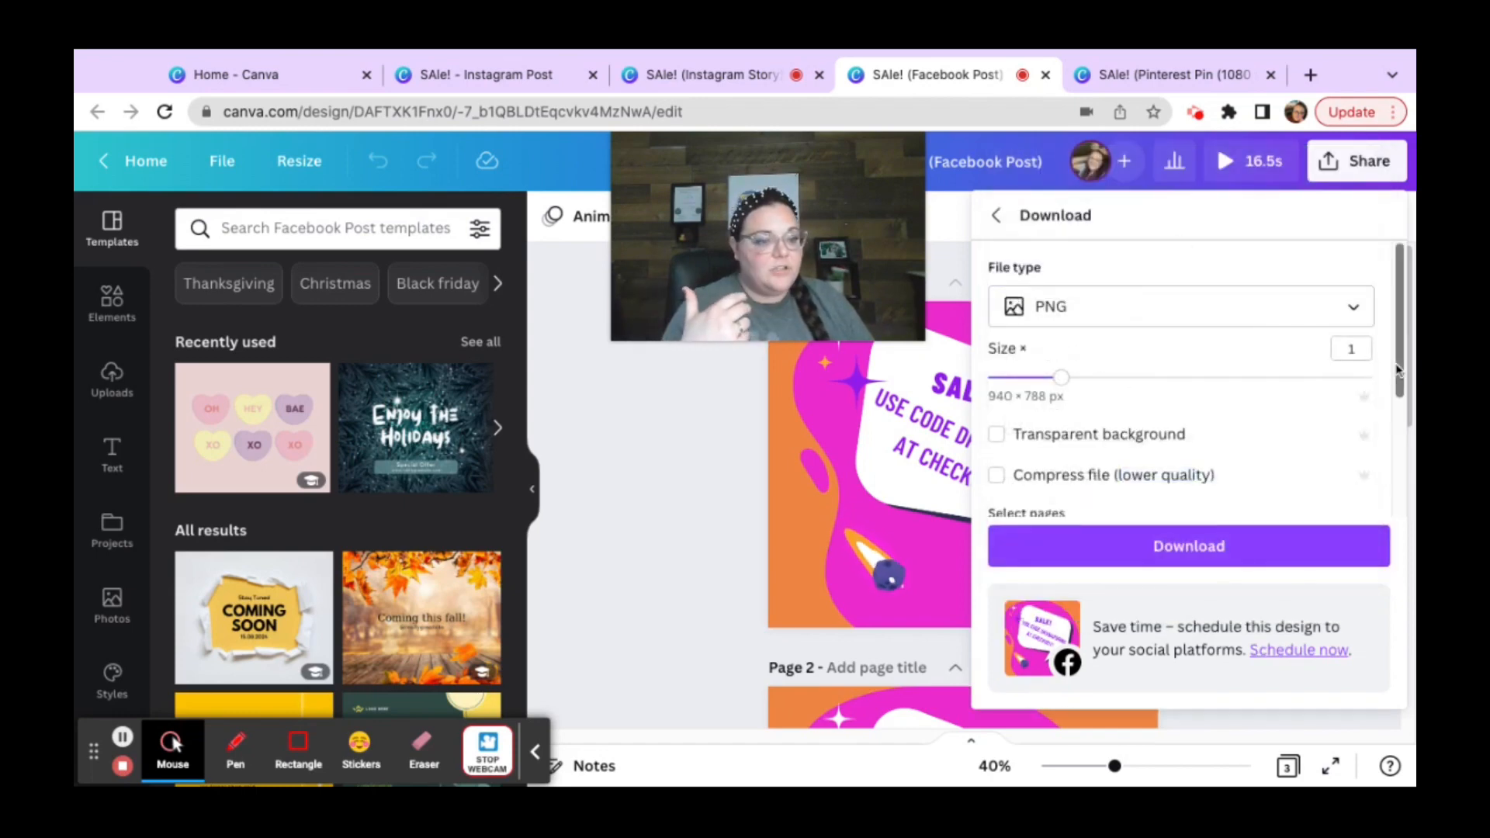
# - Show which pages can be selected for the PNG download, and close the download settings without downloading
pyautogui.moveTo(1397, 315); pyautogui.dragTo(1397, 430)
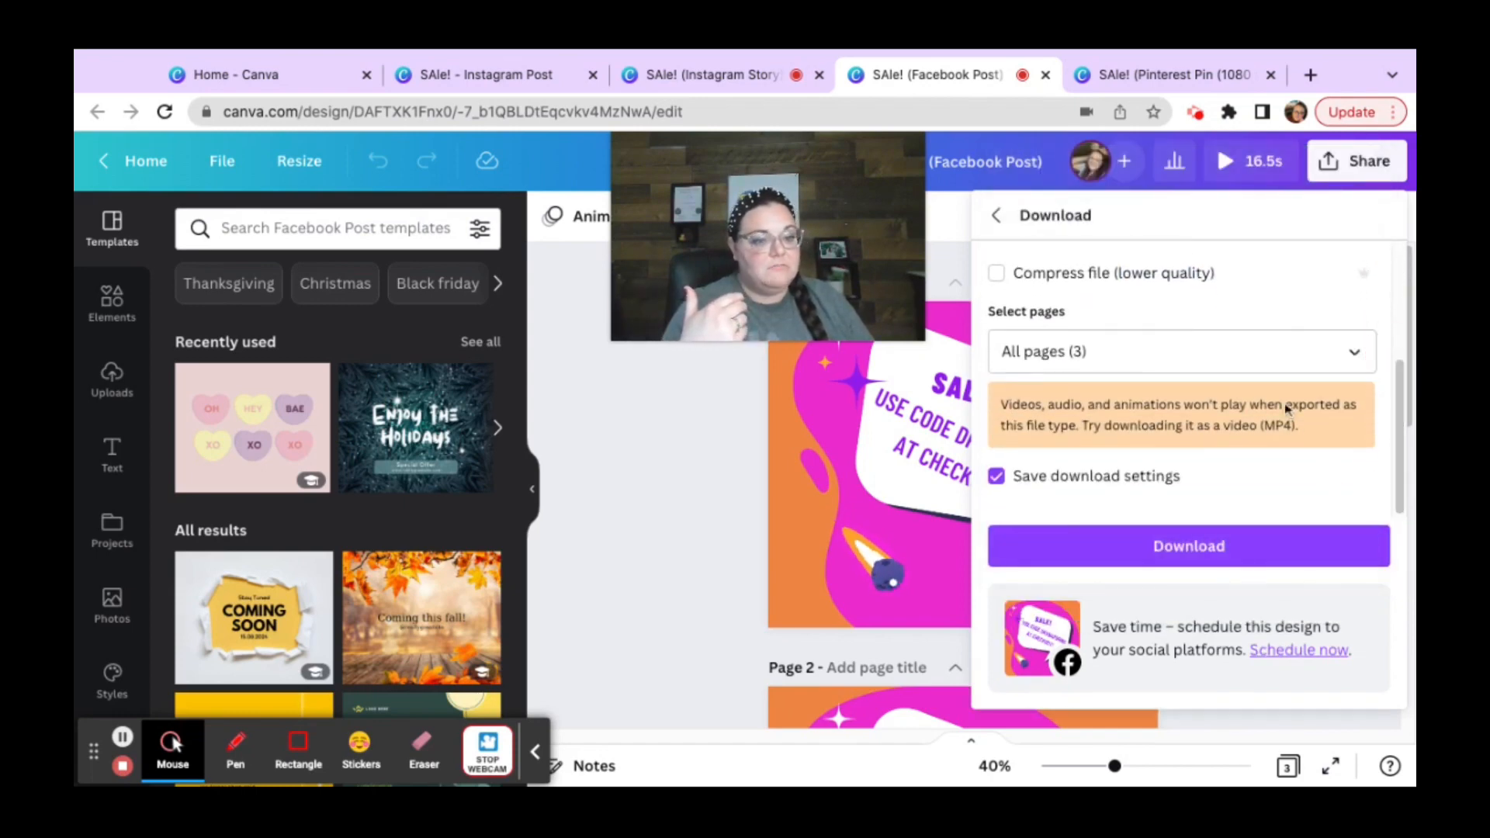
pyautogui.click(1327, 351)
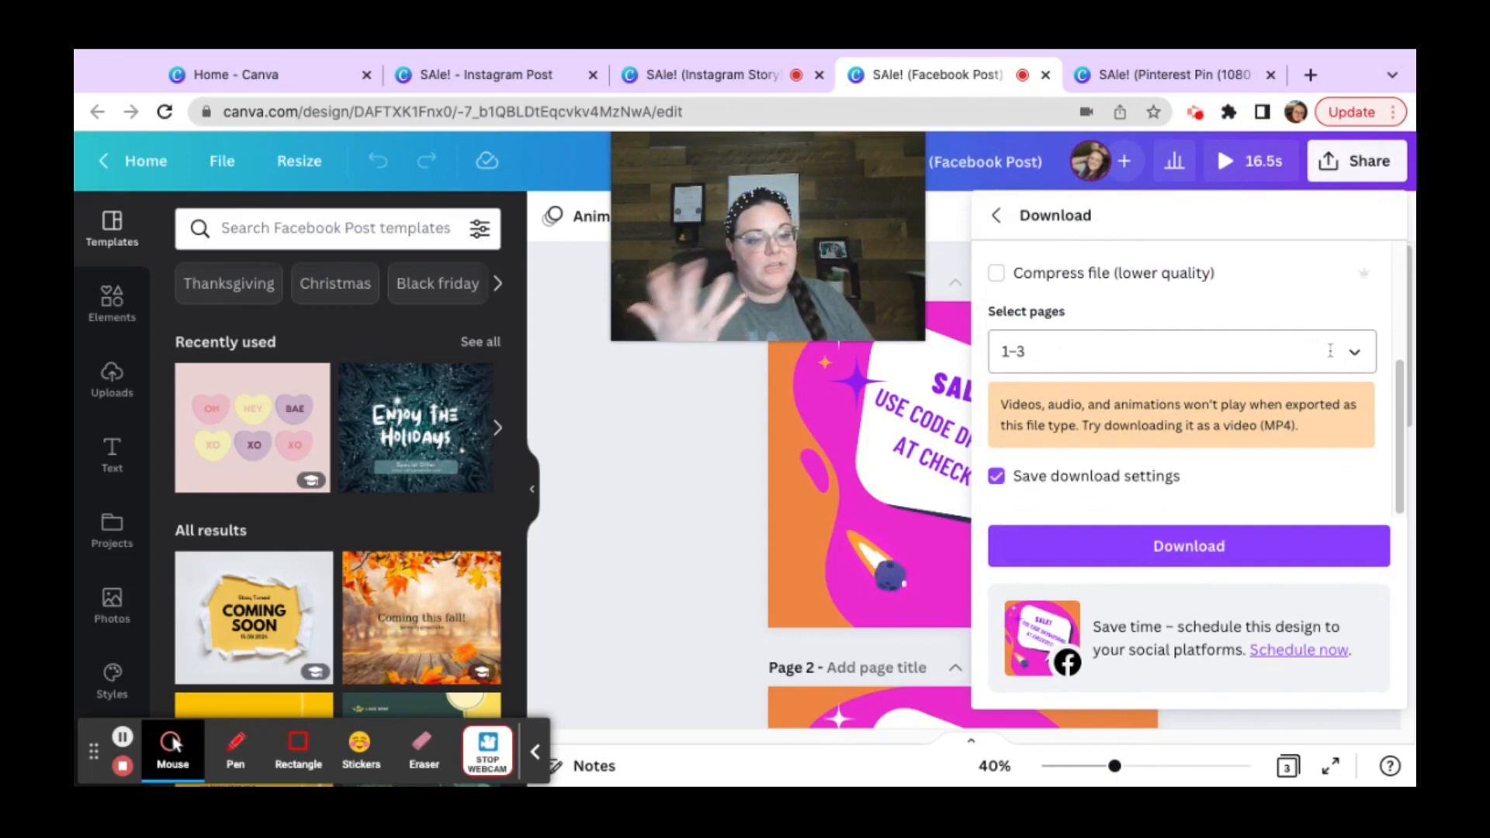
pyautogui.click(1354, 353)
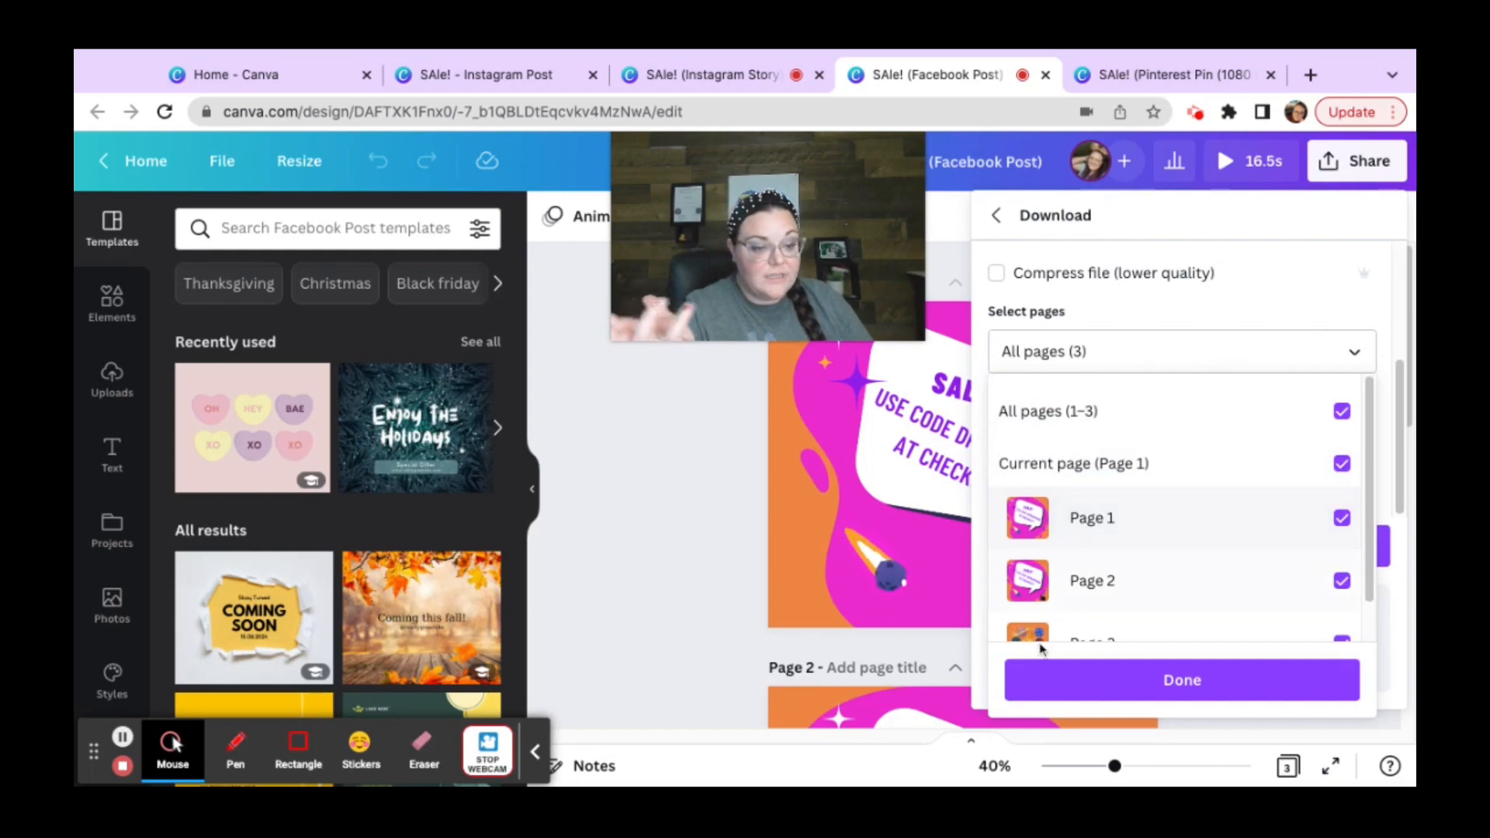
pyautogui.click(680, 512)
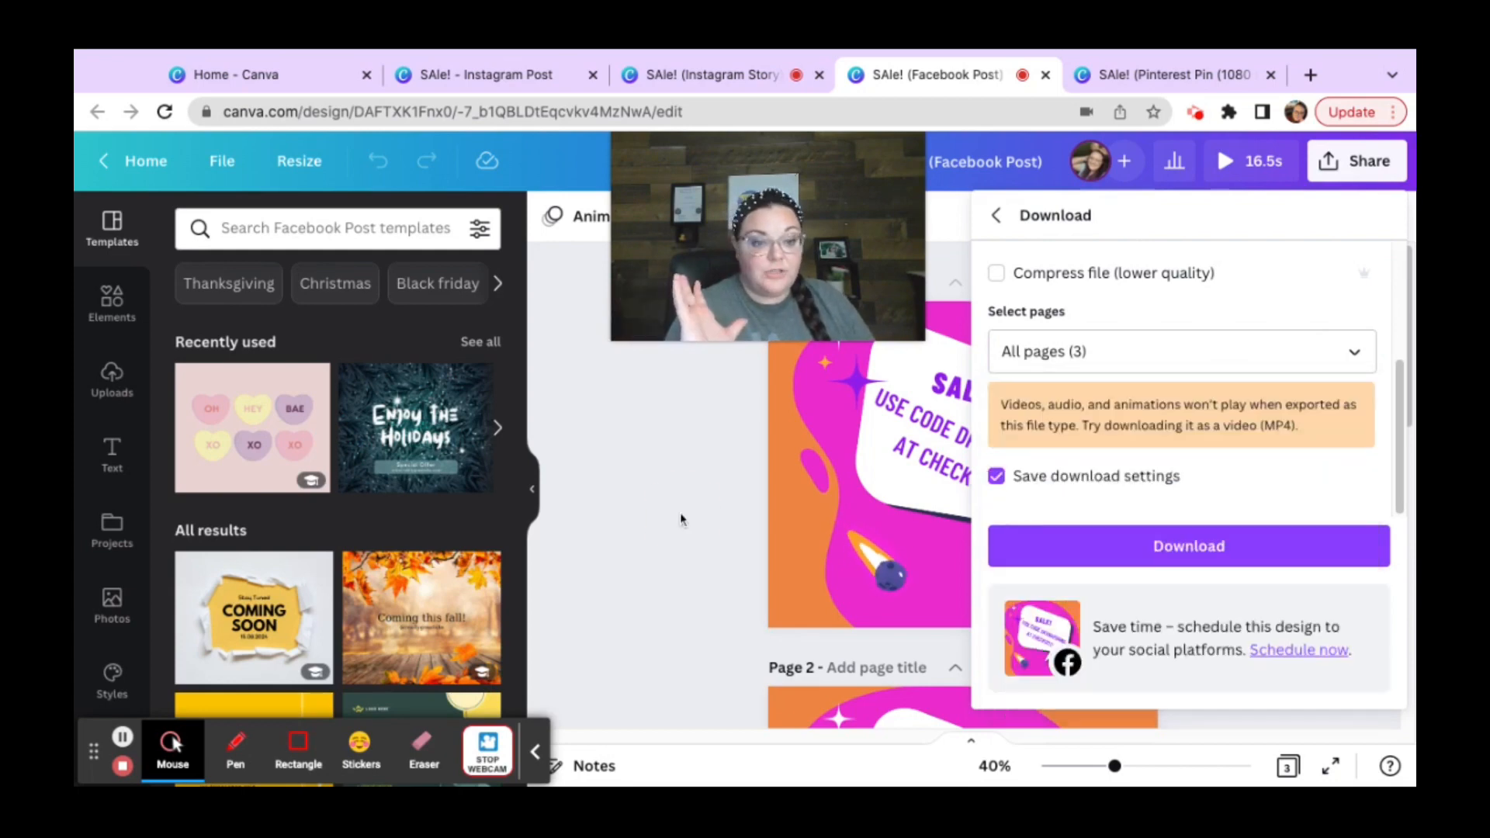
pyautogui.click(680, 512)
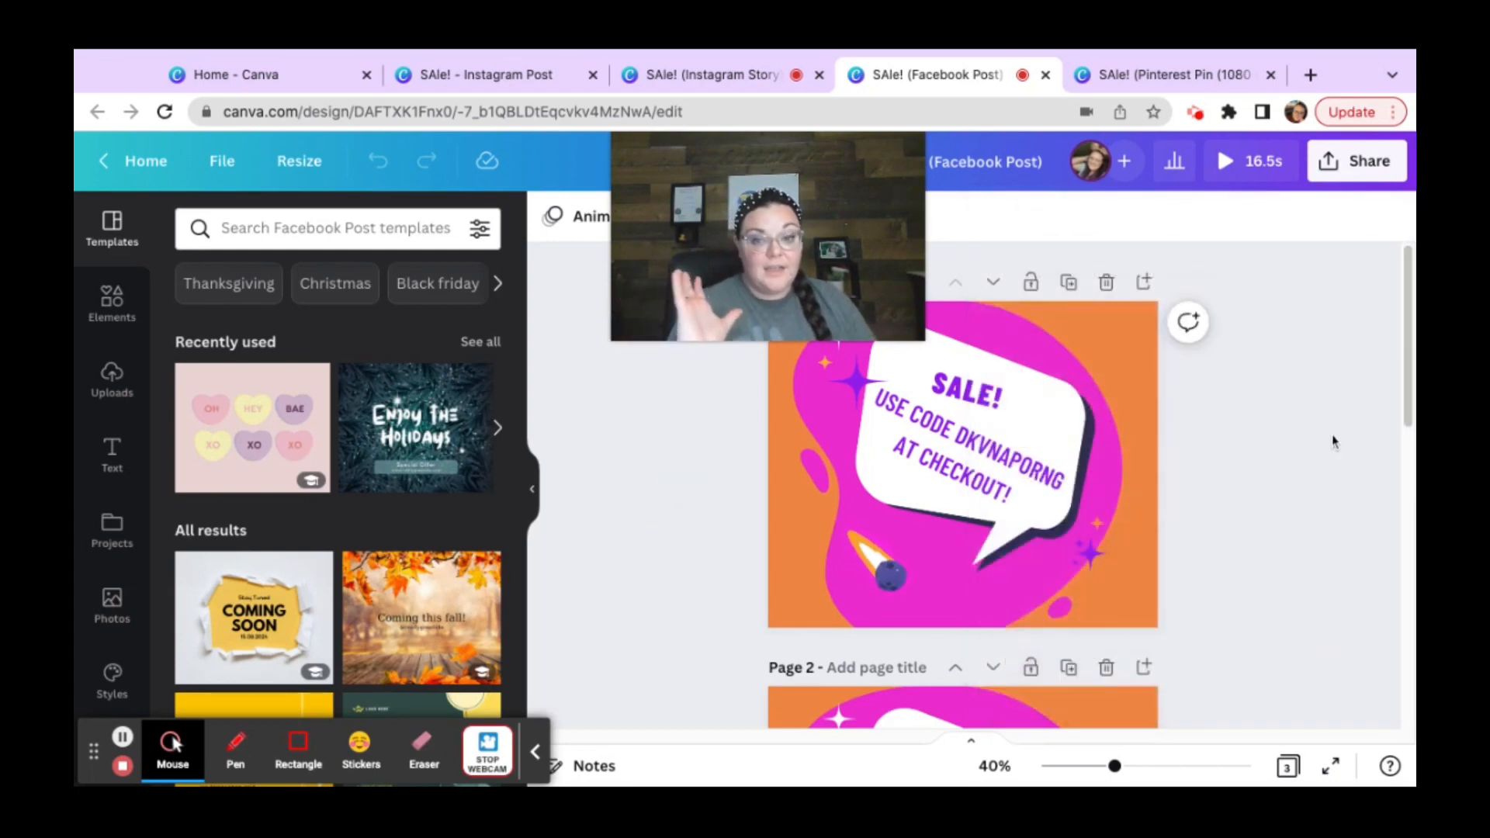